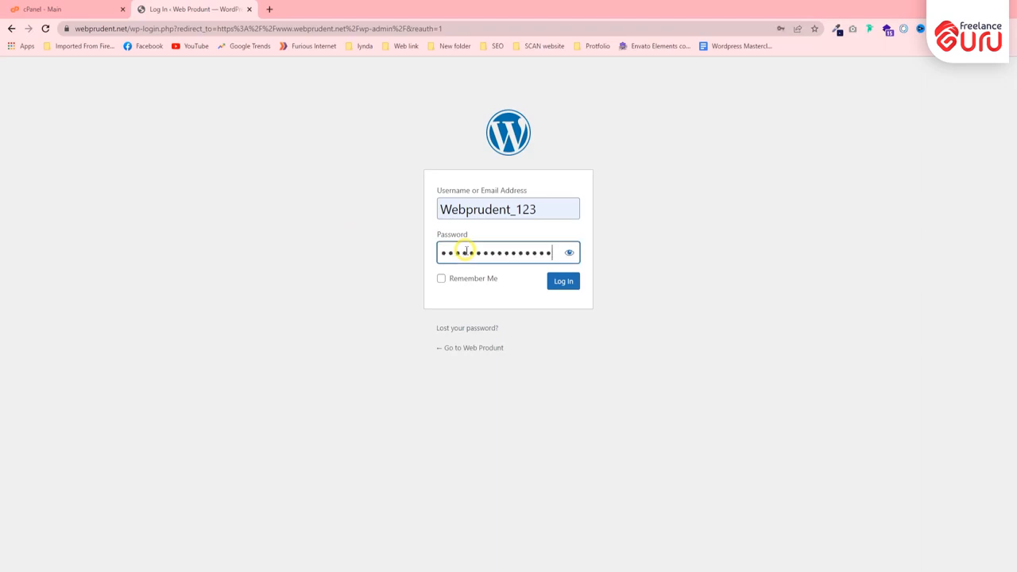
Reveal the entered password to check it, log in to the WordPress admin, and decline saving the login in the browser.
left_click(569, 253)
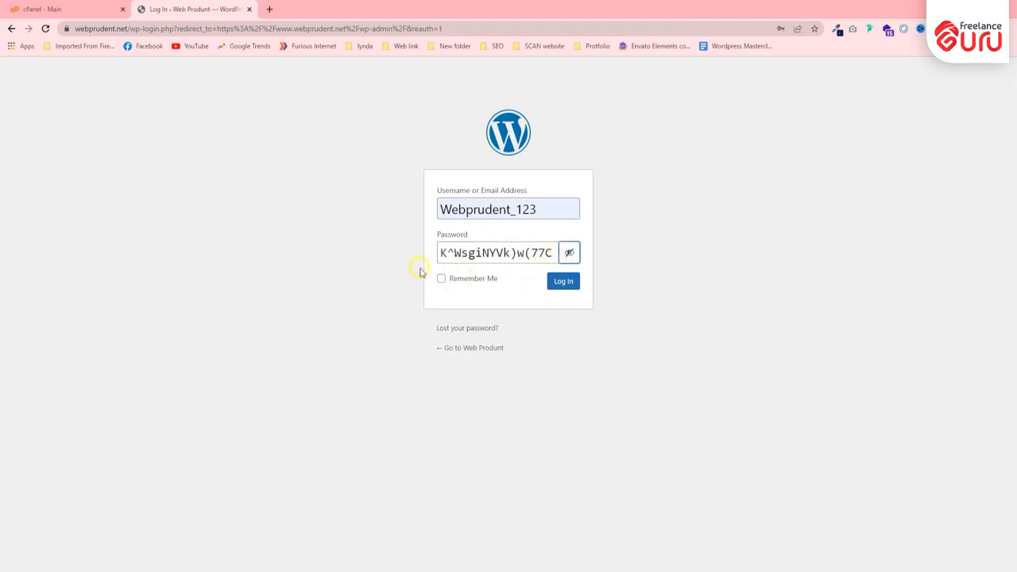
left_click(532, 252)
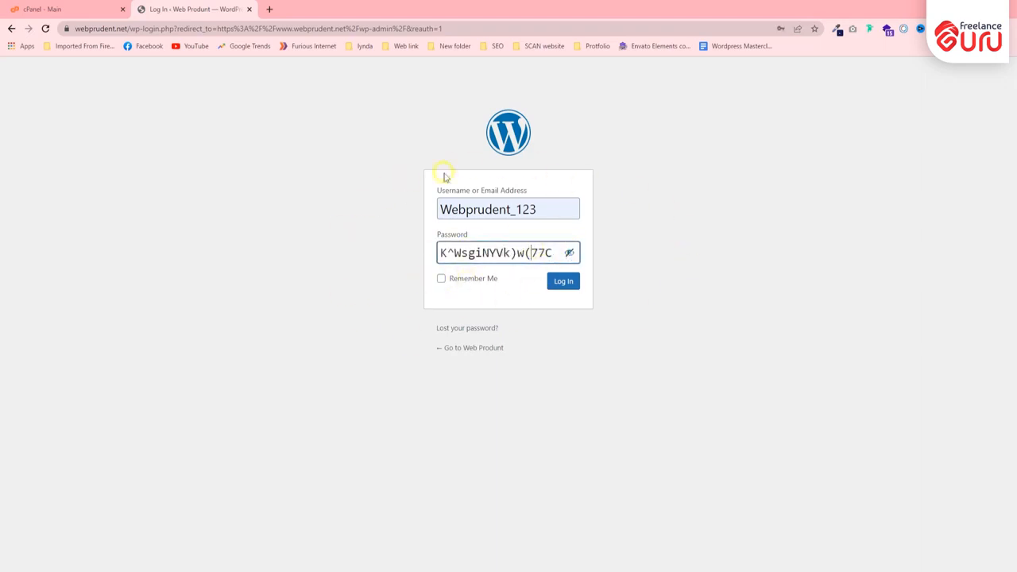
left_click(548, 216)
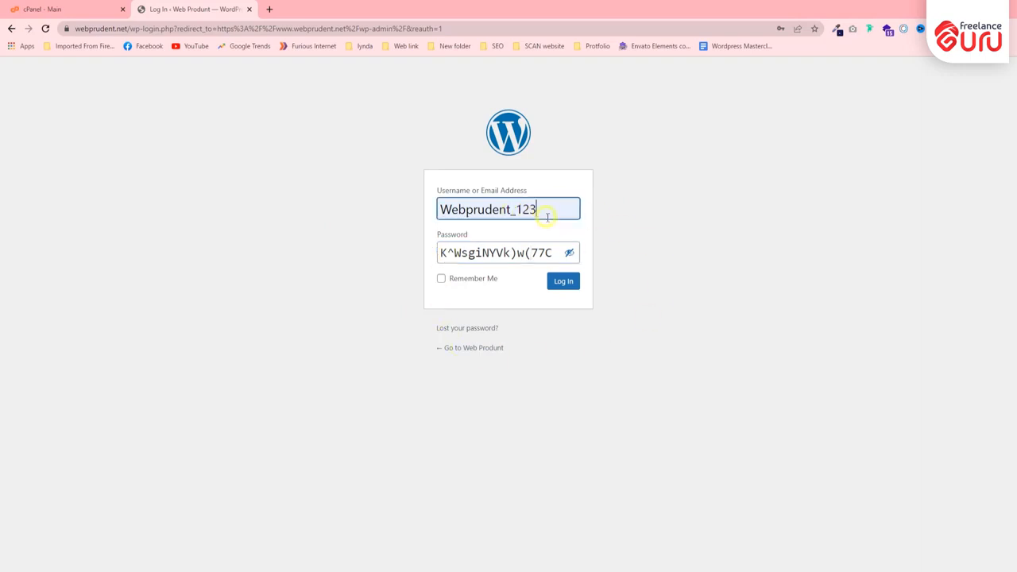
left_click(553, 253)
left_click(564, 282)
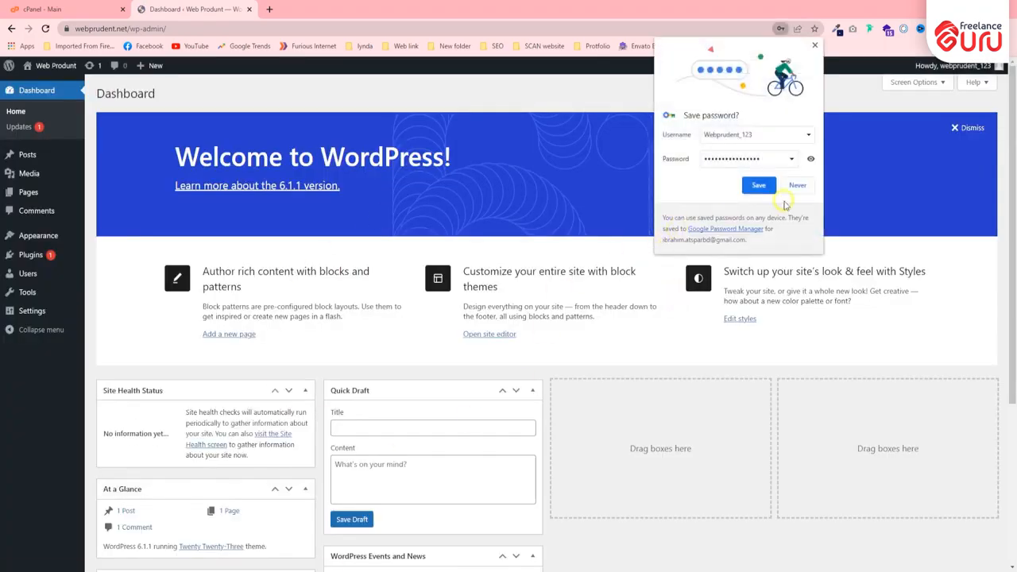
left_click(797, 185)
Look over the WordPress Dashboard, from the welcome area down to the activity and news boxes.
scroll(120, 318, "down", 3)
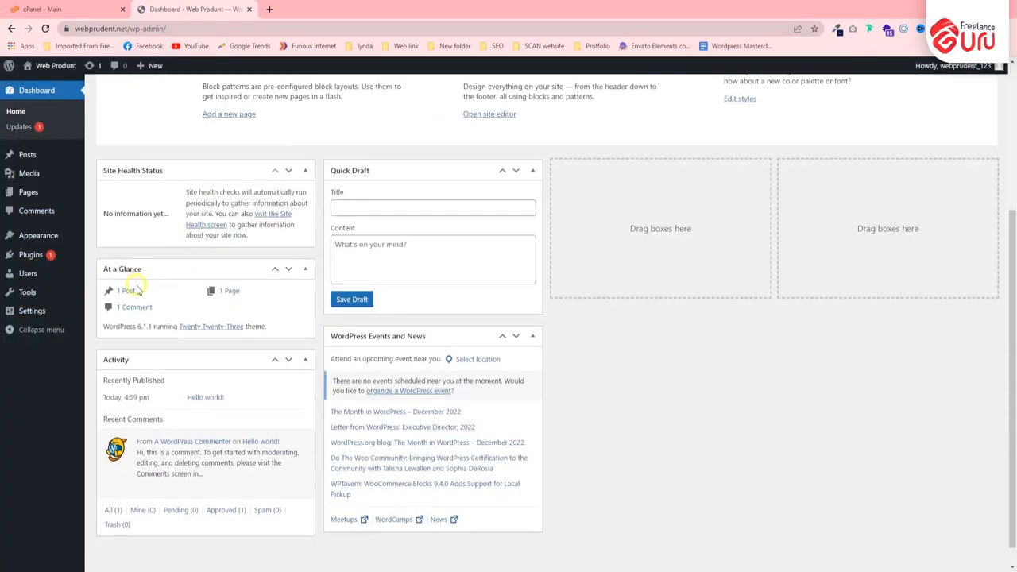
scroll(71, 311, "up", 3)
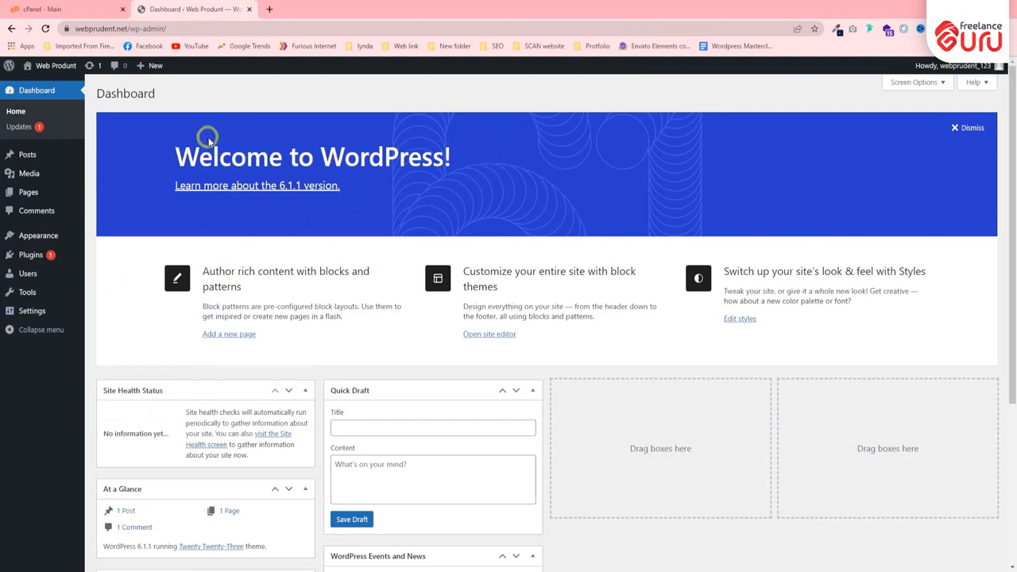
left_click_drag(176, 96, 96, 94)
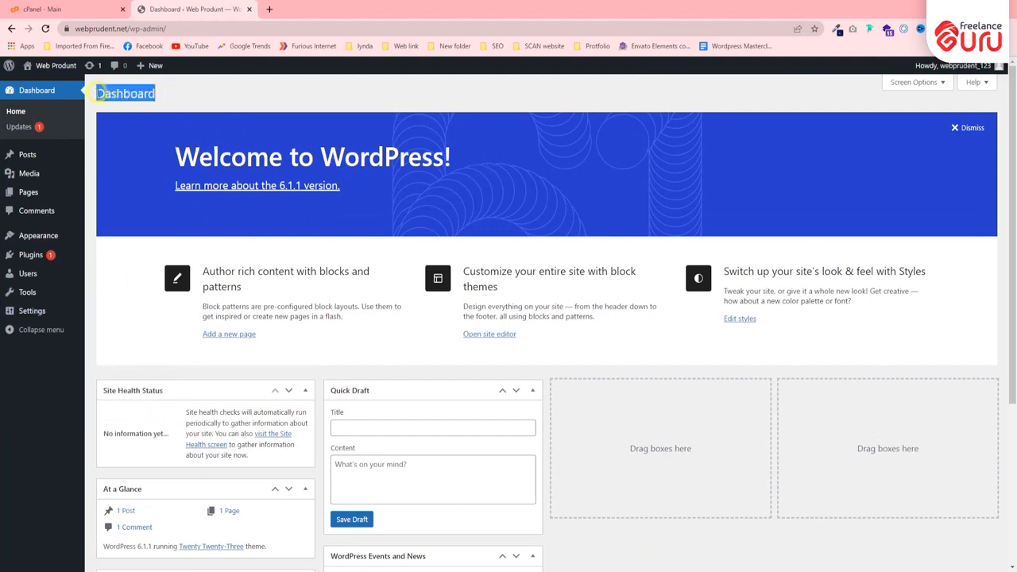
left_click(125, 93)
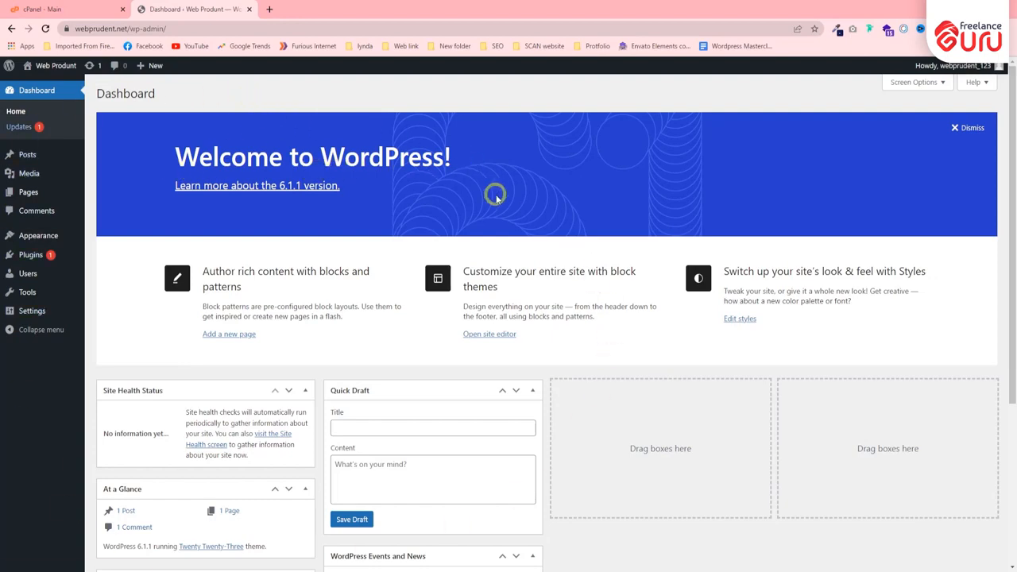
scroll(229, 372, "down", 3)
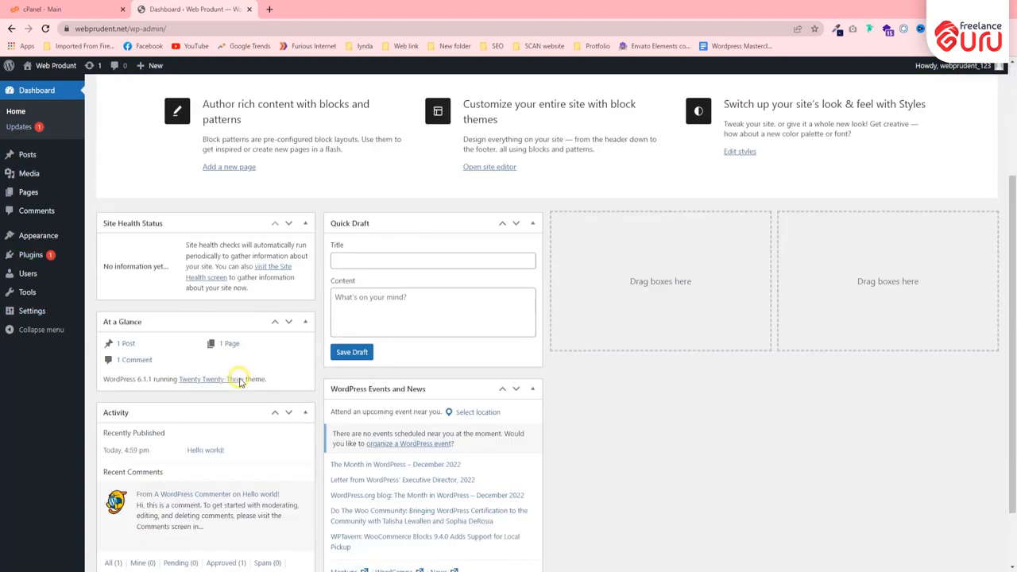
scroll(232, 384, "up", 3)
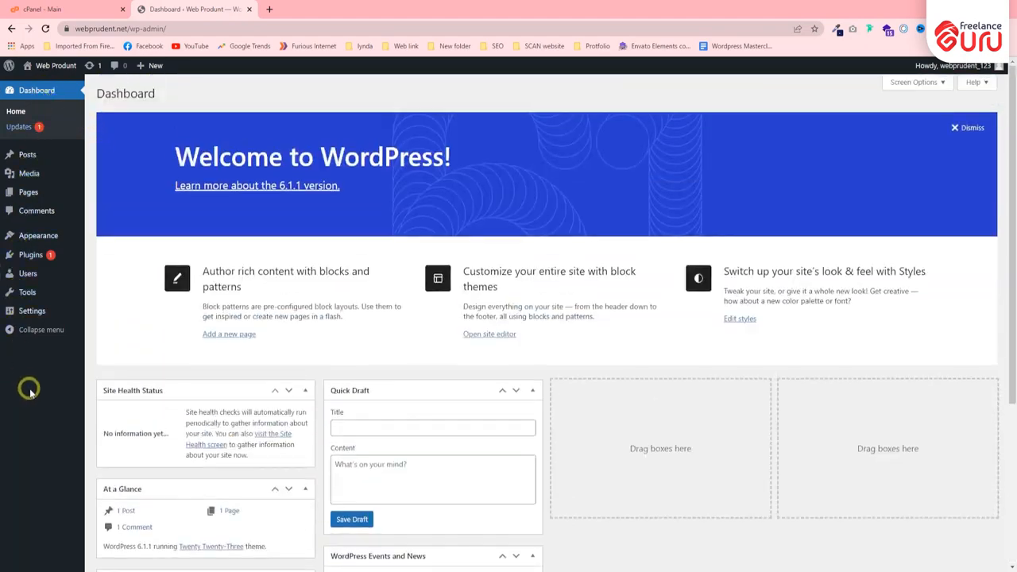
Look through the tool sections on the hosting account's cPanel main page and return to the WordPress Dashboard.
left_click(31, 7)
scroll(285, 222, "down", 9)
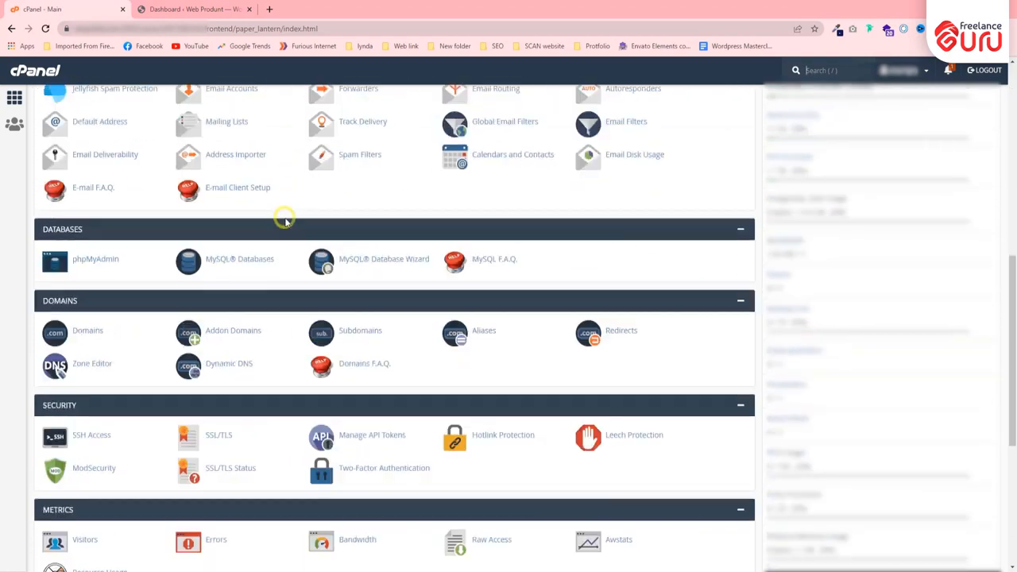
scroll(284, 218, "down", 2)
scroll(282, 225, "up", 9)
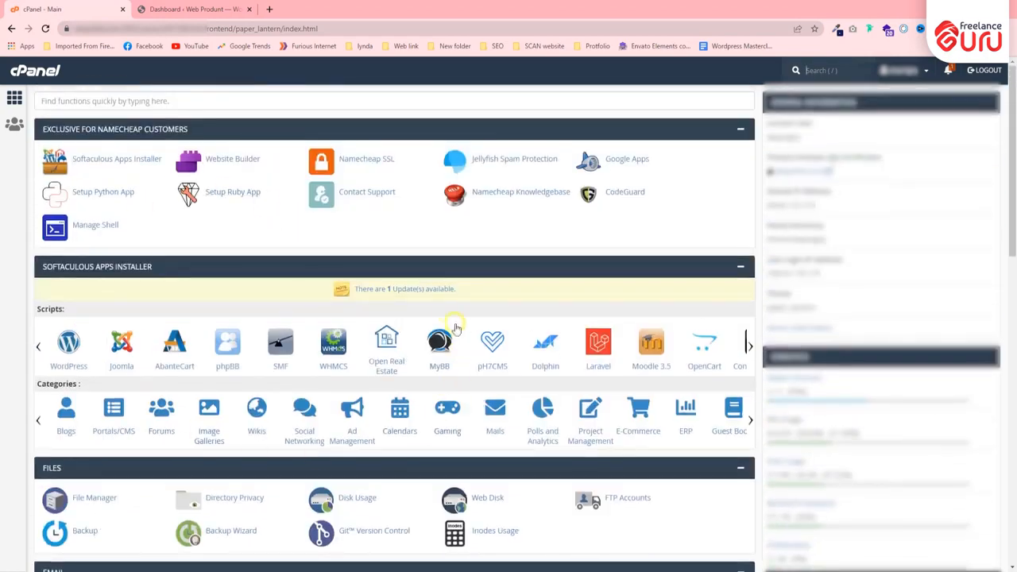
left_click(172, 4)
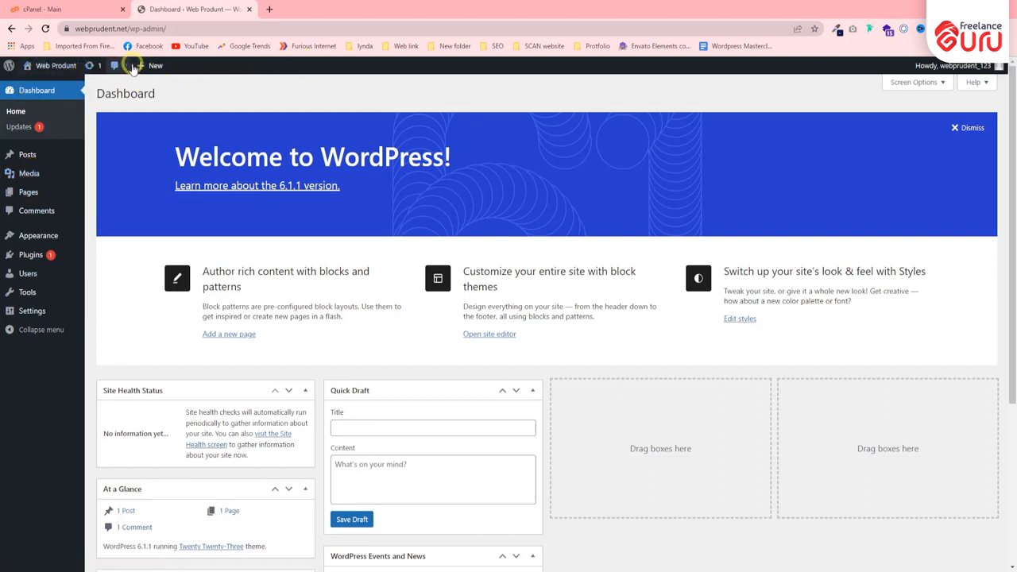
View the Web Produnt site's front page in a separate browser tab, and close that tab when done.
mouse_move(50, 70)
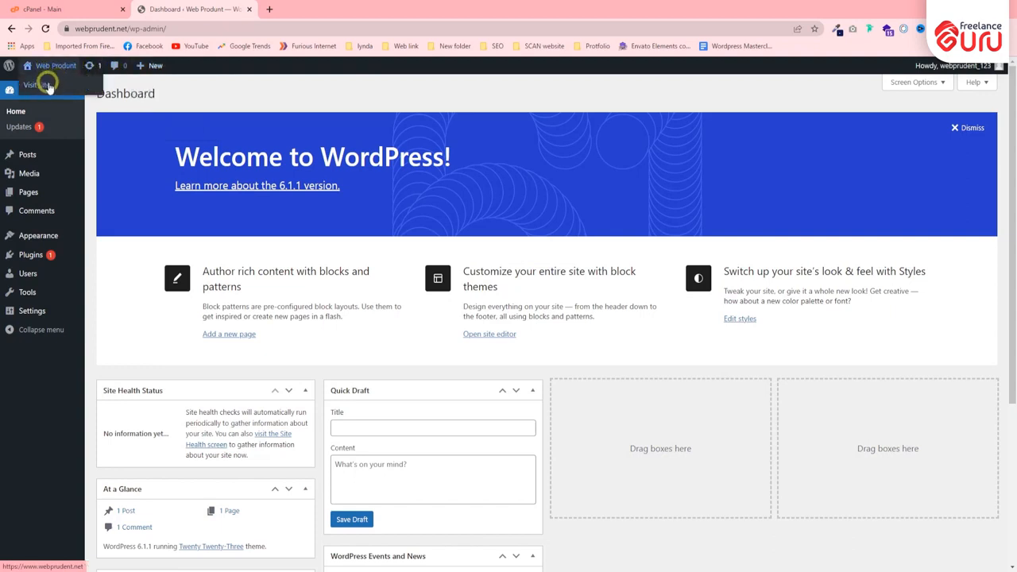
right_click(53, 86)
left_click(72, 95)
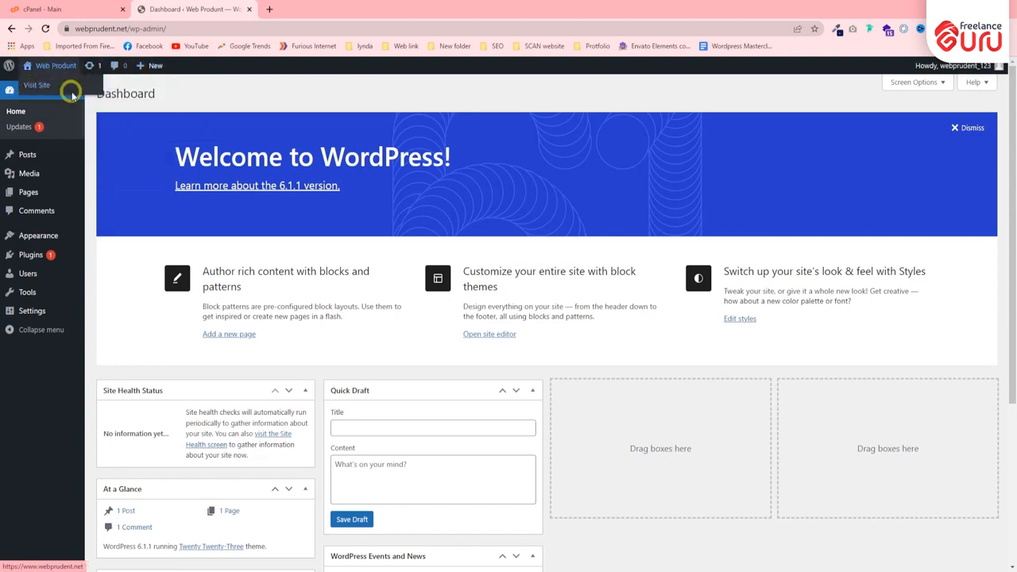
left_click(321, 6)
scroll(276, 193, "down", 3)
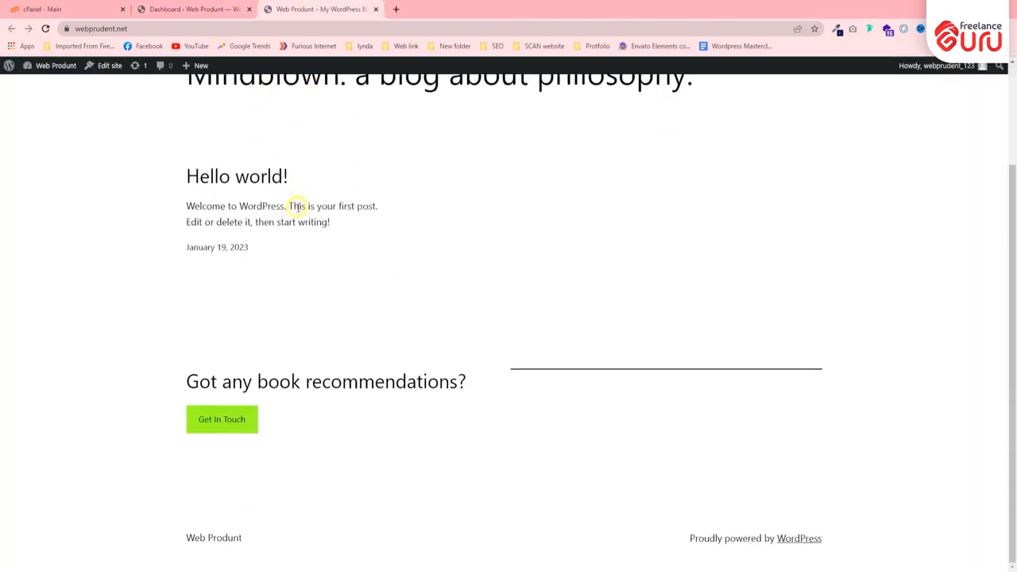
scroll(294, 143, "up", 3)
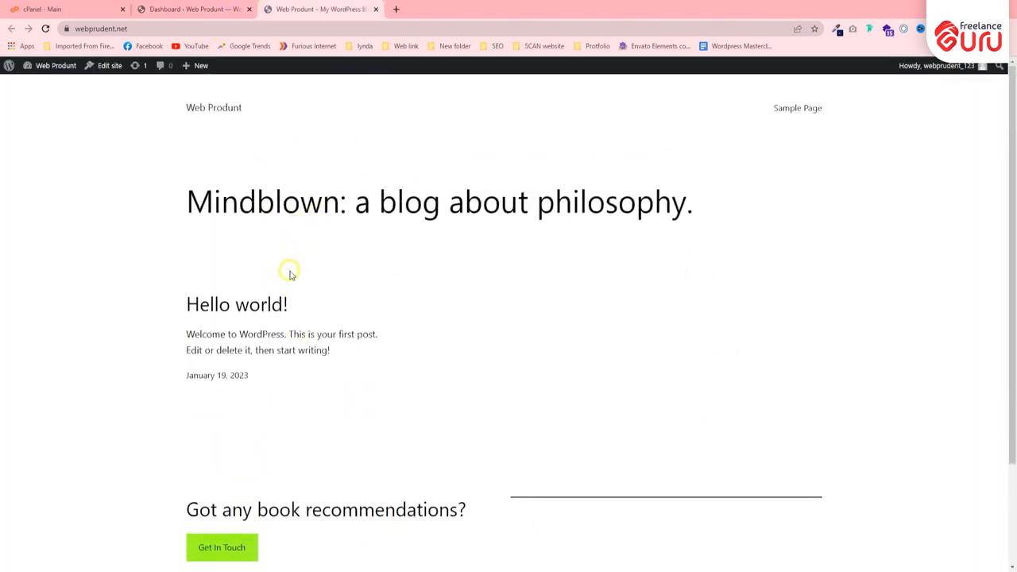
left_click(195, 9)
left_click(376, 9)
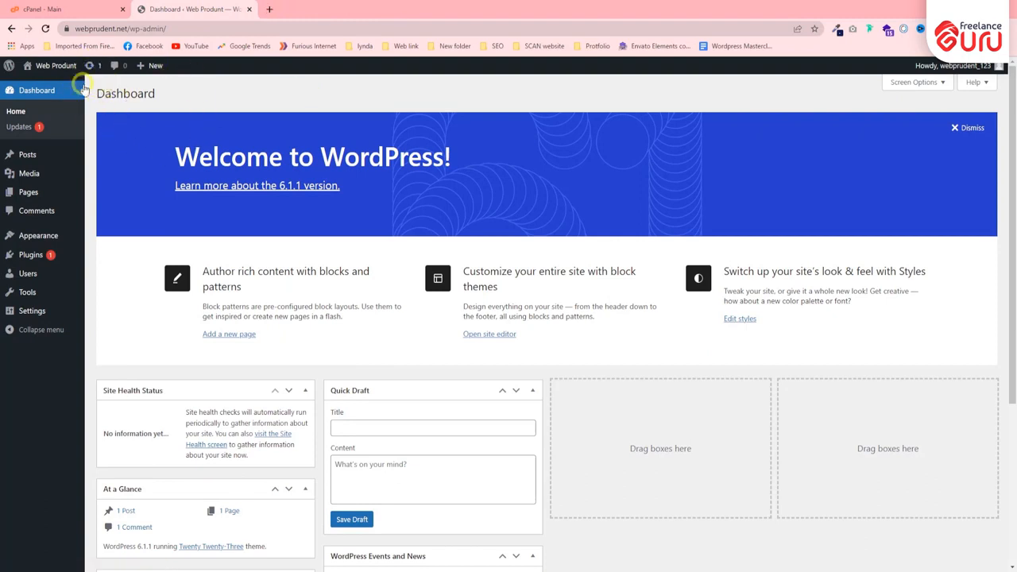
Open the WordPress Updates page and examine its current version, plugin and theme sections.
left_click(91, 66)
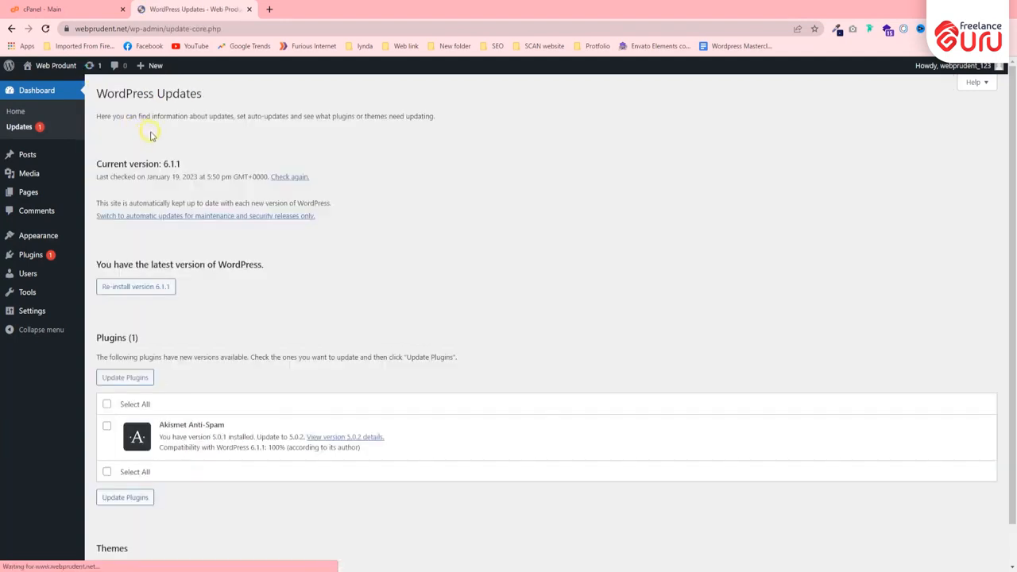
scroll(146, 246, "down", 1)
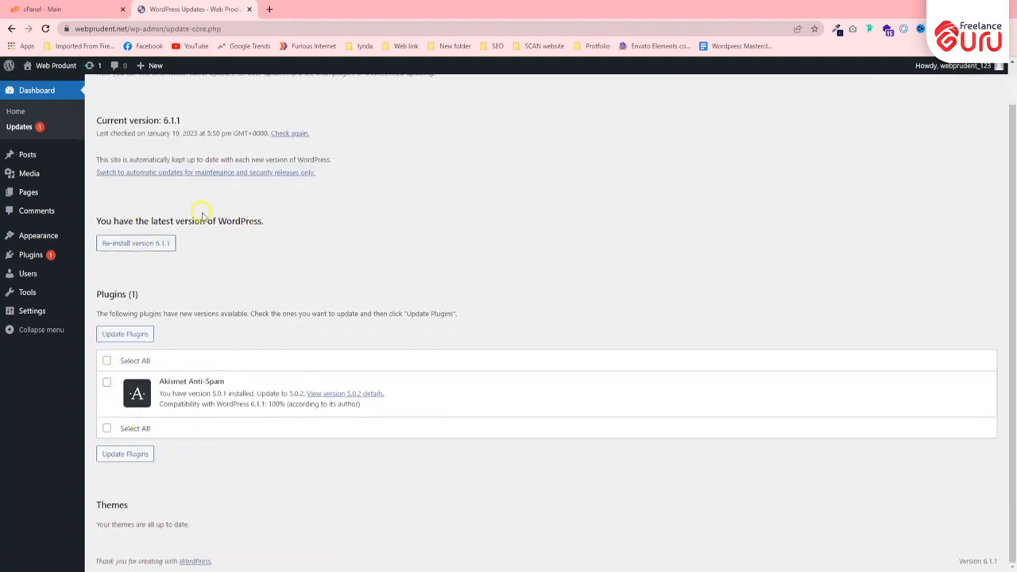
scroll(199, 214, "up", 1)
left_click_drag(97, 163, 199, 163)
left_click(201, 324)
scroll(224, 311, "down", 1)
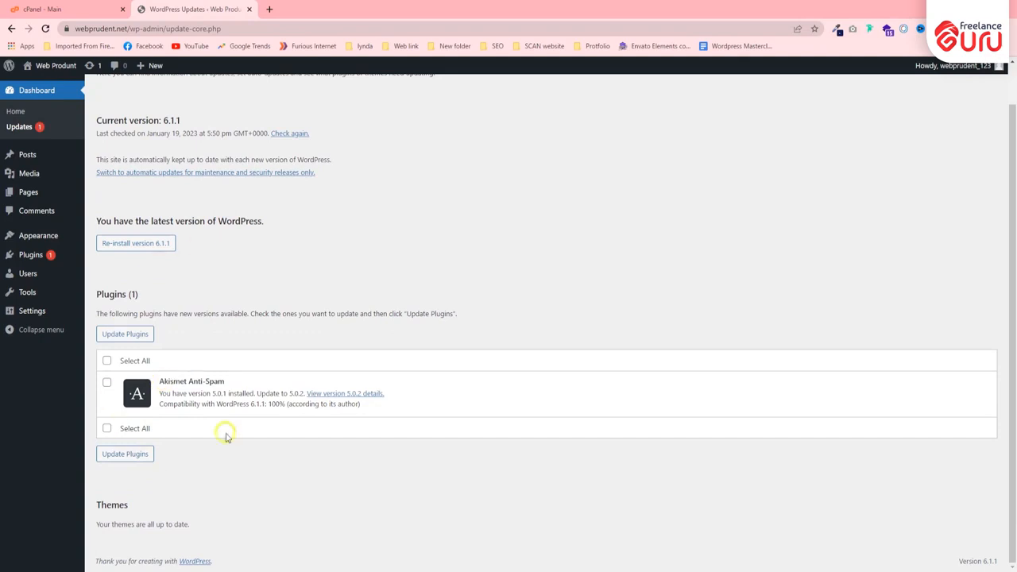
scroll(208, 310, "up", 1)
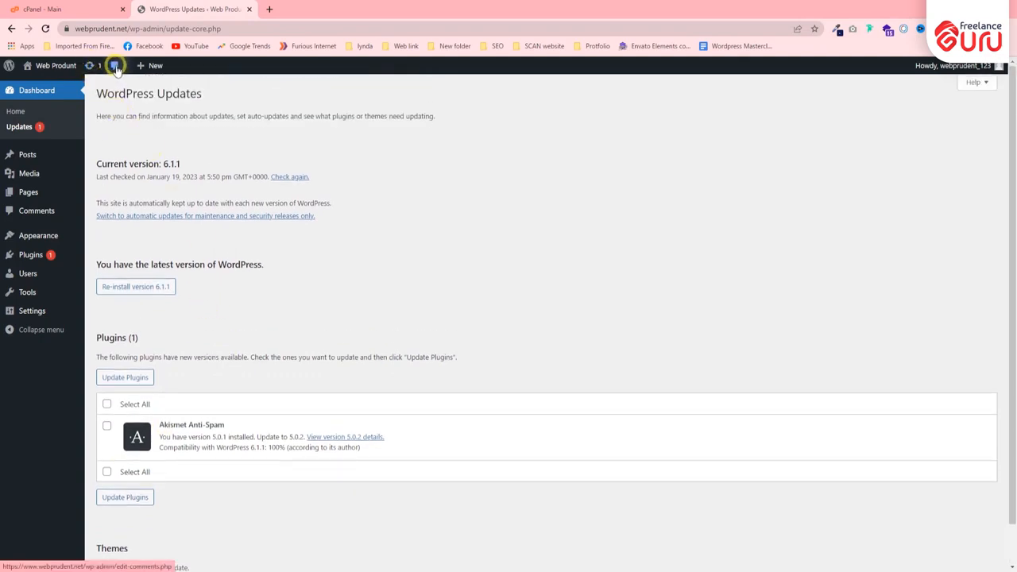
Open the site's comments list and view the account options for the logged-in user.
left_click(115, 67)
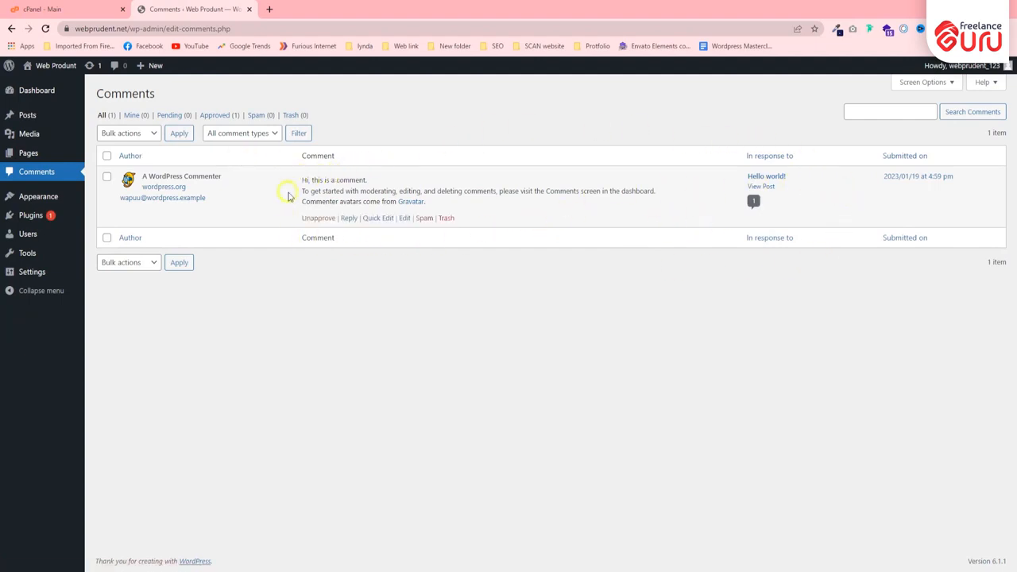
mouse_move(142, 66)
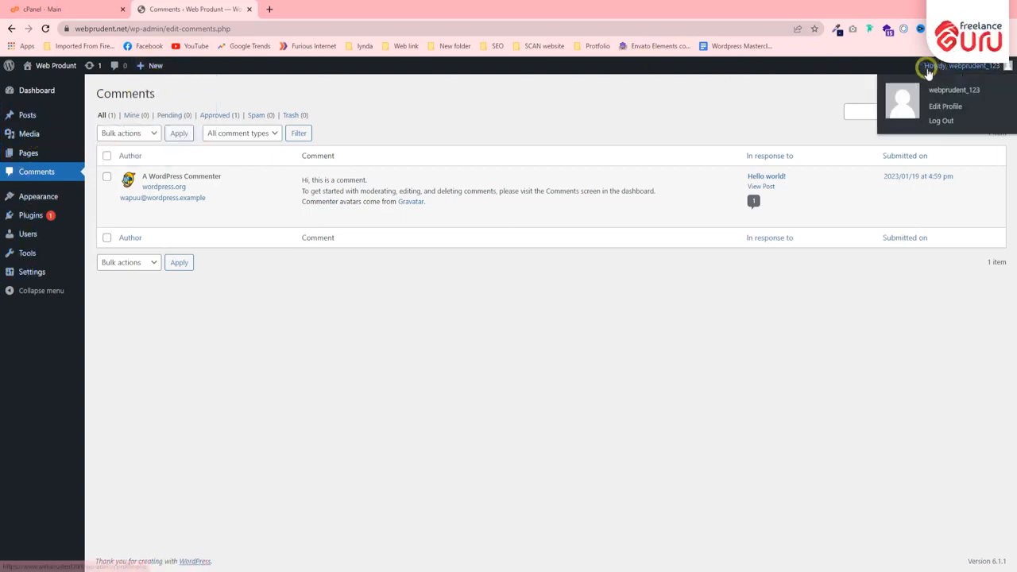
mouse_move(931, 70)
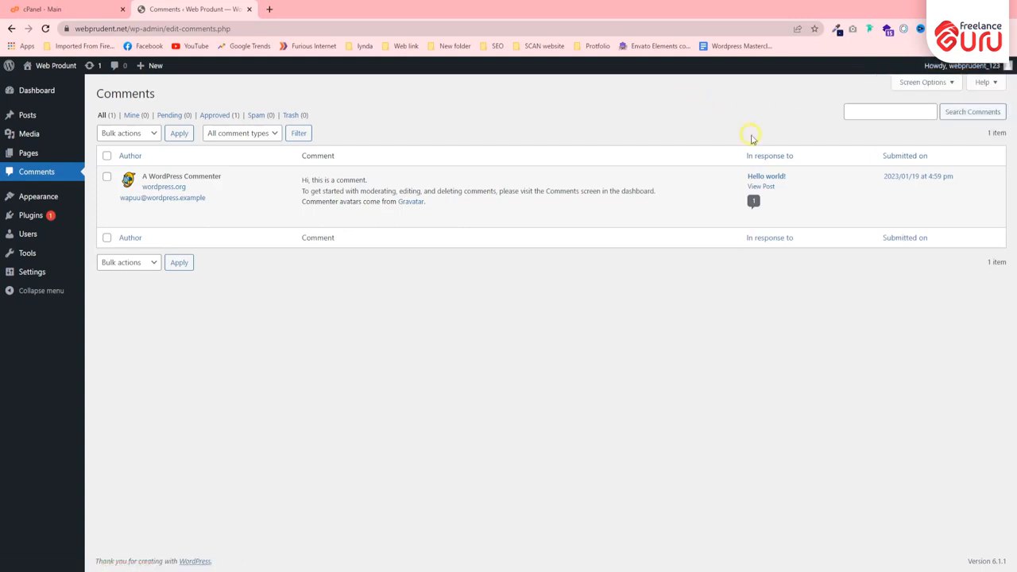
Try hiding the Submitted on, In response to and Author columns of the comments list through Screen Options, and show them again.
left_click(914, 85)
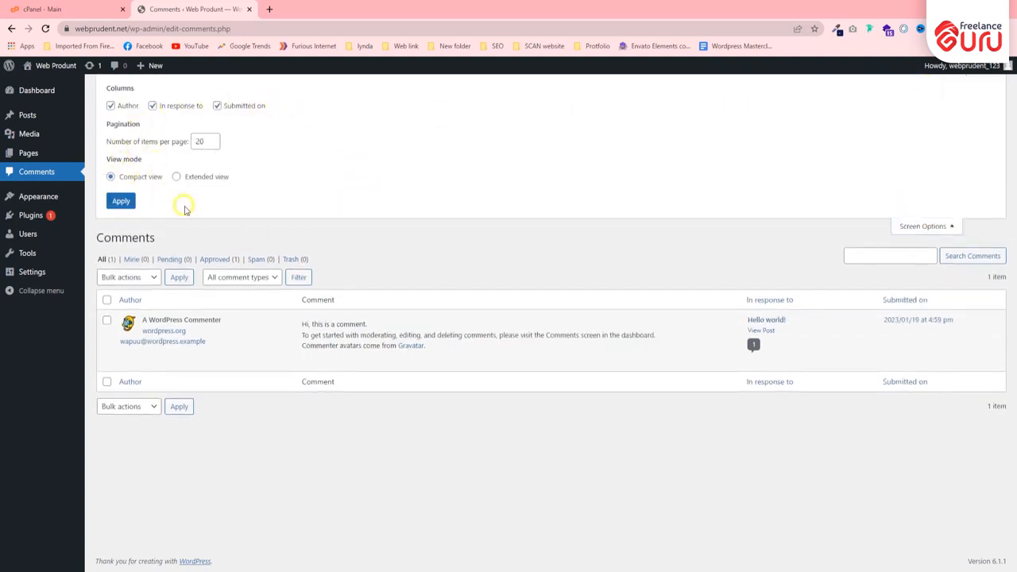
left_click(217, 106)
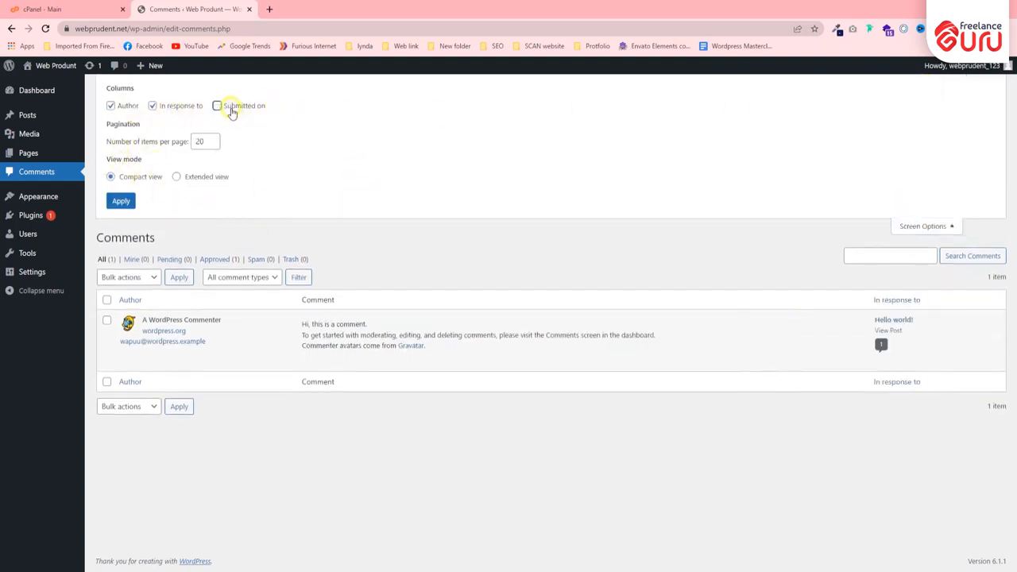
left_click(245, 111)
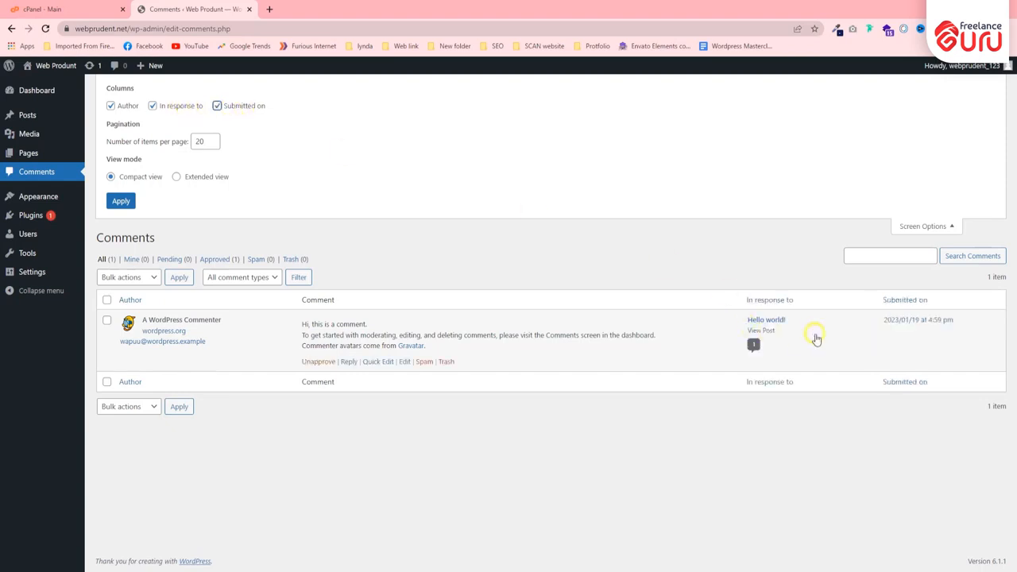
left_click(175, 111)
left_click(120, 112)
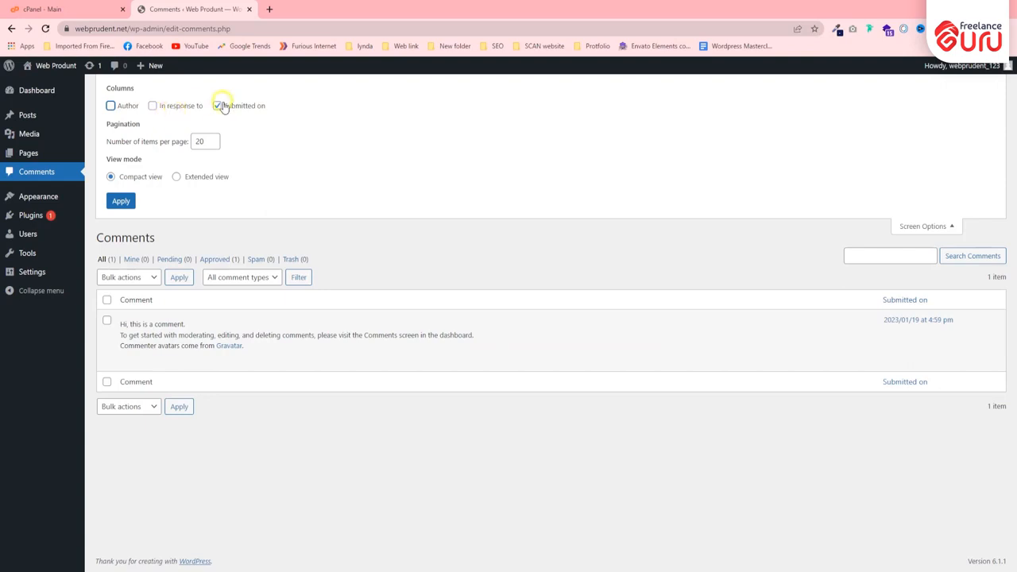
left_click(223, 107)
left_click(222, 106)
left_click(181, 105)
left_click(123, 109)
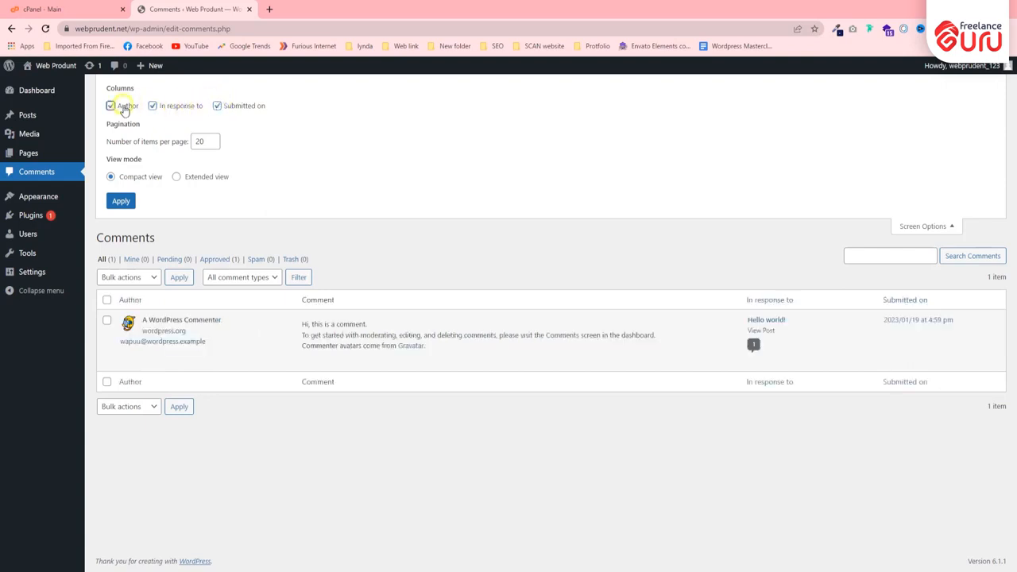
left_click(951, 226)
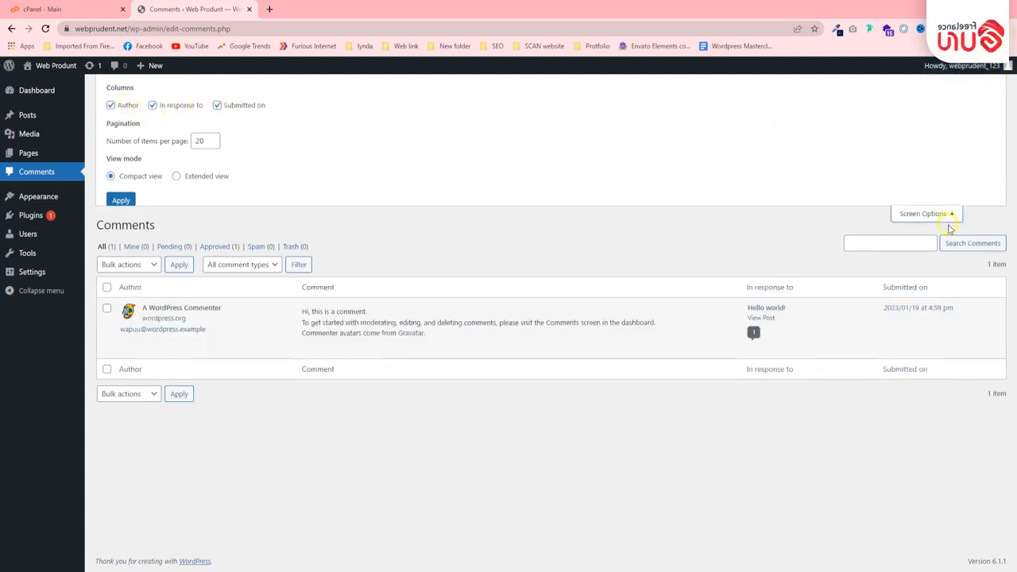
Hide the Site Health Status box on the Dashboard home page through Screen Options.
left_click(30, 91)
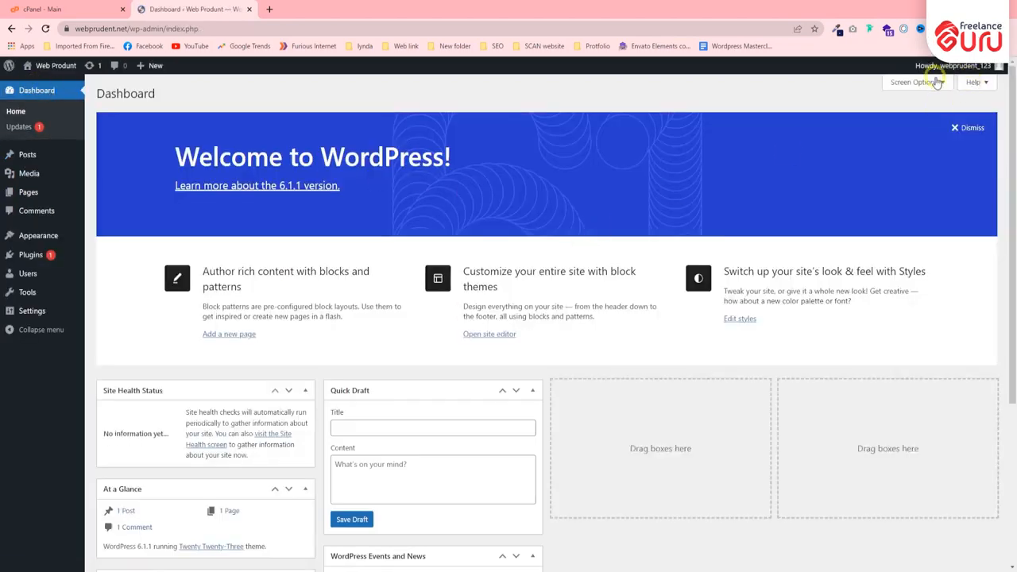
left_click(916, 82)
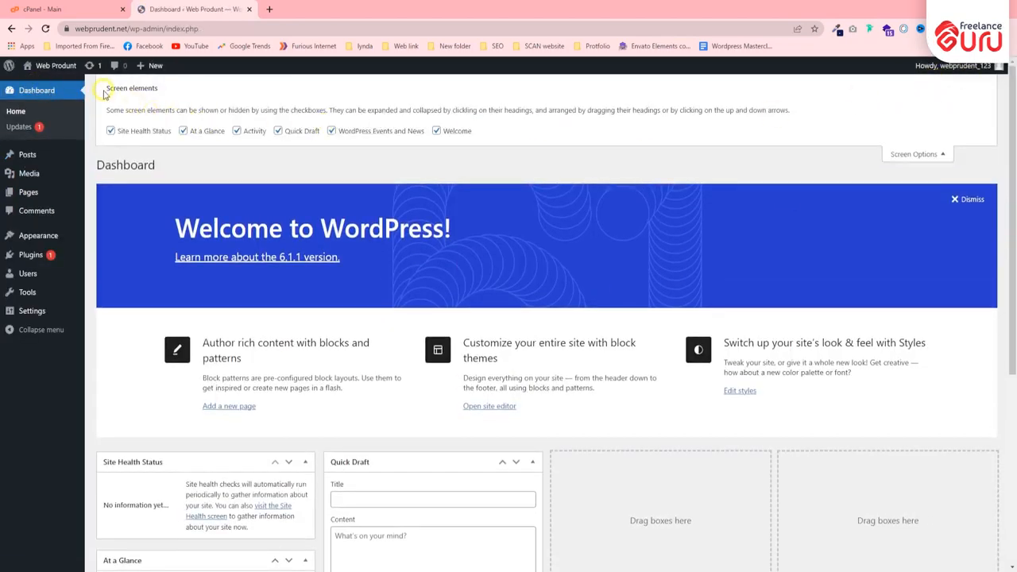
scroll(246, 435, "down", 3)
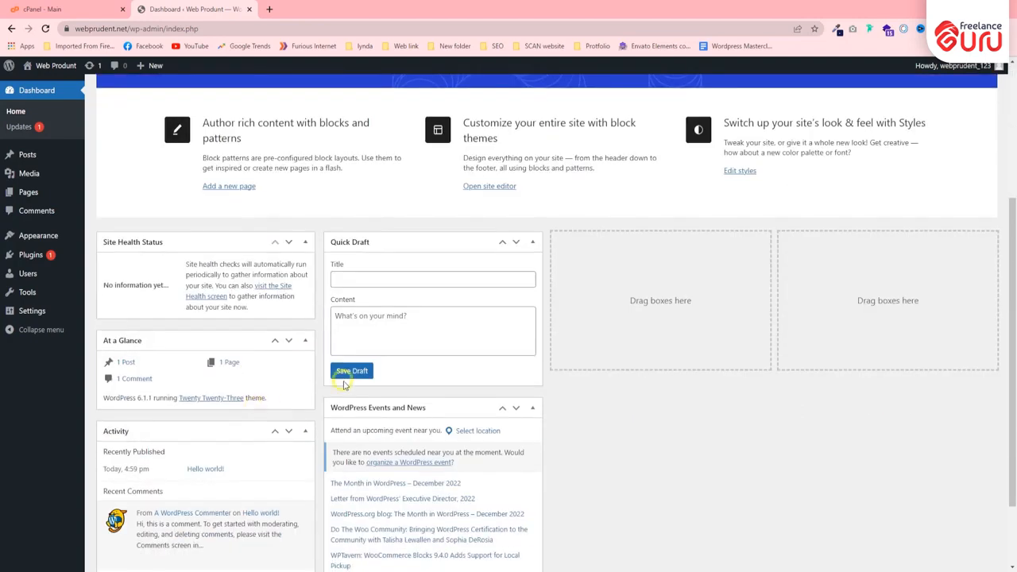
scroll(331, 477, "up", 2)
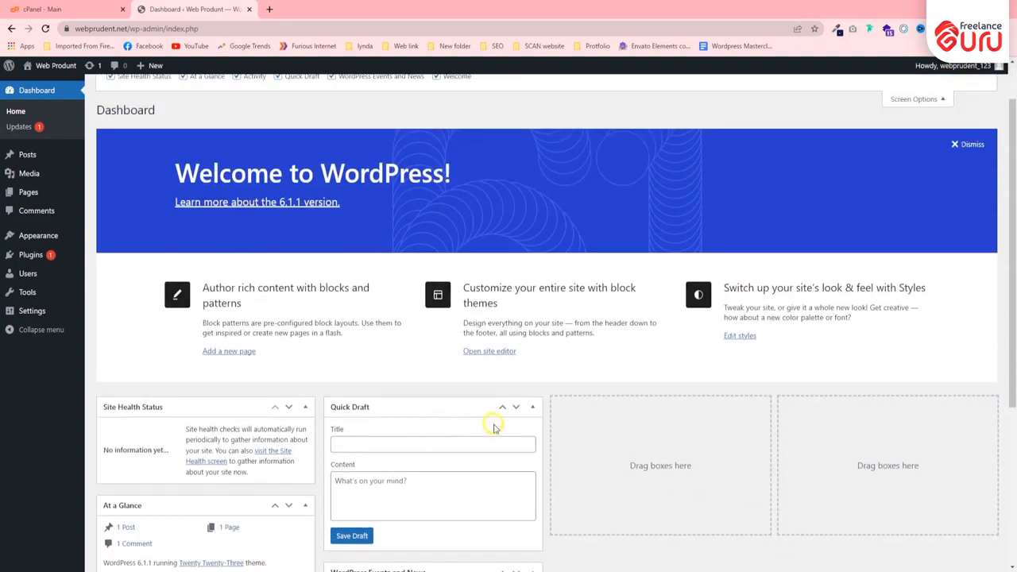
scroll(194, 319, "up", 1)
left_click(135, 135)
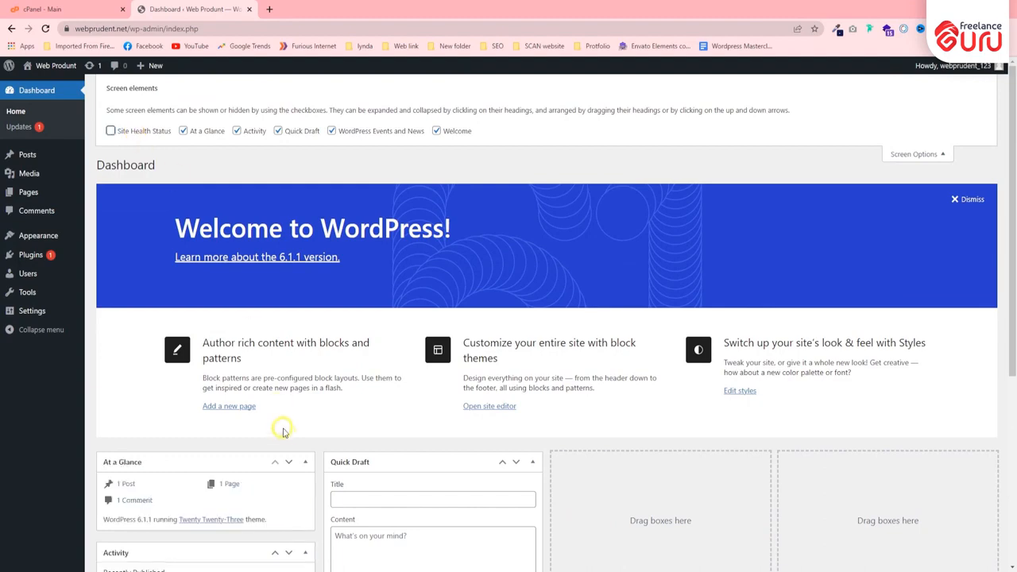
Show the Site Health Status box on the Dashboard home page again and close Screen Options.
scroll(217, 318, "down", 3)
scroll(244, 269, "up", 3)
left_click(137, 132)
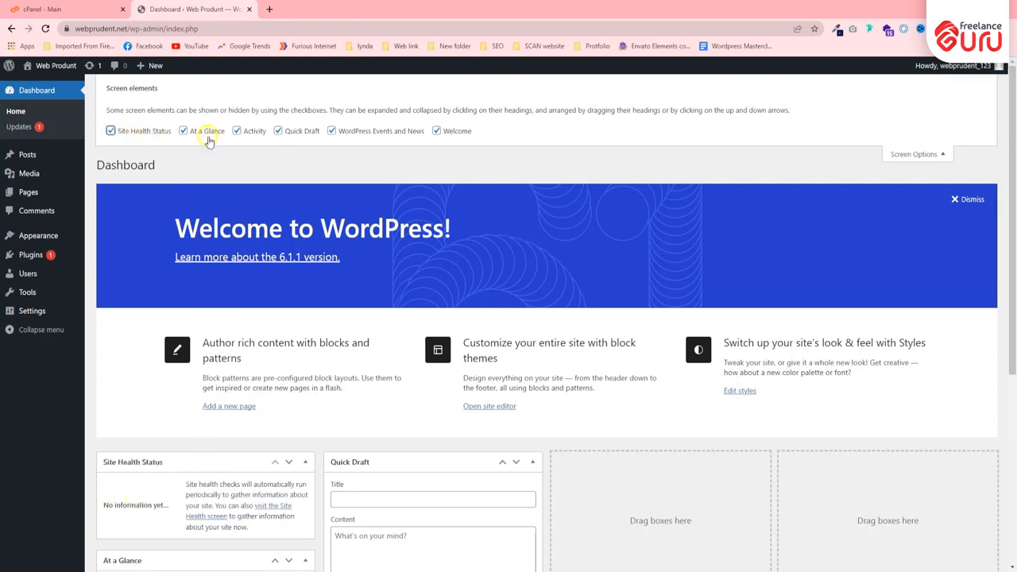
left_click(258, 133)
left_click(208, 131)
left_click(914, 154)
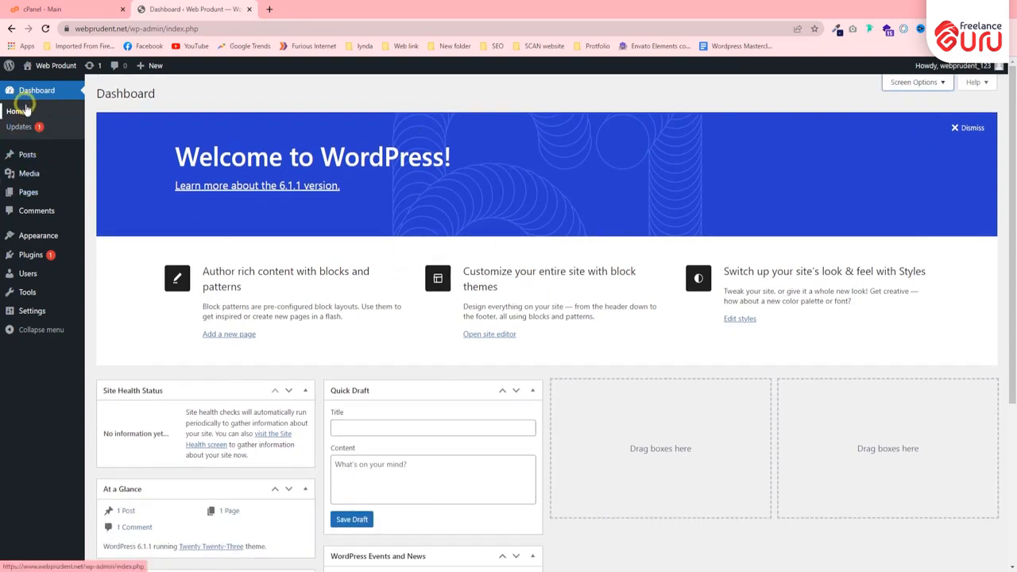
View the Dashboard's Home page in a separate browser tab, close that tab and open the WordPress Updates page.
right_click(36, 112)
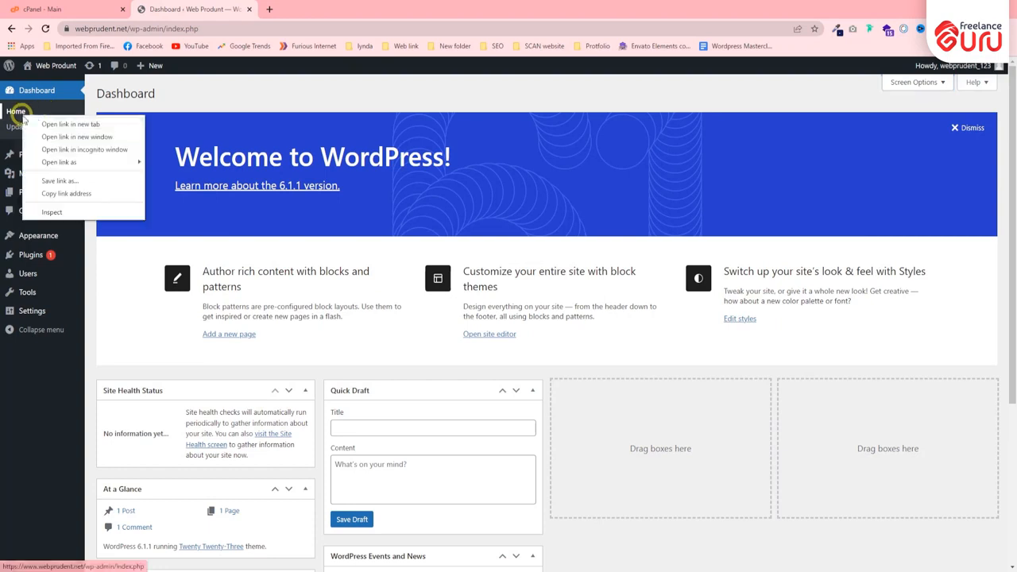
left_click(63, 122)
left_click(347, 6)
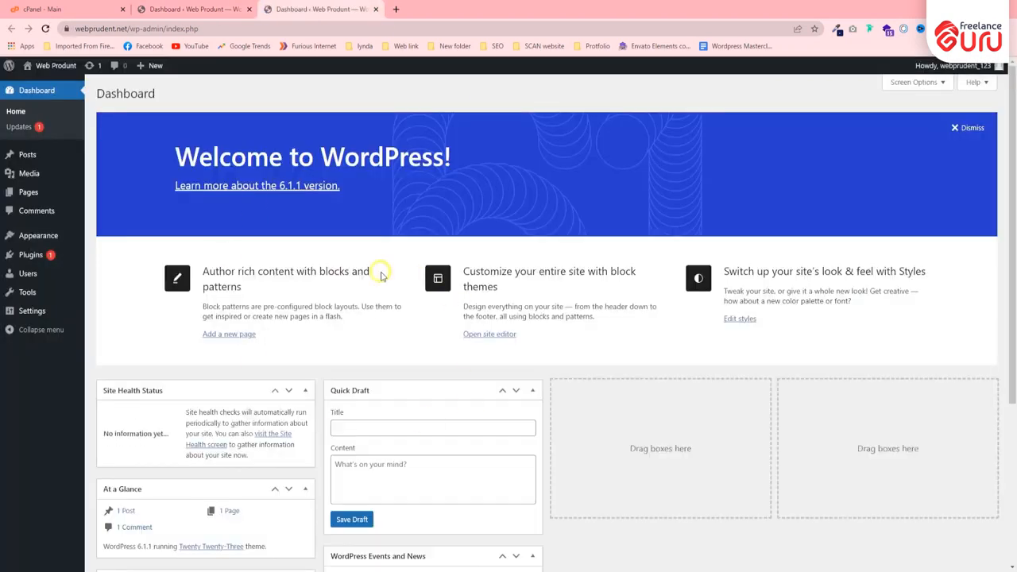
key("ctrl+w")
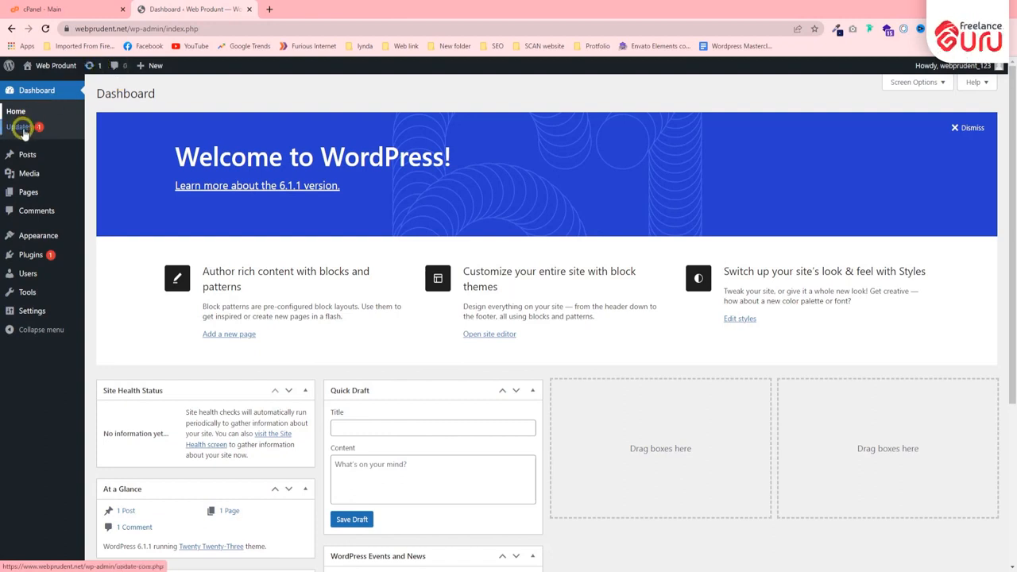
left_click(20, 127)
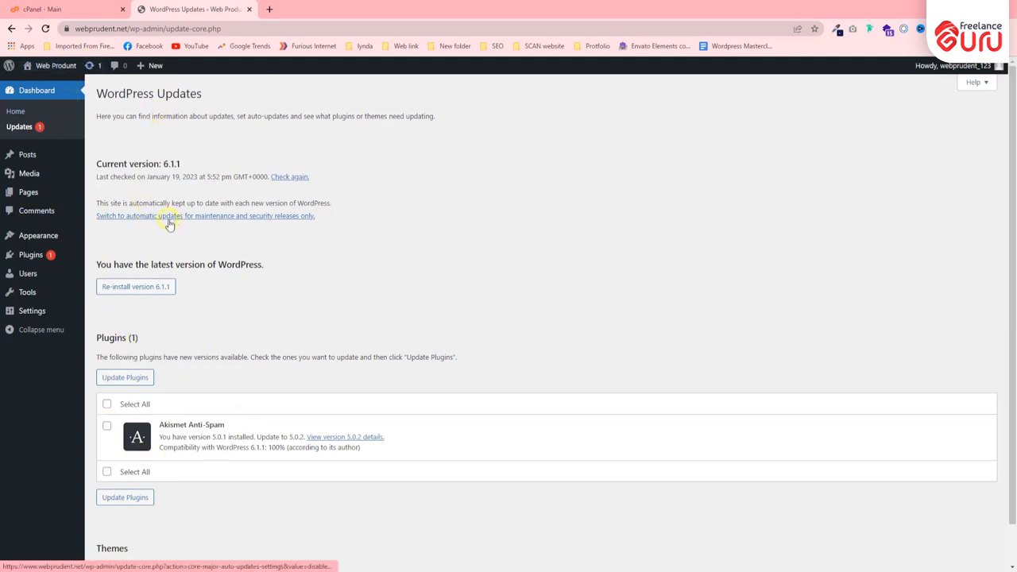
Open a new post from the posts list and examine its title, content, publish, category, tag and featured image areas.
mouse_move(30, 157)
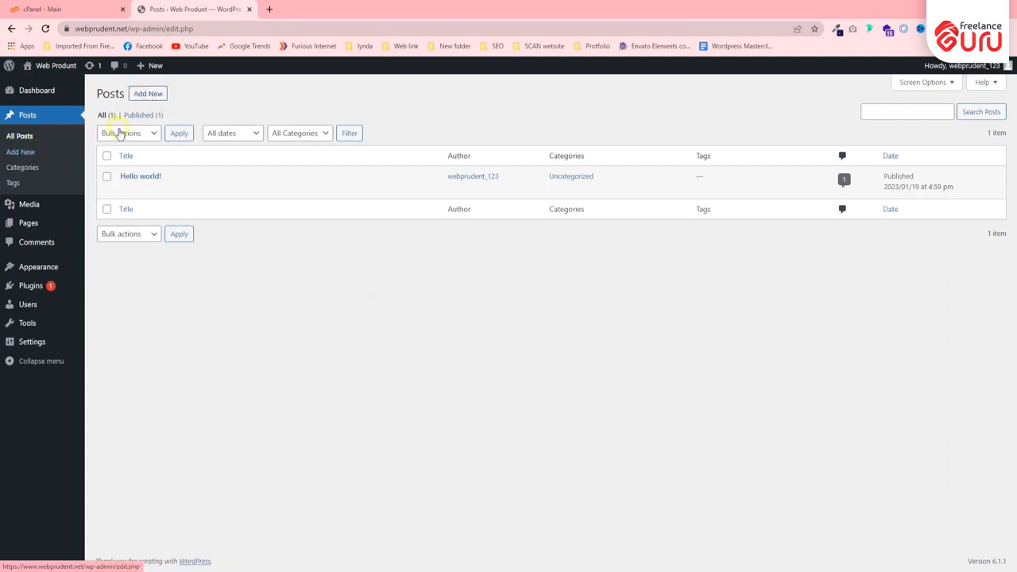
left_click(151, 94)
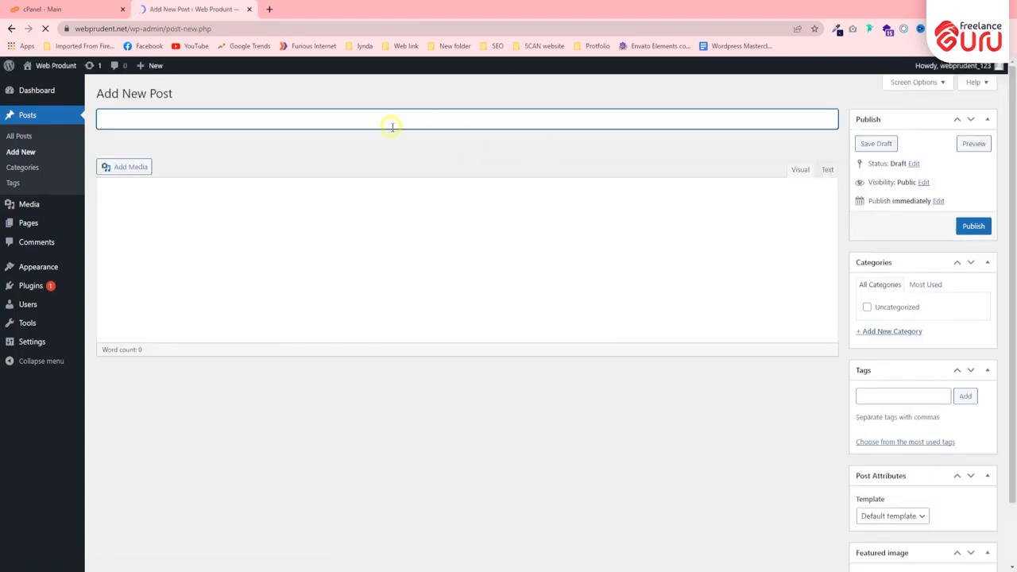
left_click(238, 244)
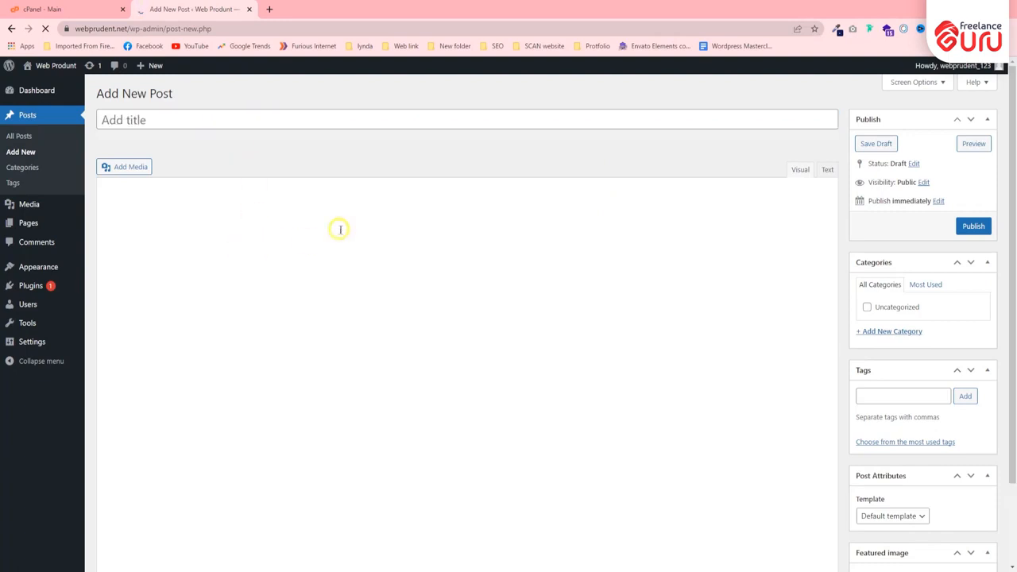
scroll(342, 230, "down", 1)
scroll(891, 230, "down", 1)
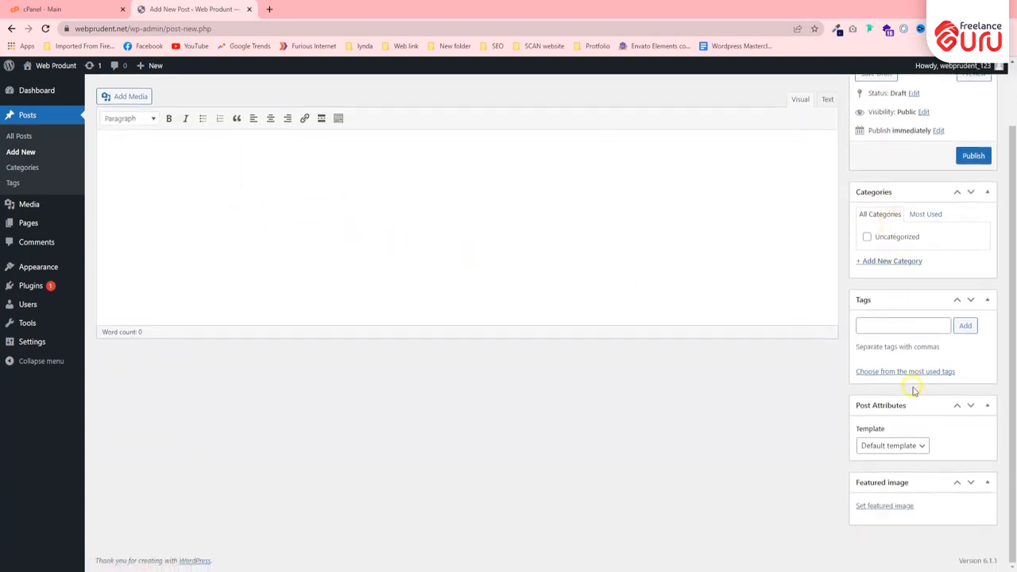
left_click(874, 325)
scroll(763, 373, "up", 2)
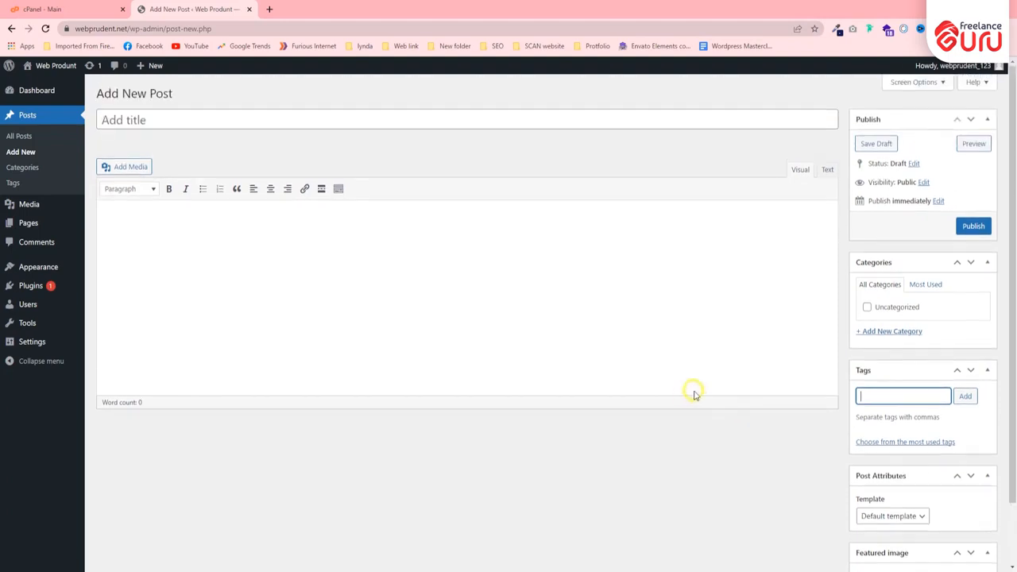
left_click(545, 243)
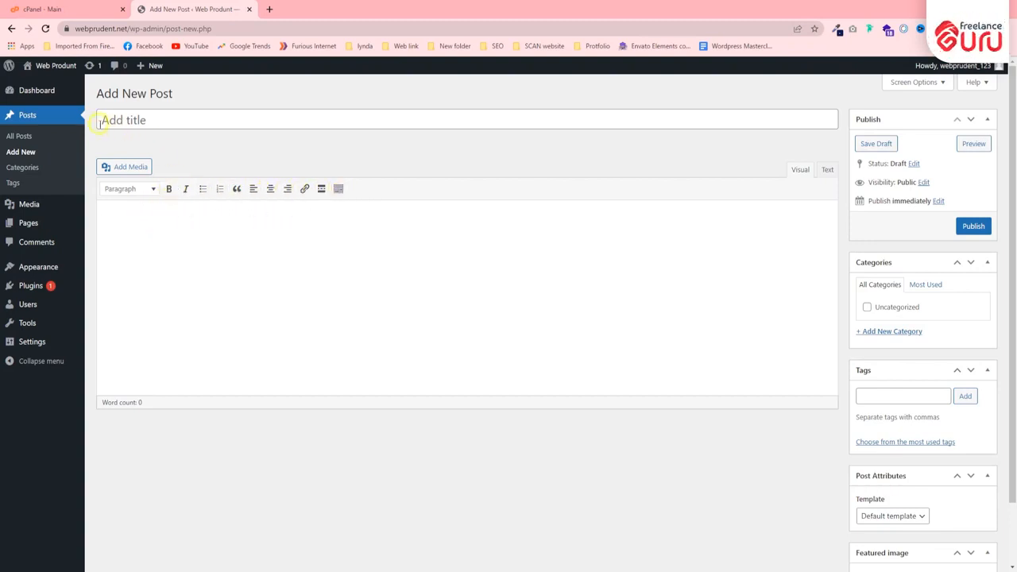
Add a post category named "tech" with no parent category, leaving the slug and description empty.
left_click(23, 168)
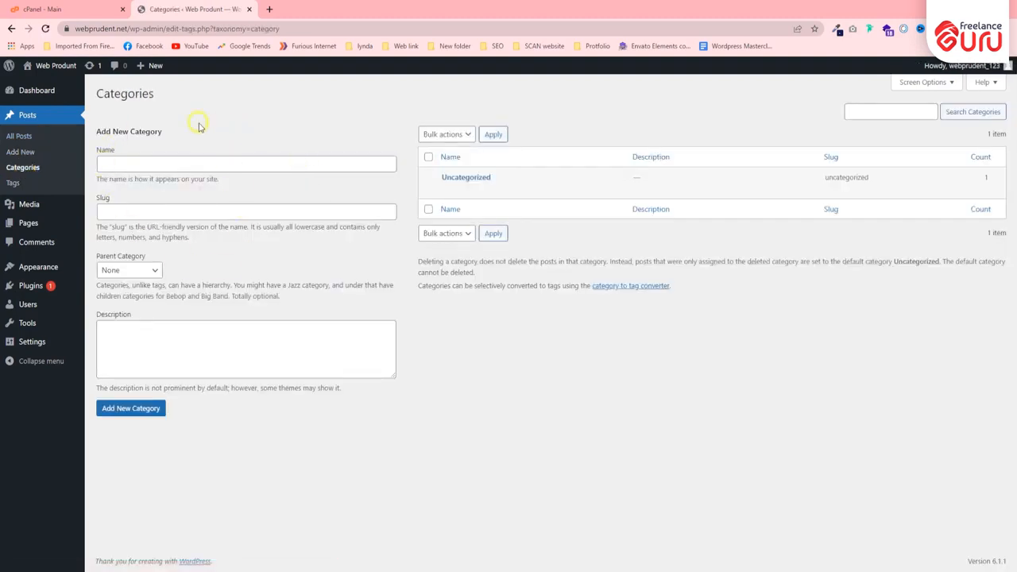
mouse_move(477, 170)
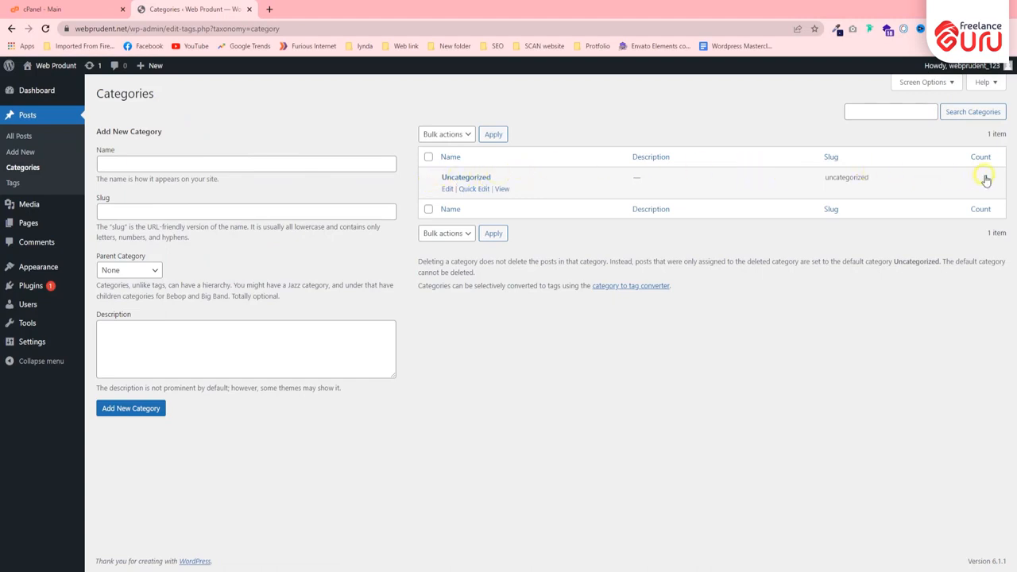
left_click(183, 166)
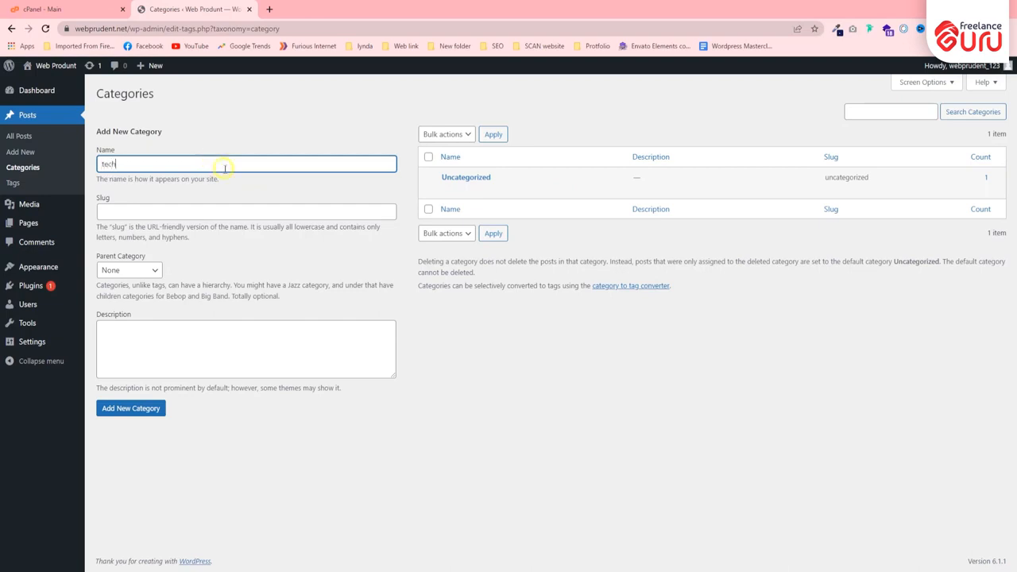
left_click(187, 212)
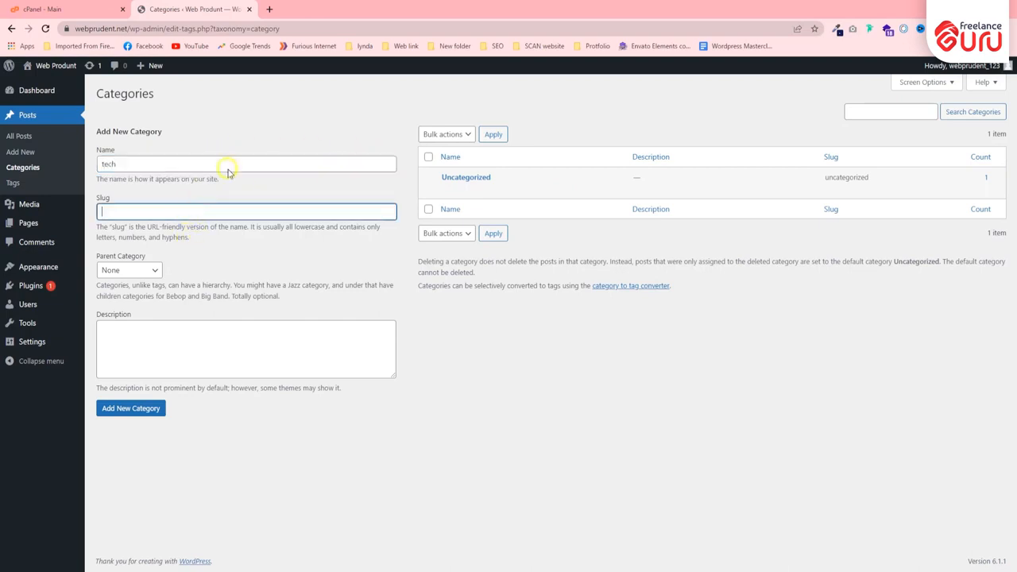
left_click(127, 270)
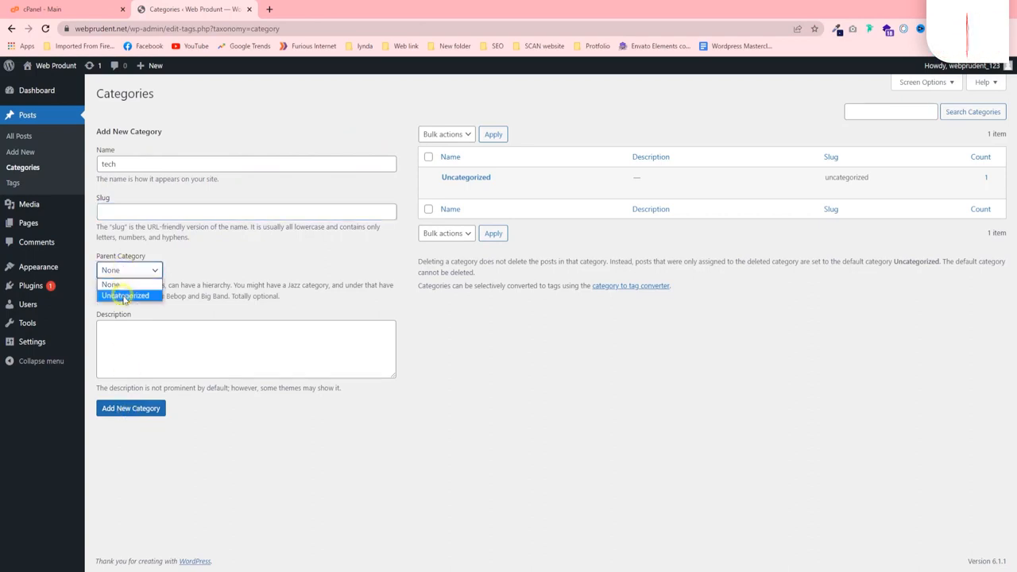
left_click(113, 284)
left_click(133, 271)
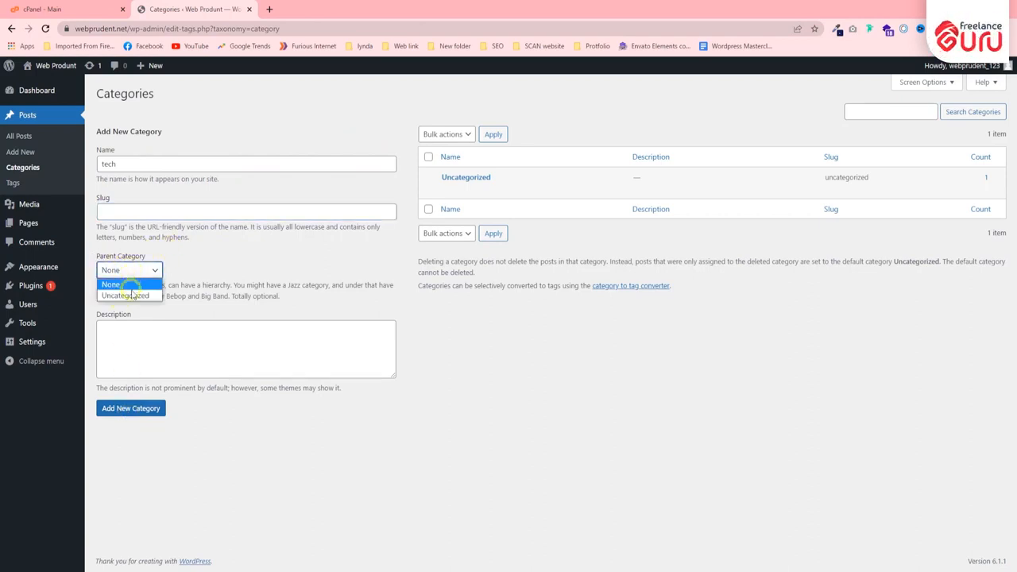
left_click(123, 271)
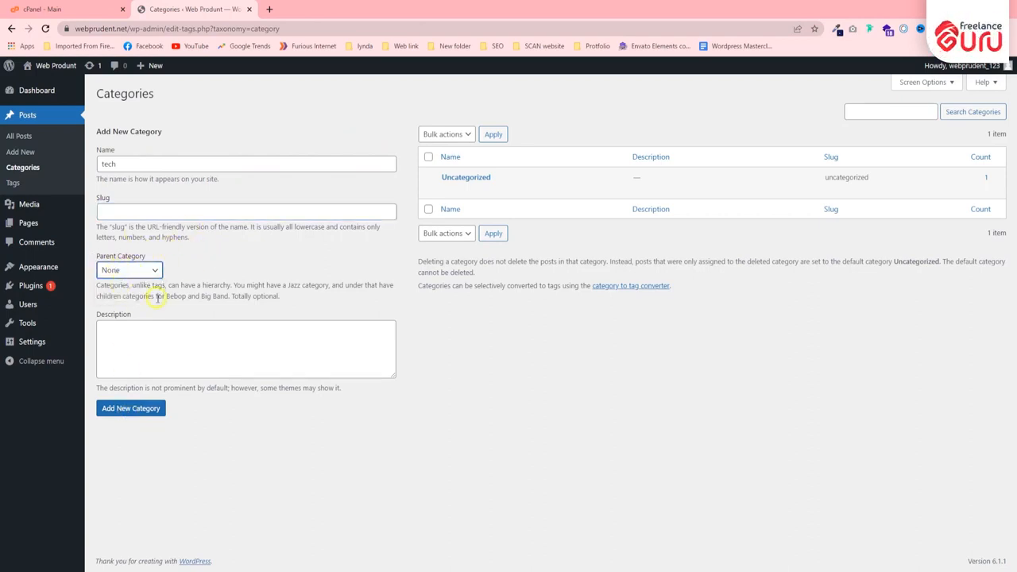
left_click(144, 409)
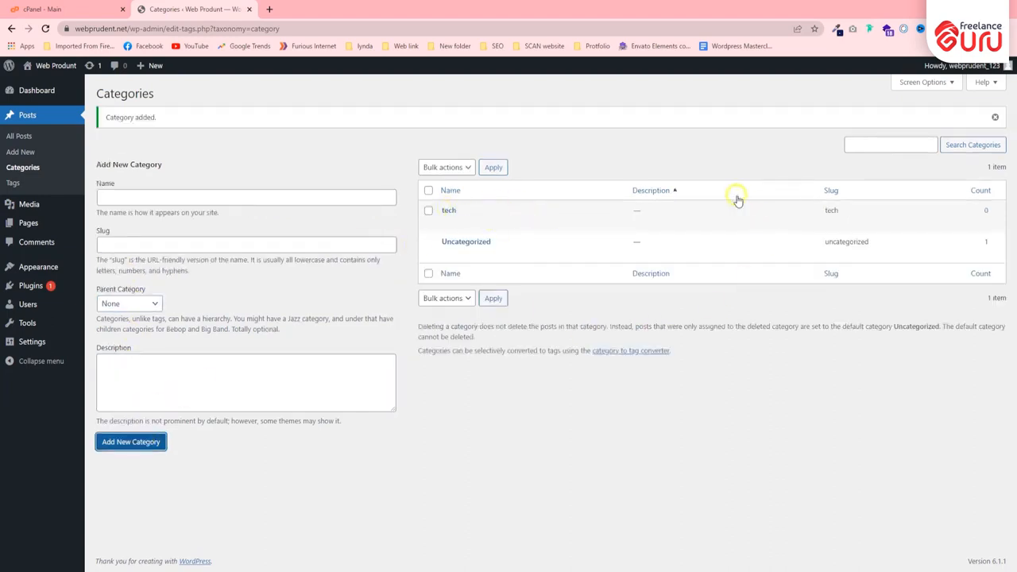
Change the "Hello world!" post's category from Uncategorized to tech, update the post and check the category list.
left_click(41, 136)
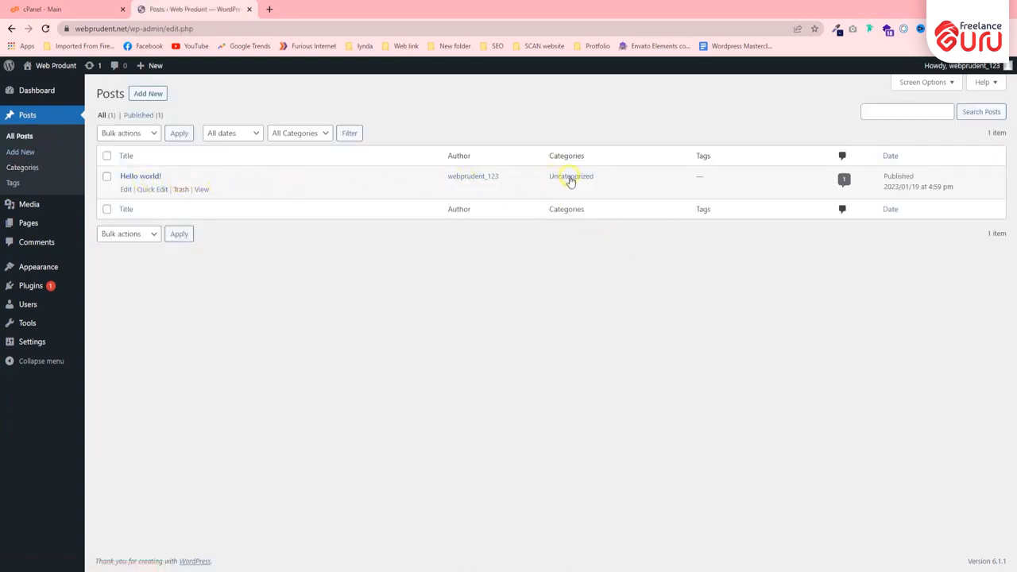
left_click(125, 190)
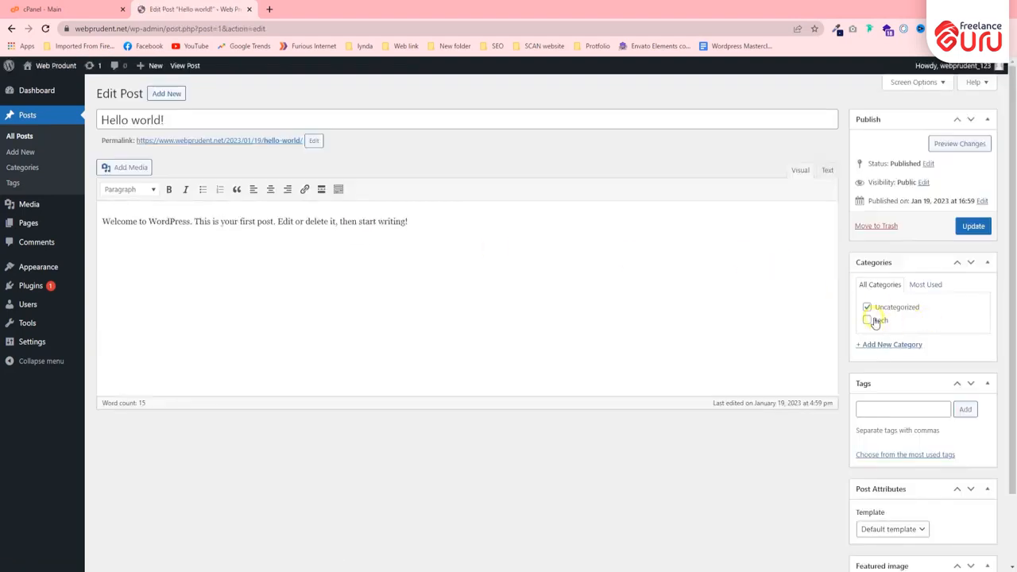
left_click(867, 321)
left_click(867, 309)
left_click(879, 320)
left_click(881, 322)
left_click(959, 236)
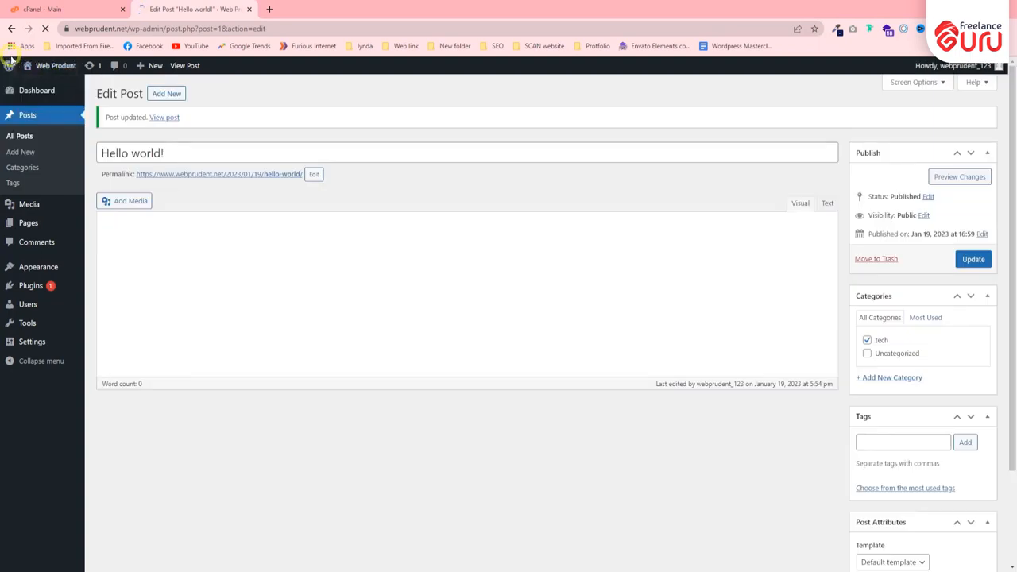
left_click(24, 168)
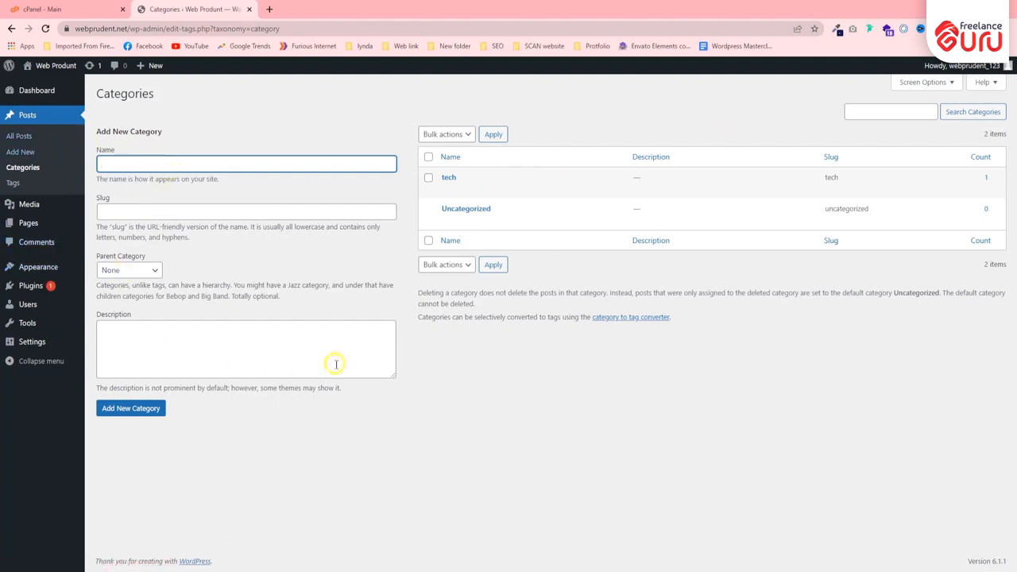
Add a post tag named "computer" without a slug or description, and check its count in the tag list.
left_click(7, 183)
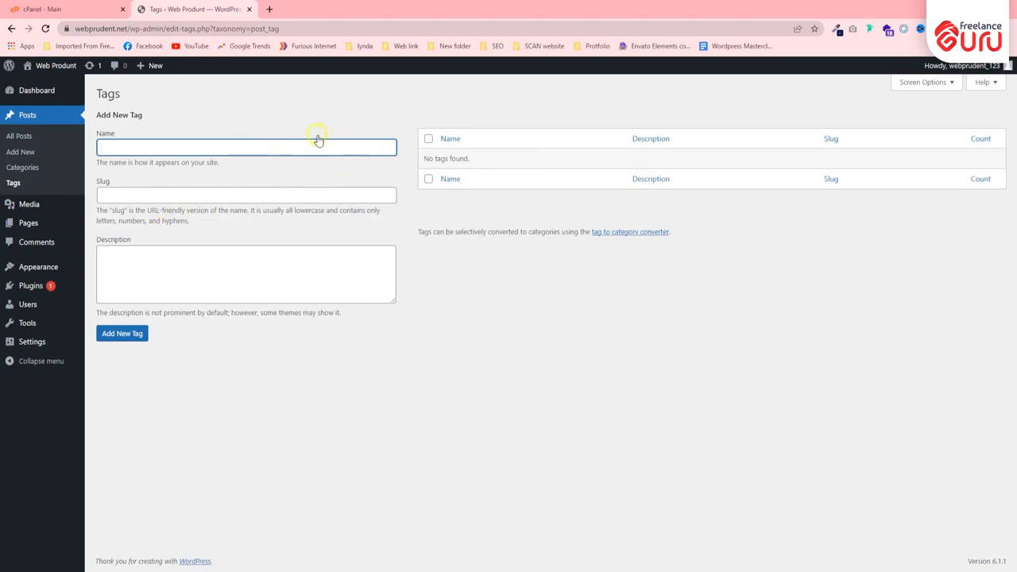
left_click(483, 334)
left_click(168, 146)
left_click(210, 125)
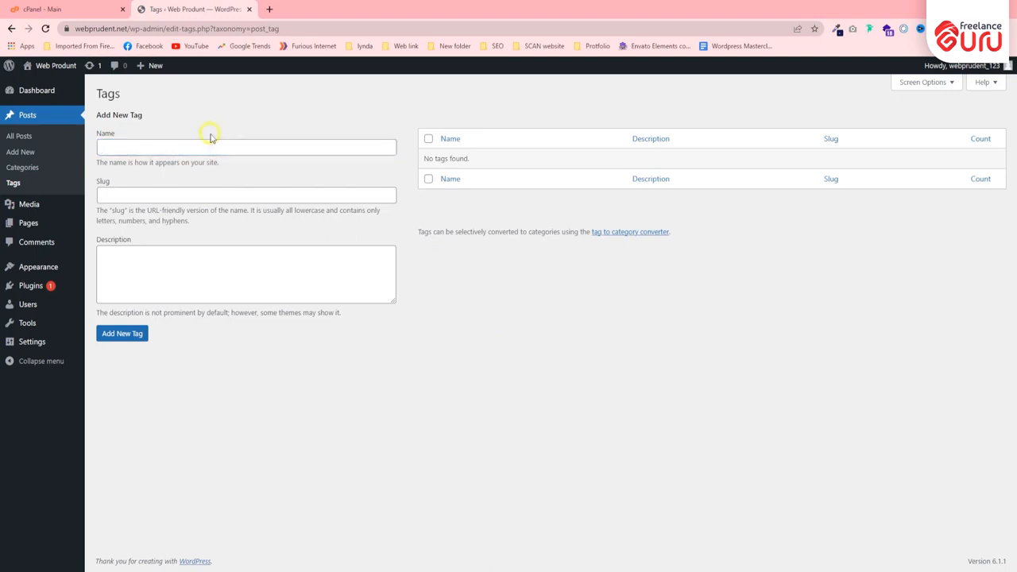
left_click(268, 147)
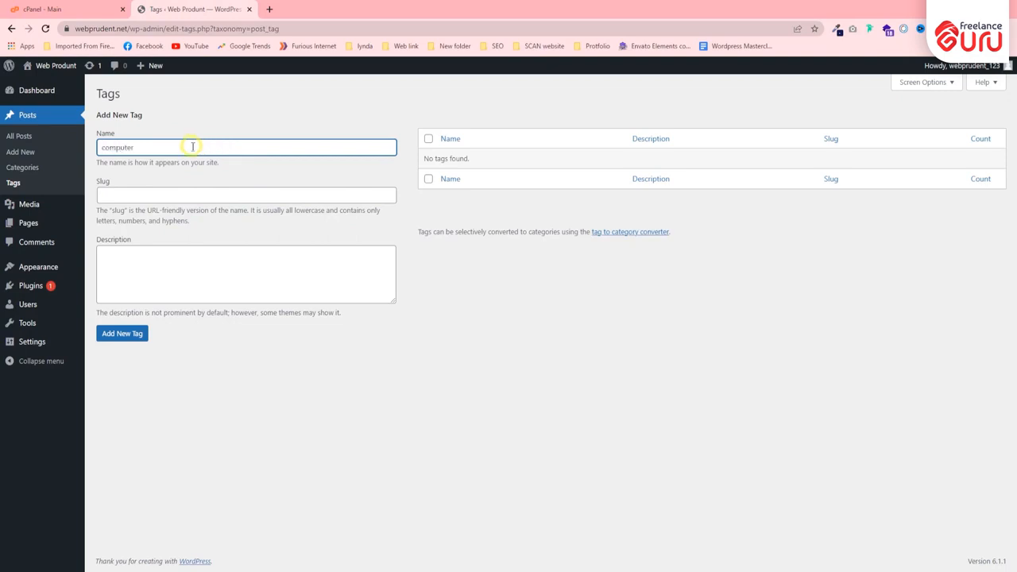
left_click(135, 334)
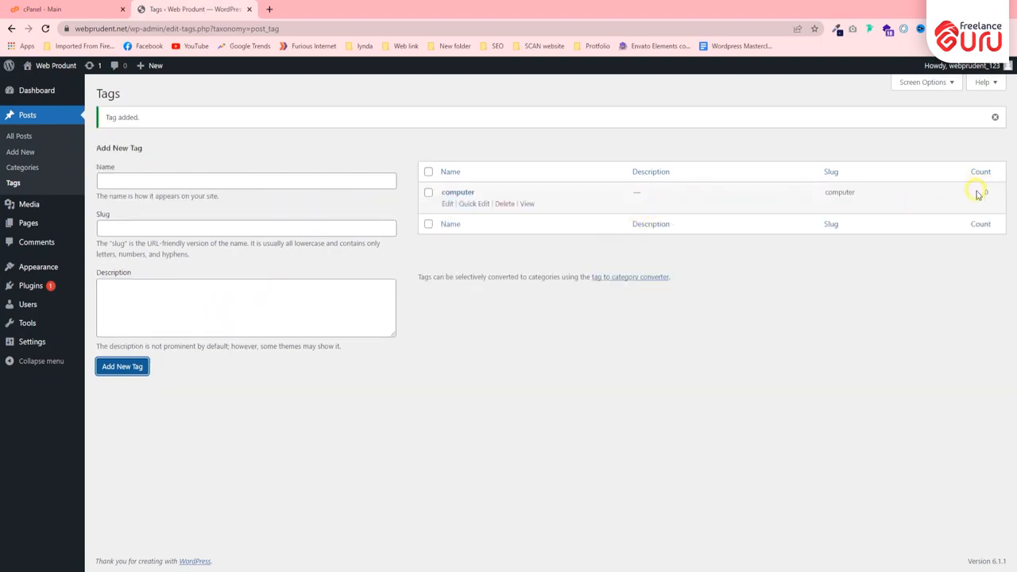
left_click_drag(979, 194, 1002, 191)
left_click(862, 340)
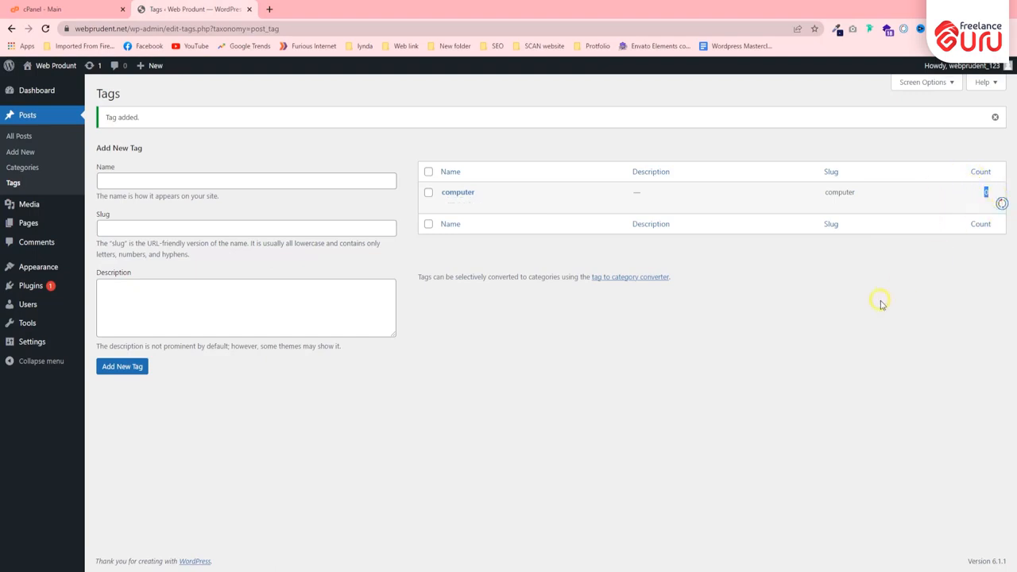
Upload the image 2.jpg from the Downloads folder to the Media Library.
left_click(36, 204)
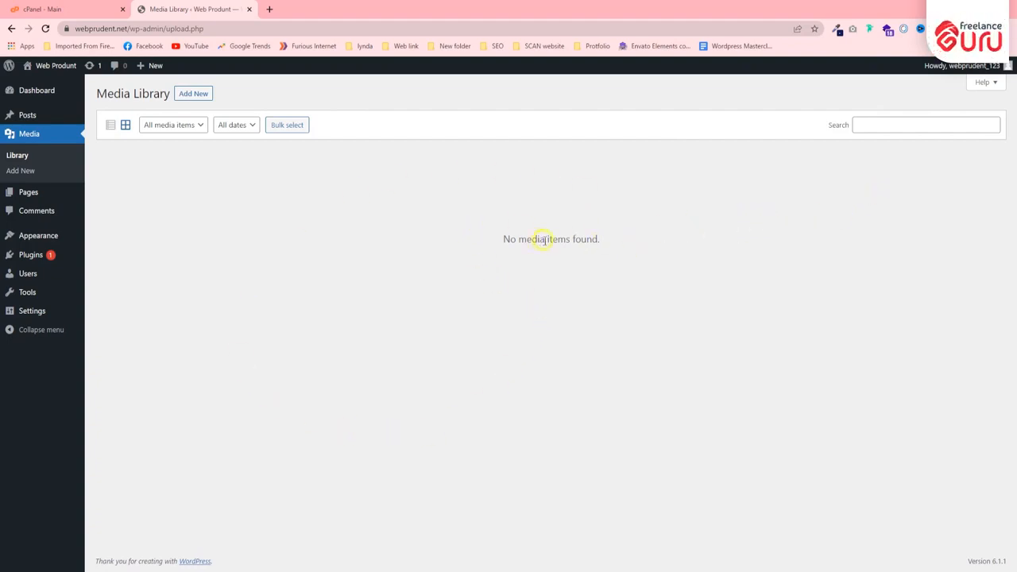
left_click(192, 94)
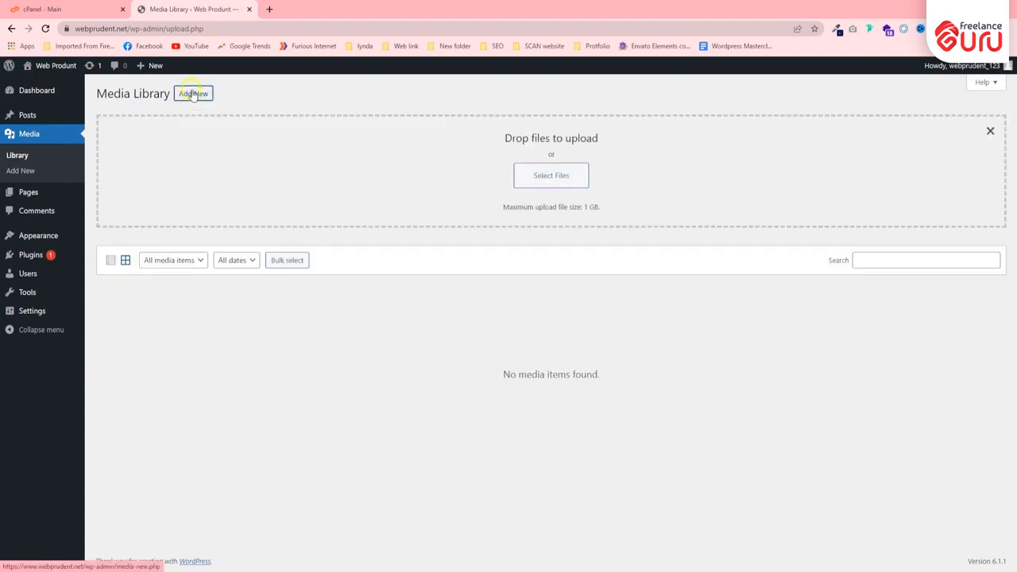
left_click(549, 176)
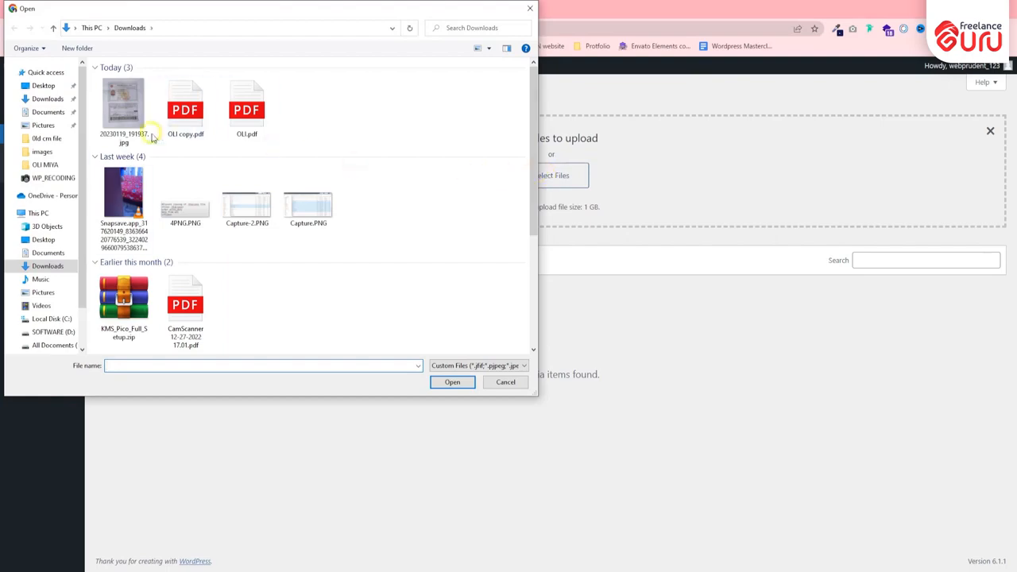
scroll(234, 188, "down", 3)
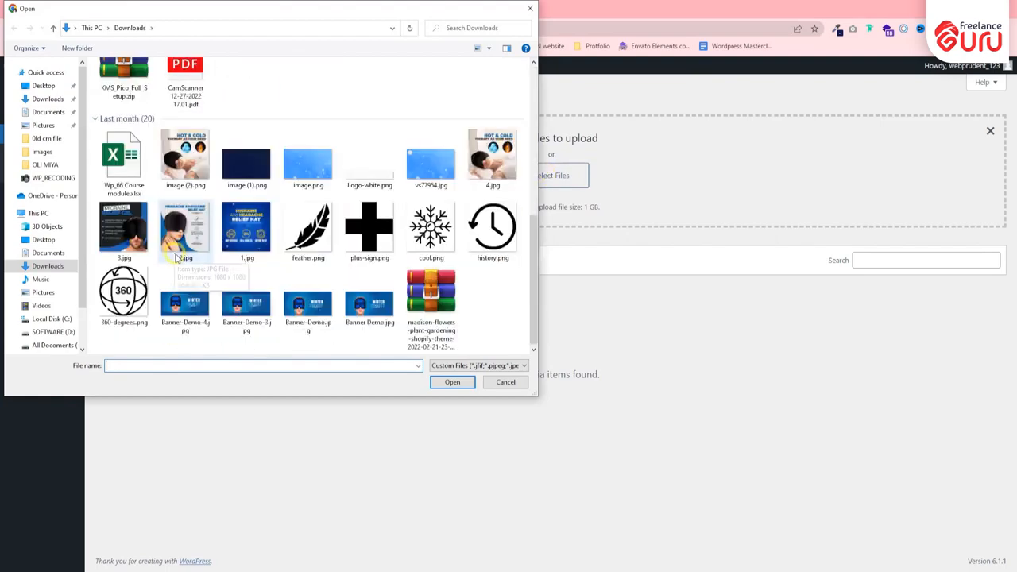
double_click(193, 220)
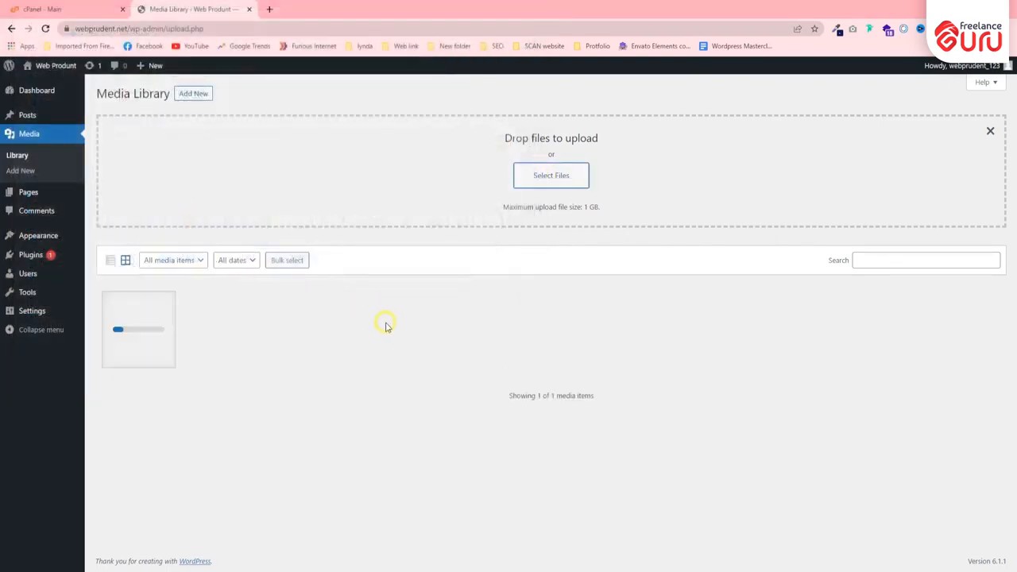
Open the attachment details of the uploaded image and examine its file size, file name and alternative text field.
left_click(132, 327)
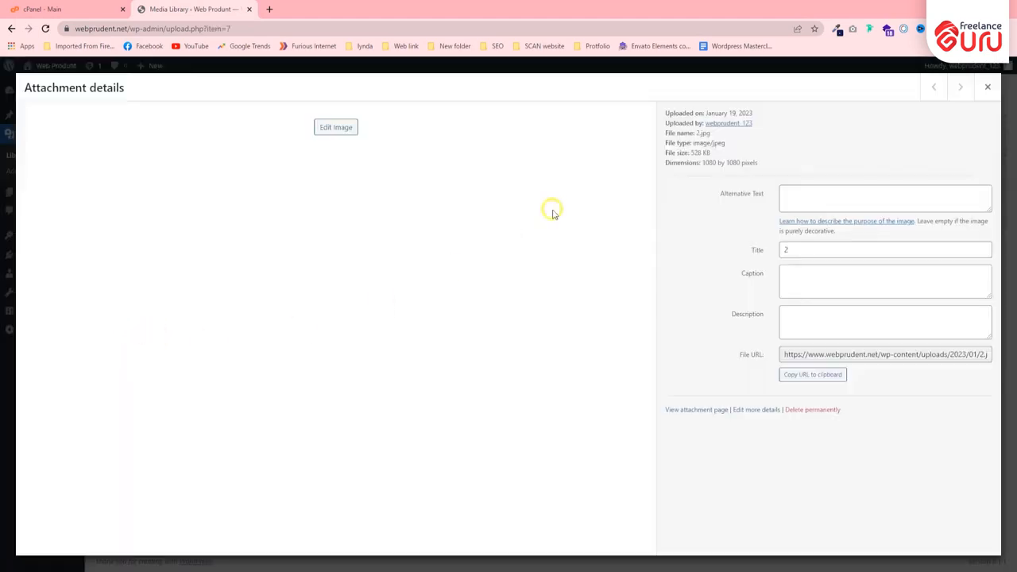
left_click_drag(691, 153, 719, 154)
left_click(697, 136)
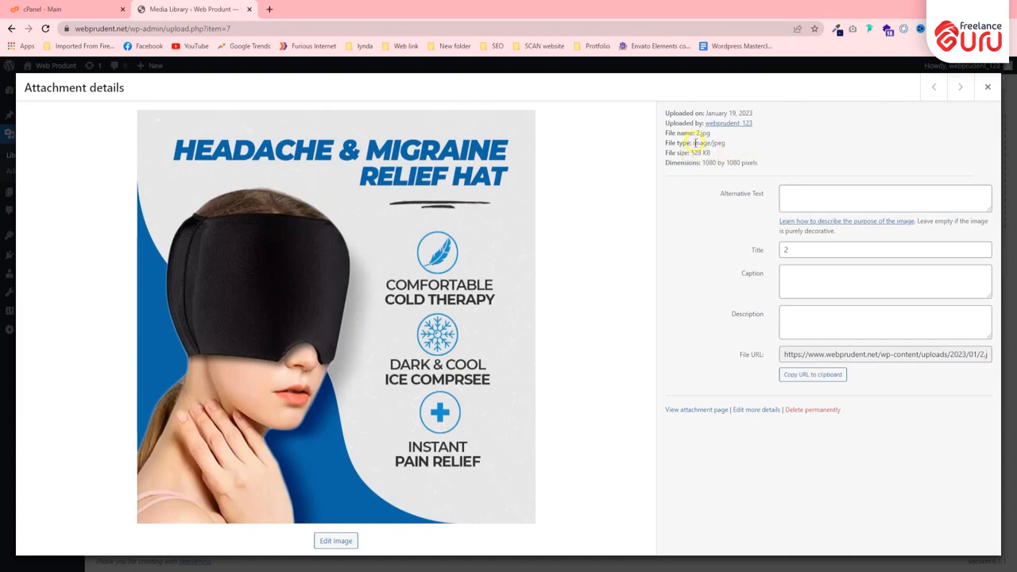
left_click(787, 198)
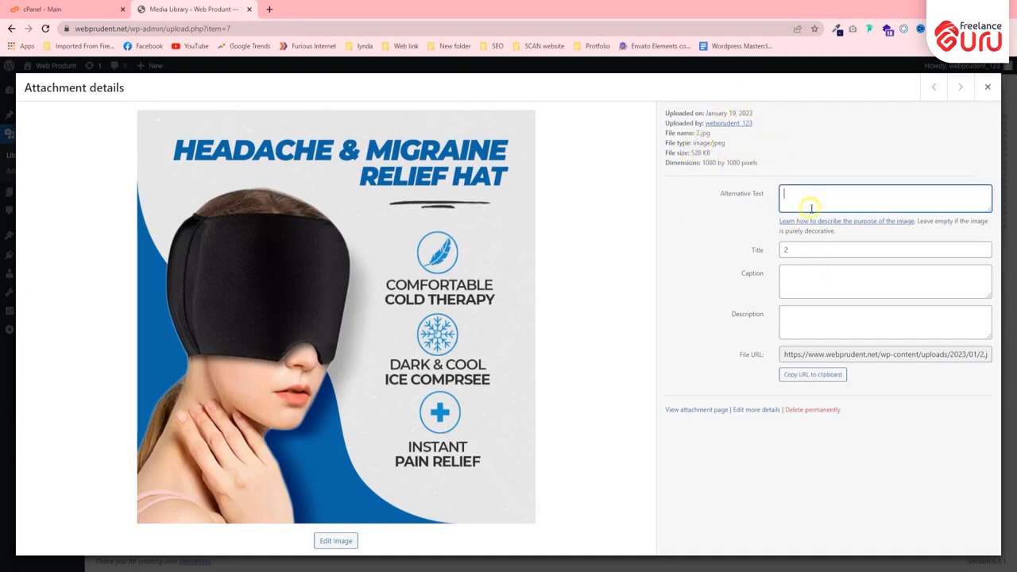
Examine the Title, Caption and Description fields of the uploaded image, close its attachment details and reopen them.
left_click(817, 251)
left_click(817, 278)
left_click(813, 318)
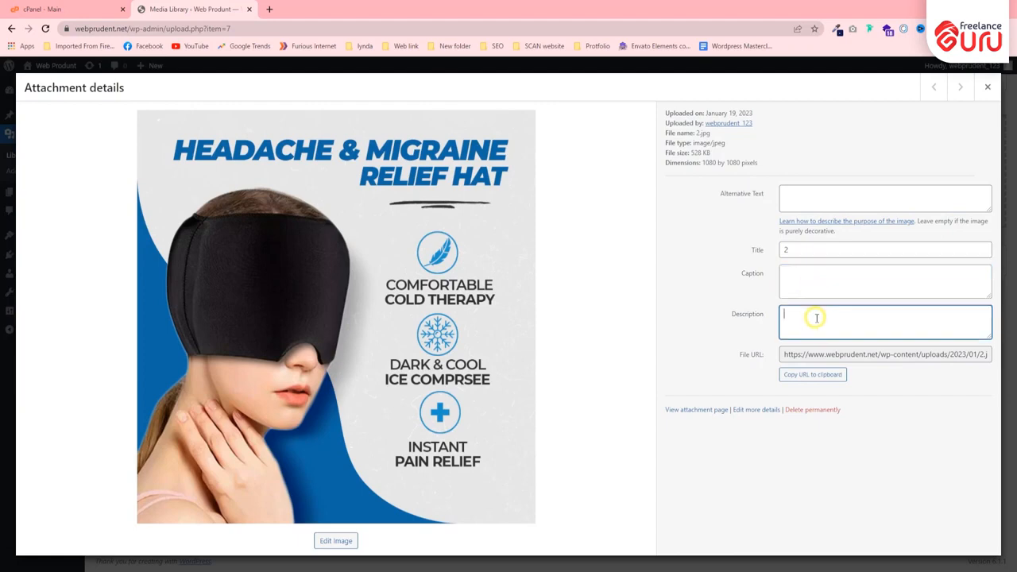
left_click(988, 87)
left_click(175, 316)
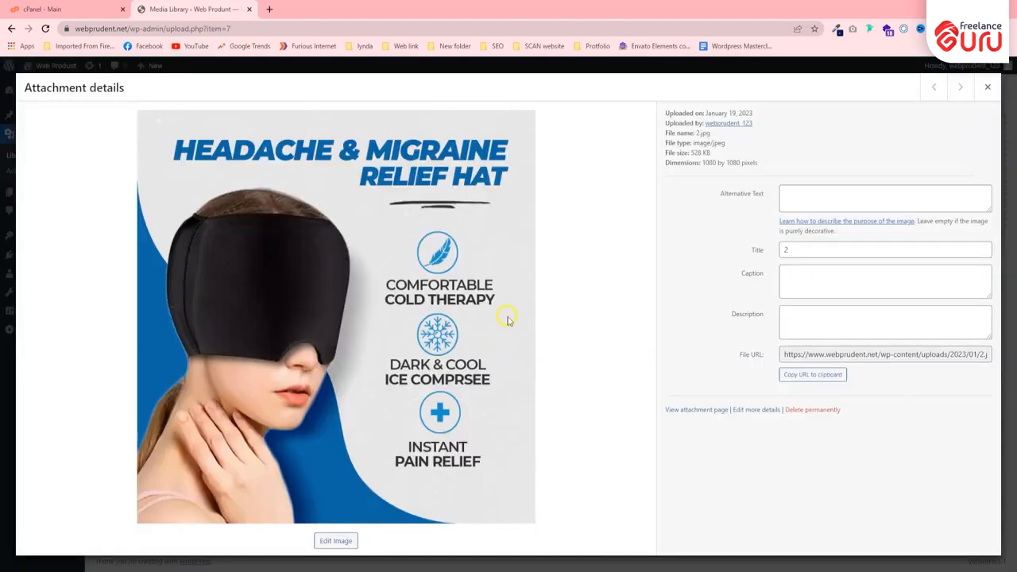
Permanently delete the uploaded image 2.jpg from the Media Library and confirm the deletion.
left_click(811, 410)
left_click(559, 108)
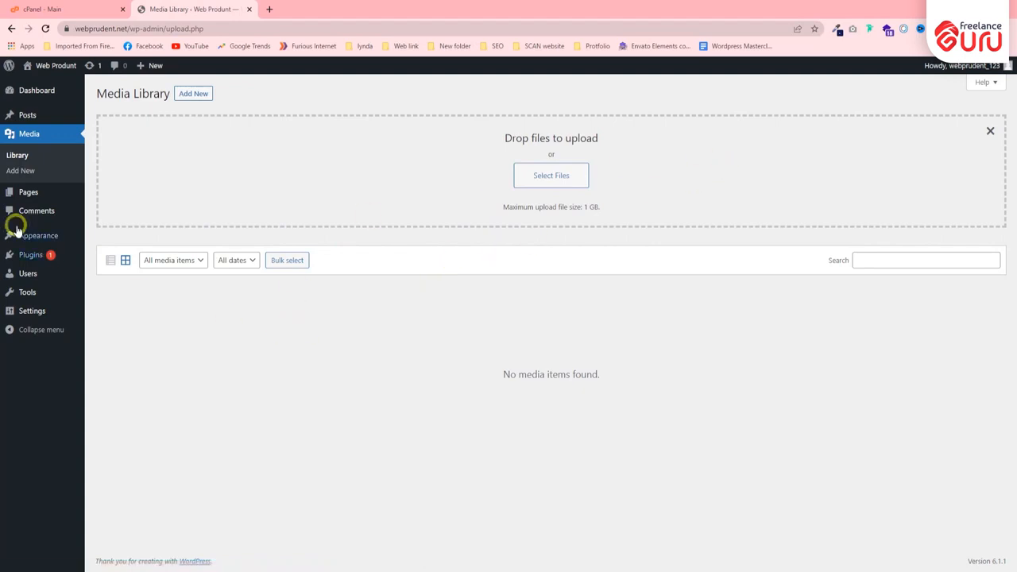
left_click_drag(94, 99, 170, 95)
left_click(103, 126)
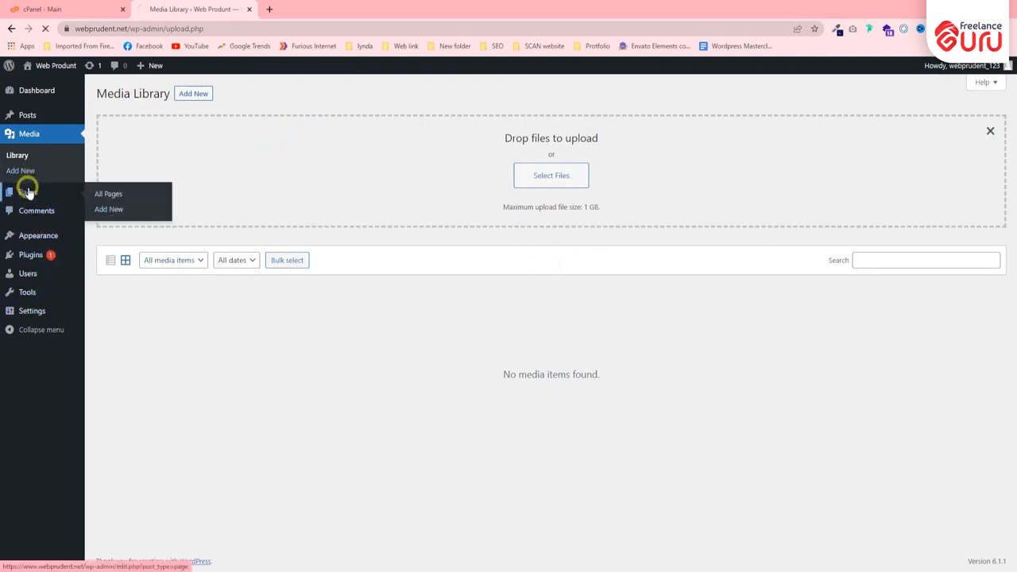
Publish a new page titled "Home" and check the page list filtered by Published and by Draft.
left_click(27, 192)
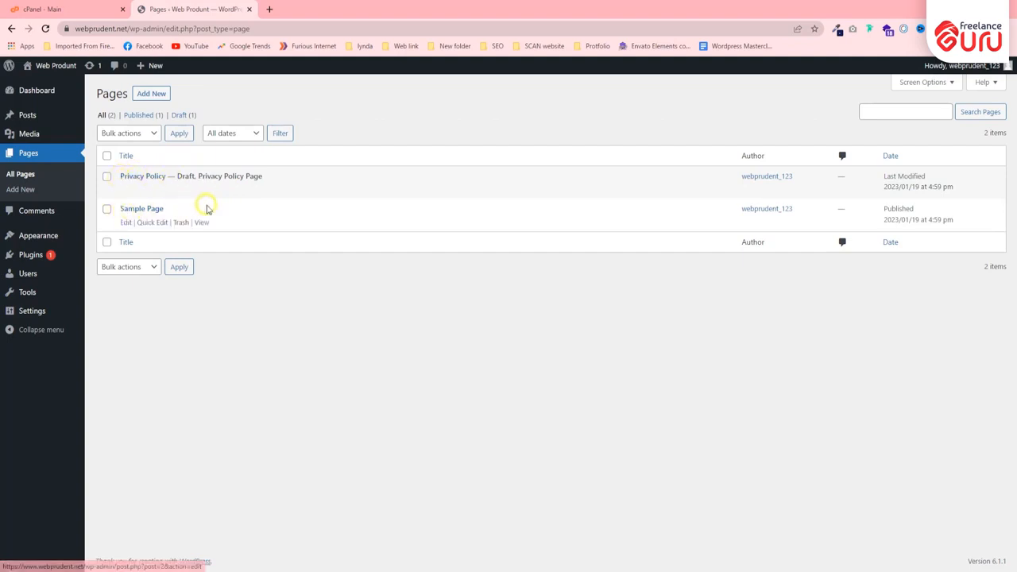
left_click(153, 94)
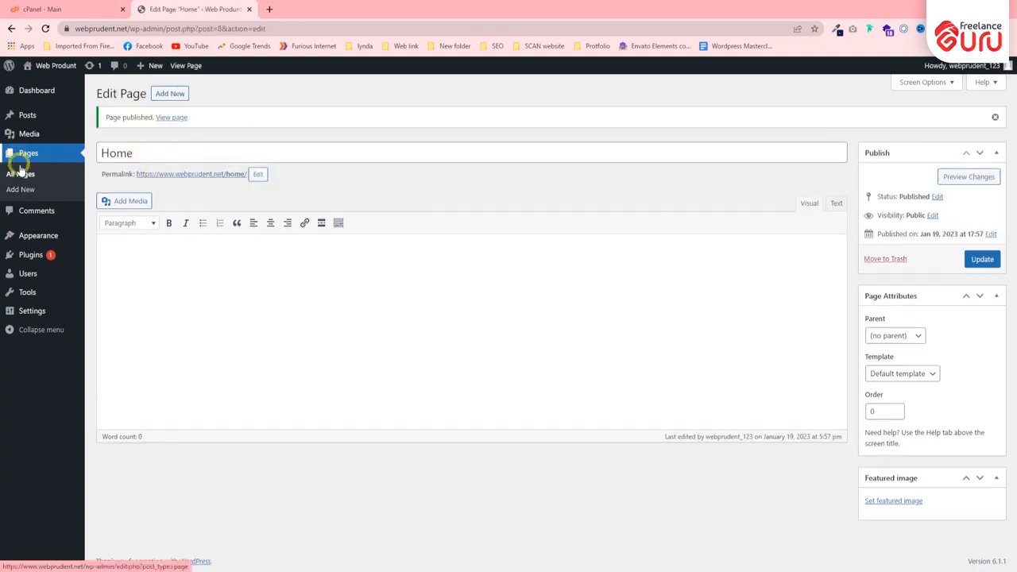
left_click(20, 172)
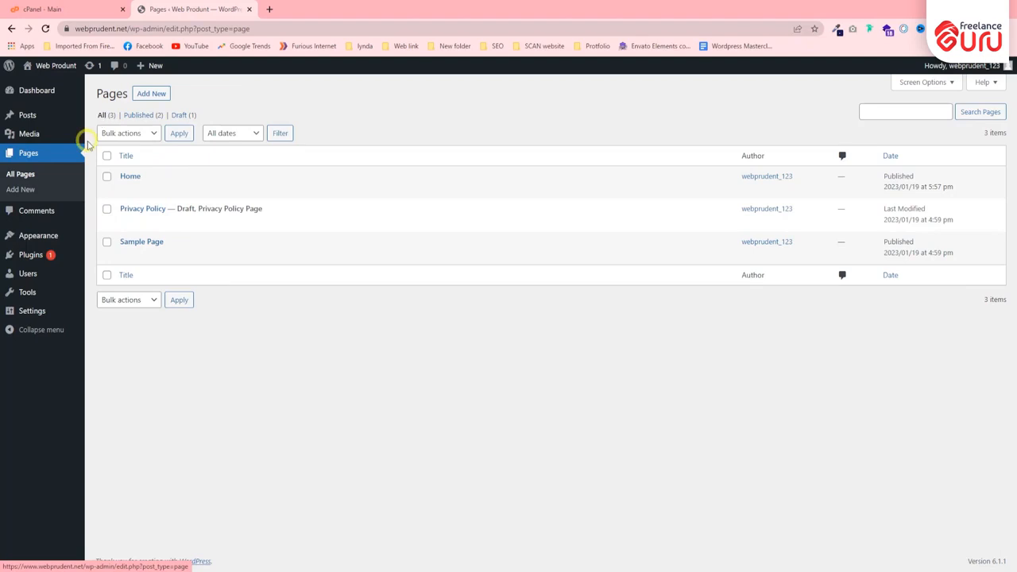
left_click(140, 115)
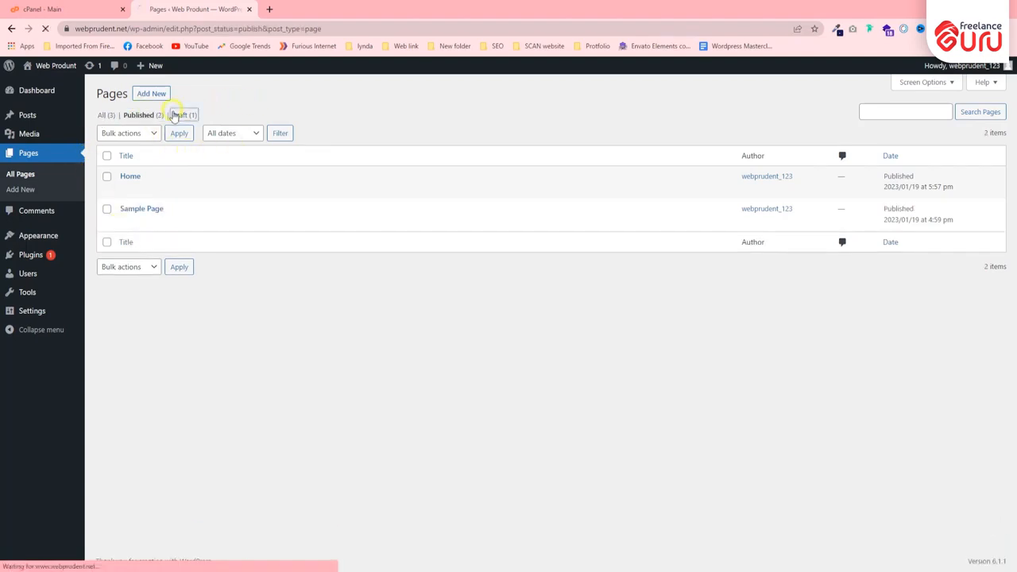
left_click(179, 115)
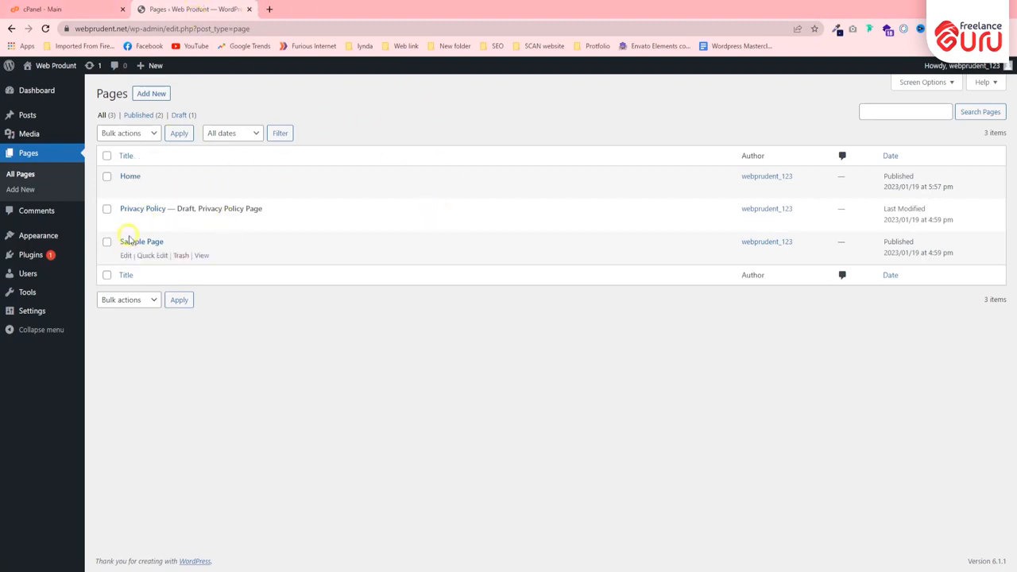
Open freelanceguru.net in a new browser tab and look at the pages in its navigation menu.
left_click(270, 8)
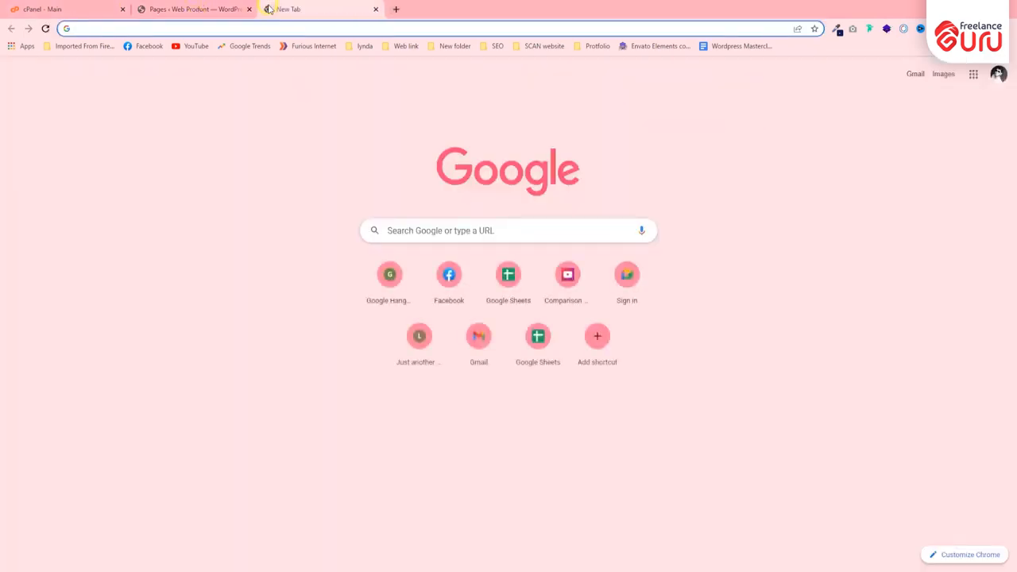
type("fre")
key("Return")
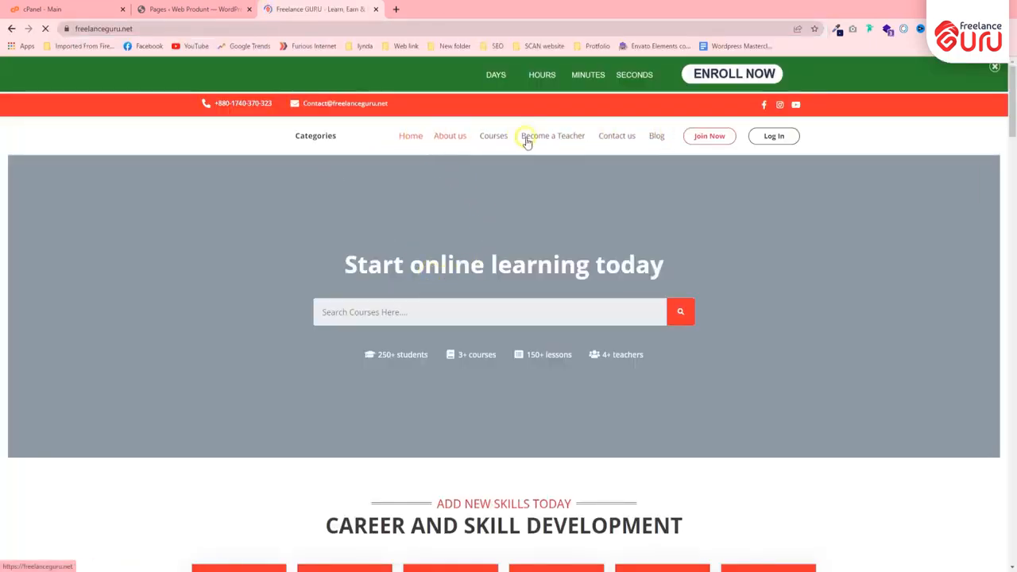
Return to the WordPress admin area and review the site's comments list.
left_click(198, 8)
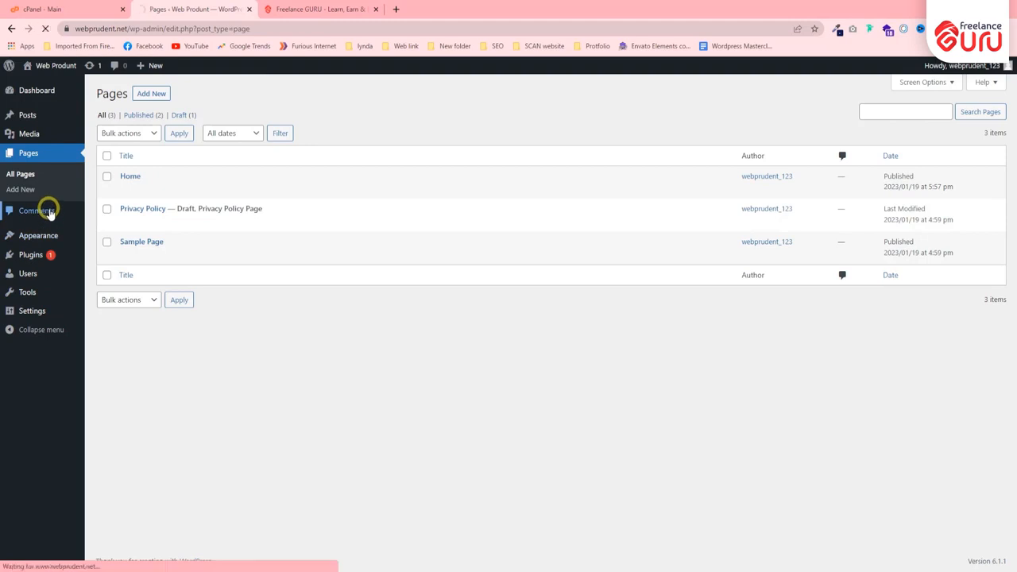
left_click(71, 191)
left_click(113, 68)
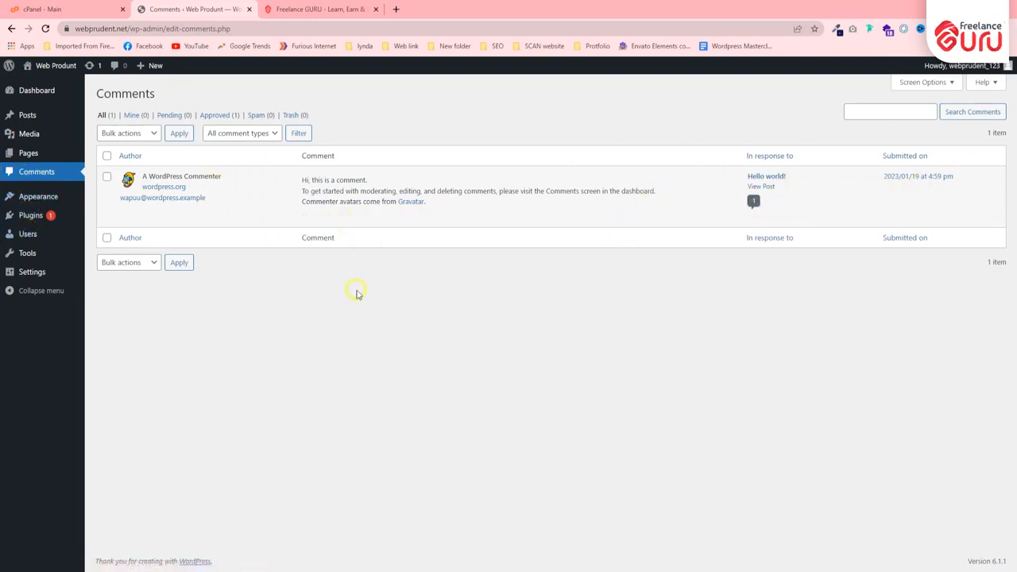
Activate the installed Twenty Twenty-One theme, open the Customizer briefly and return to the Themes page.
mouse_move(31, 199)
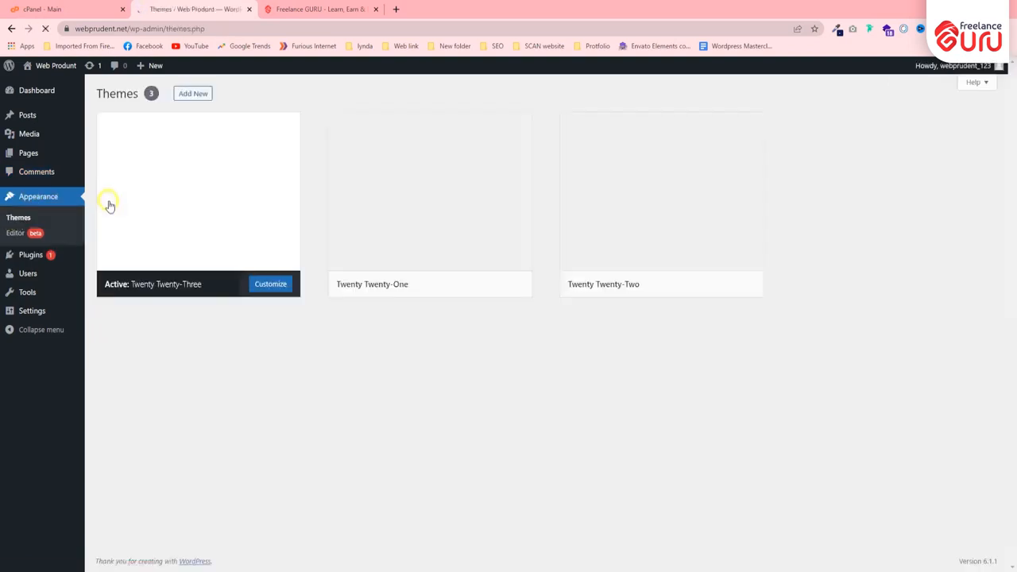
left_click(18, 238)
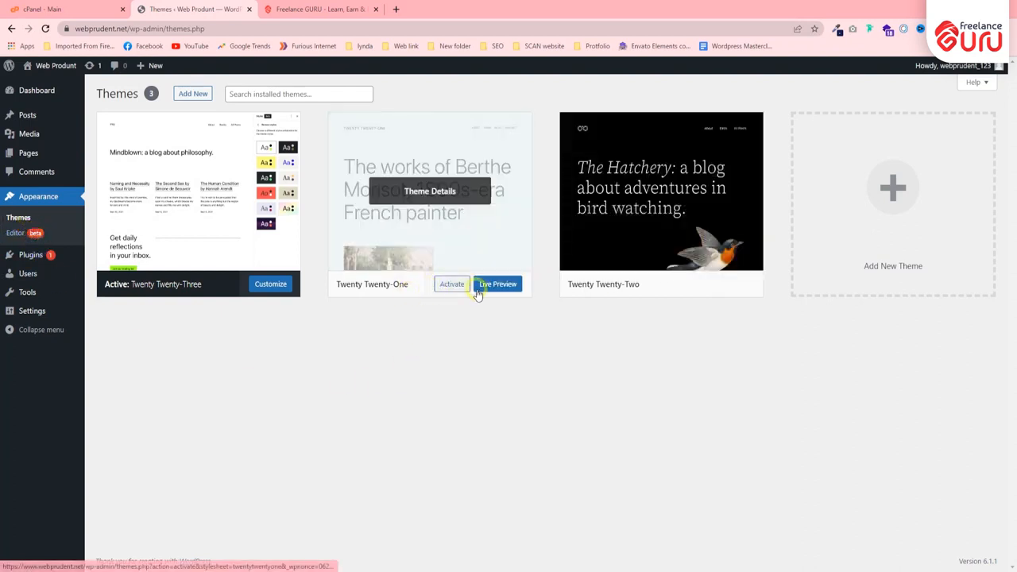
left_click(451, 284)
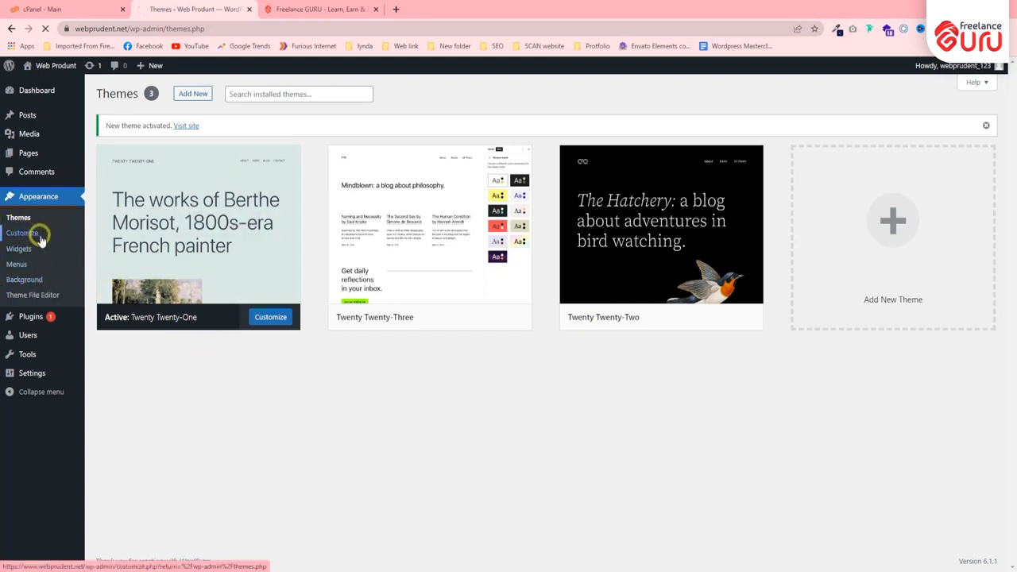
left_click(40, 239)
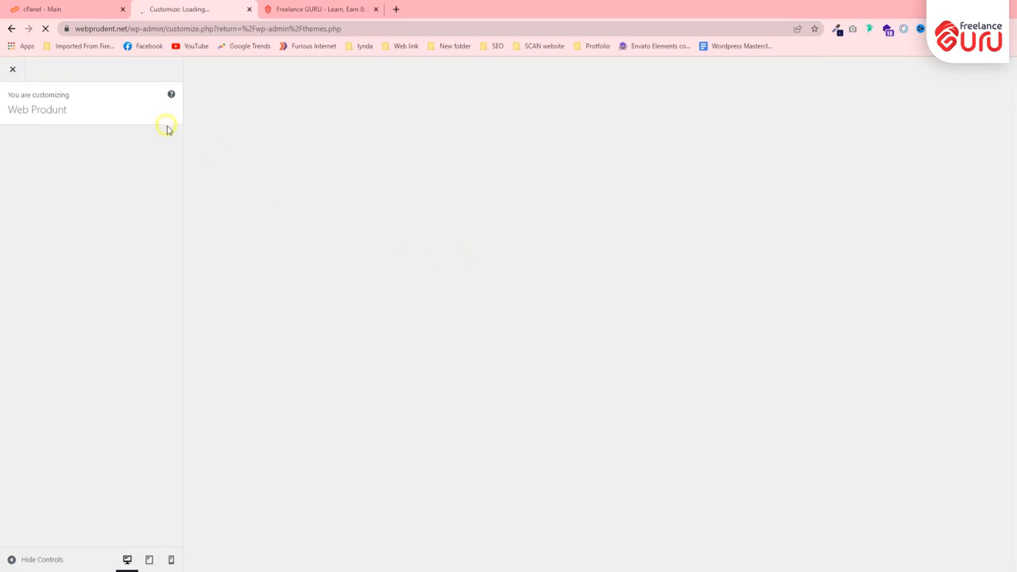
left_click(13, 30)
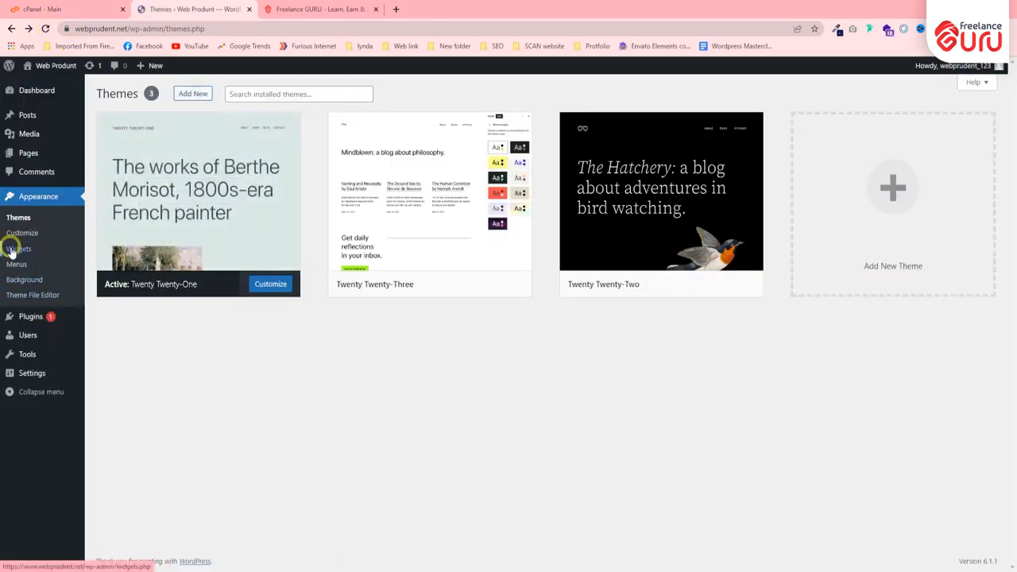
Open the Widgets editor, dismiss the welcome guide and add a Quote block at the end of the Footer area.
left_click(16, 250)
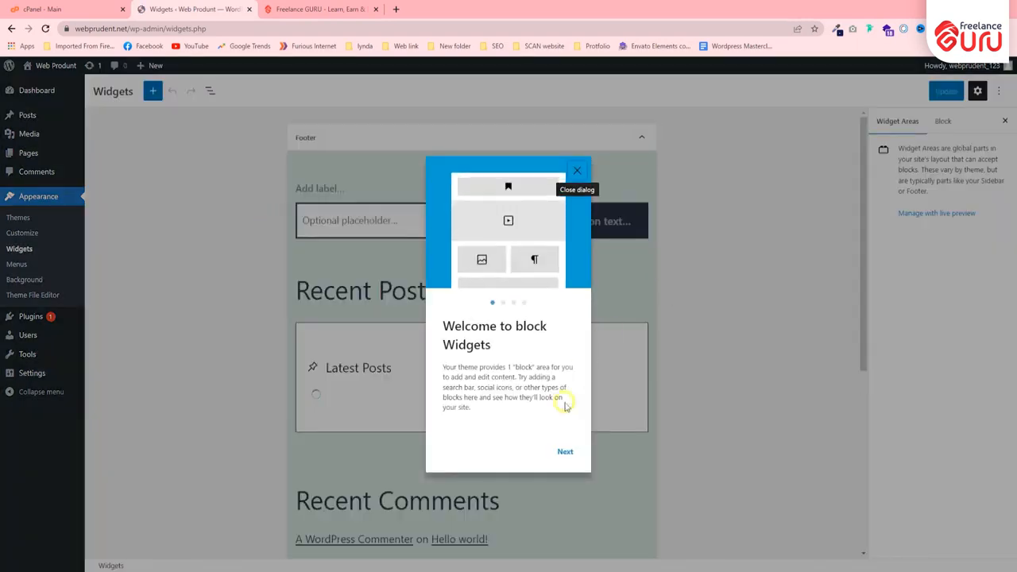
left_click(579, 171)
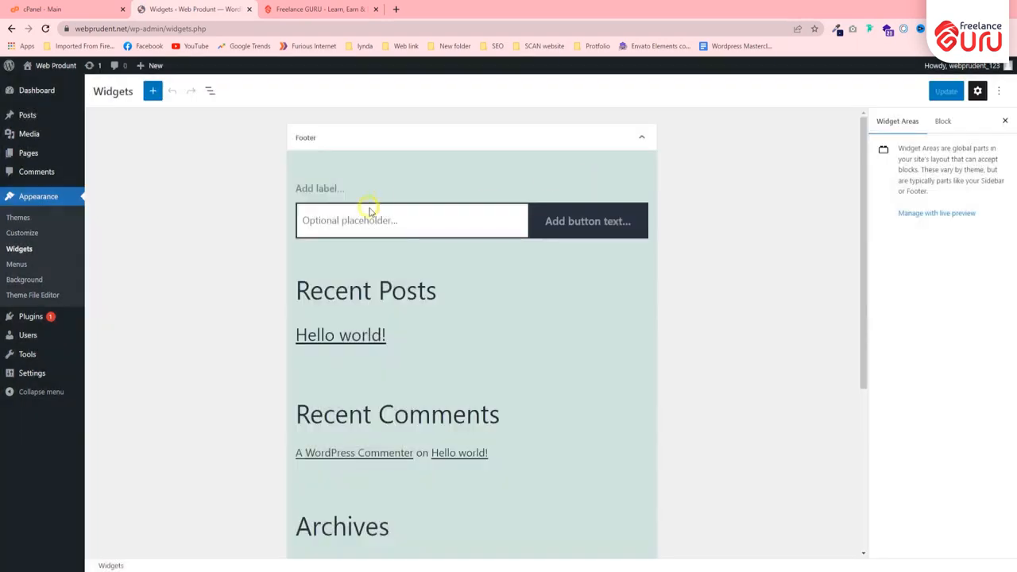
scroll(374, 231, "down", 4)
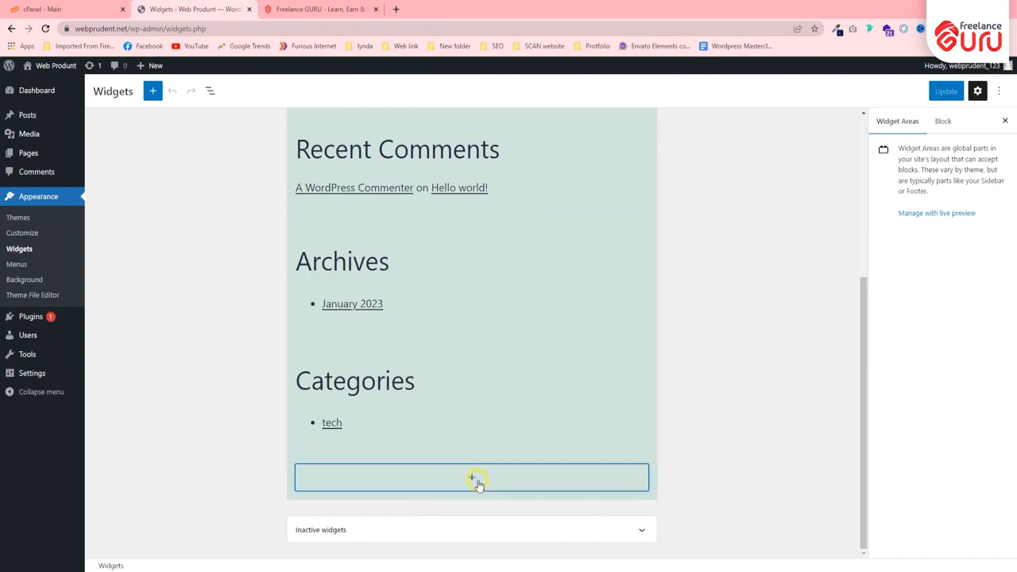
left_click(475, 479)
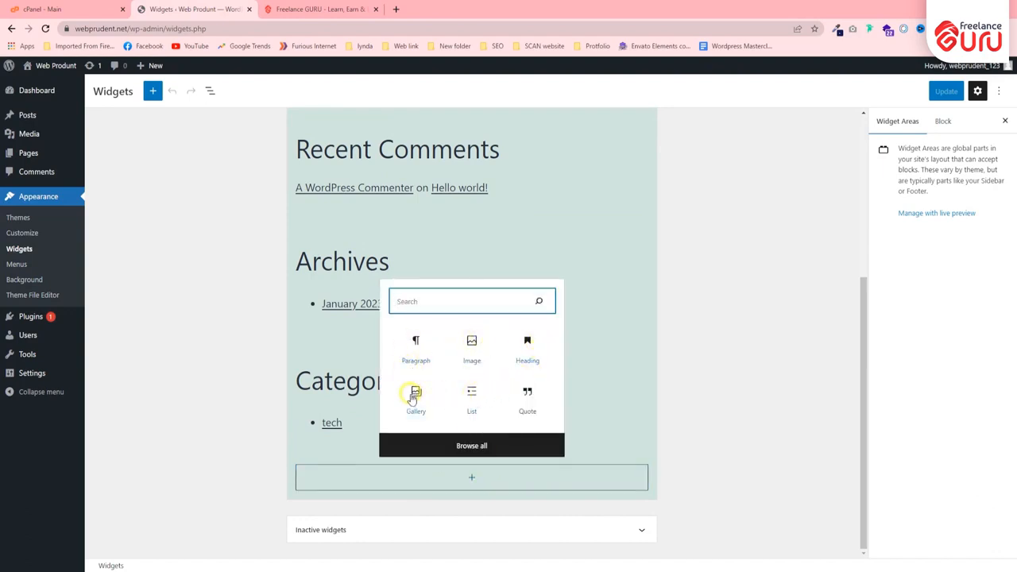
left_click(531, 401)
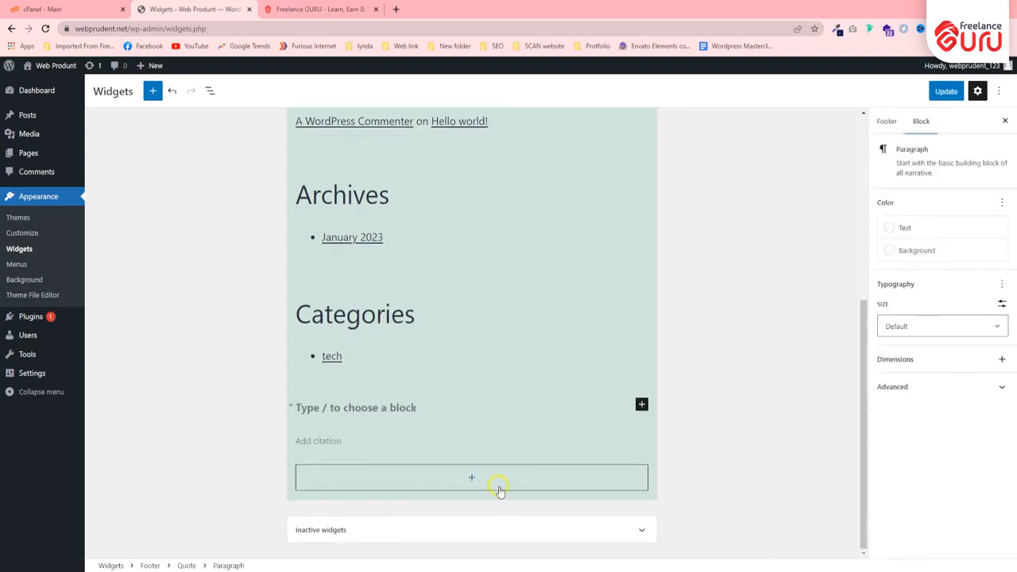
Add a Gallery block to the Inactive widgets area, open its image upload and cancel the file selection.
left_click(420, 520)
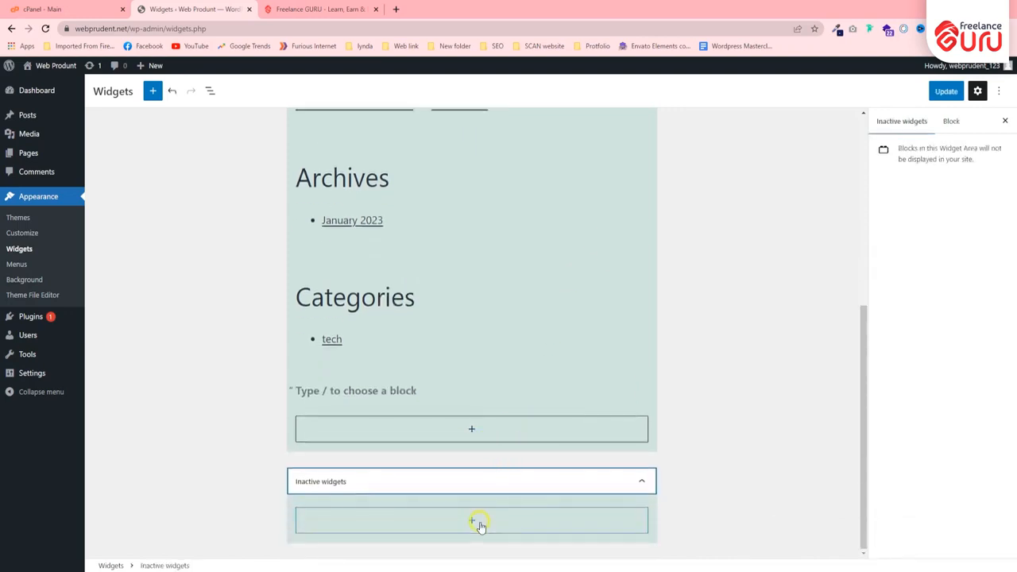
left_click(481, 521)
left_click(472, 439)
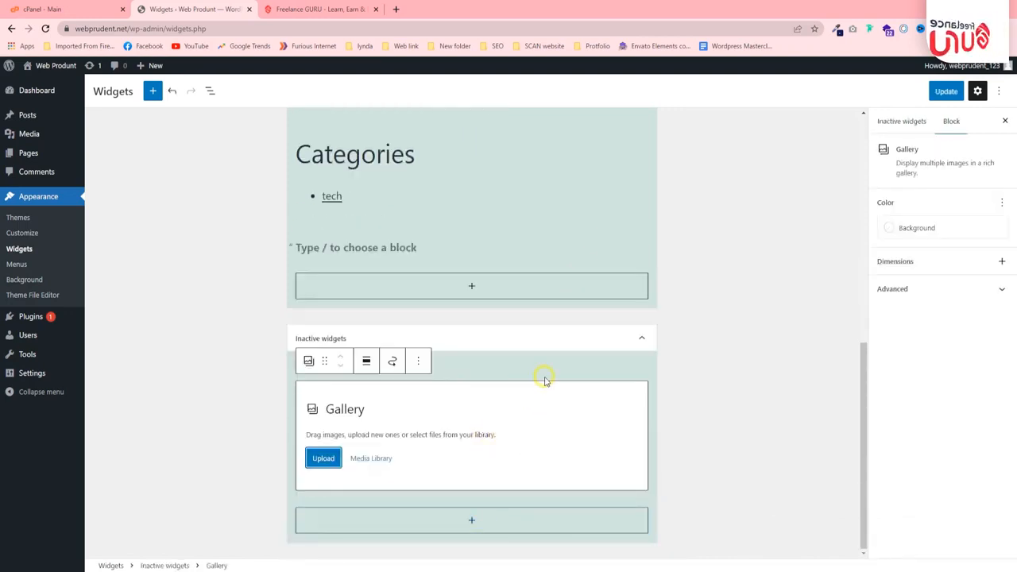
left_click(324, 458)
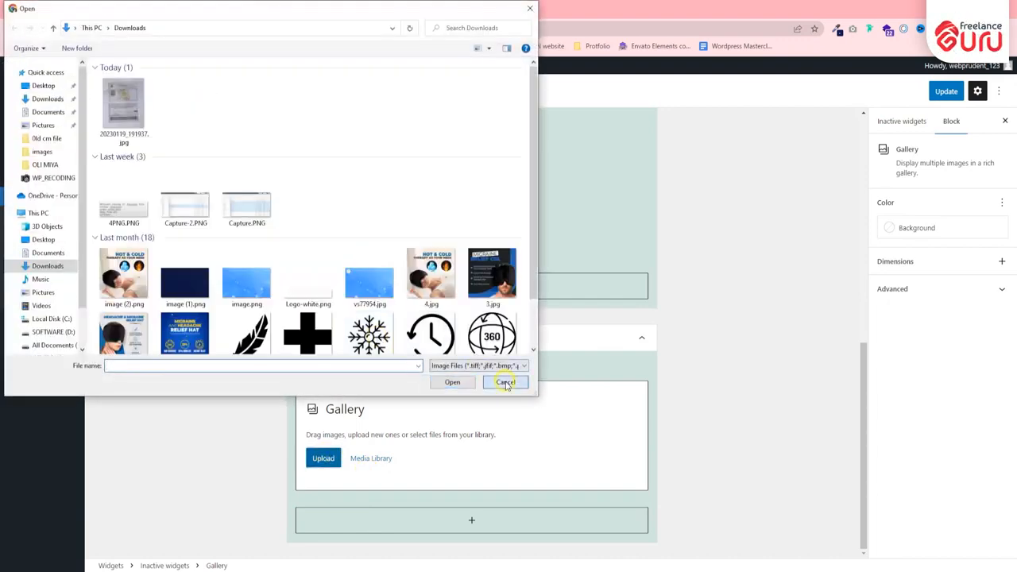
left_click(503, 447)
scroll(106, 276, "up", 1)
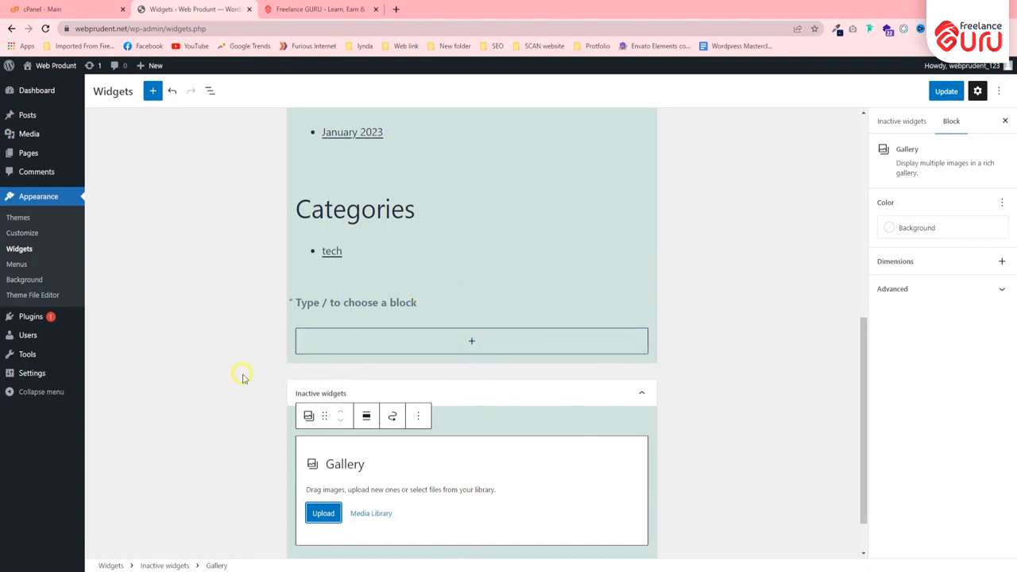
Leave the Widgets editor for the Menus page without saving, and look at the Freelance Guru site's navigation as an example.
left_click(16, 265)
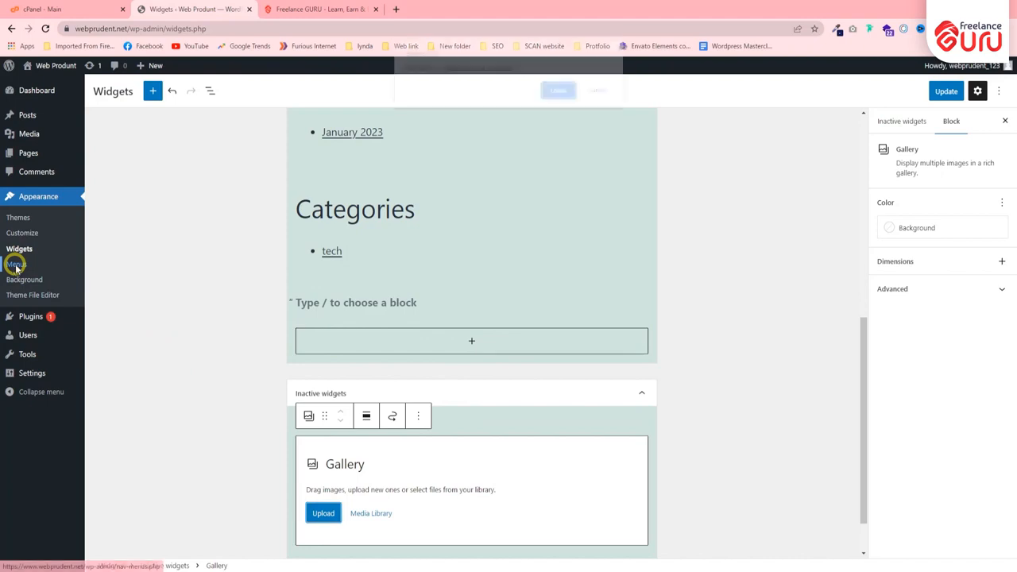
left_click(566, 91)
left_click(318, 9)
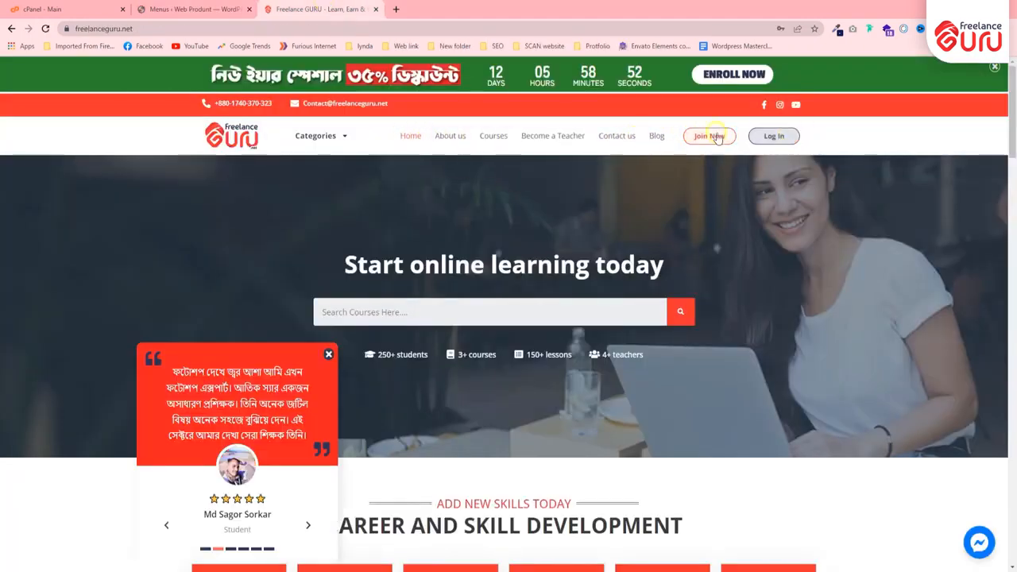
Create a menu named "main-menu" in WordPress with Primary menu as its display location.
left_click(247, 6)
left_click(326, 220)
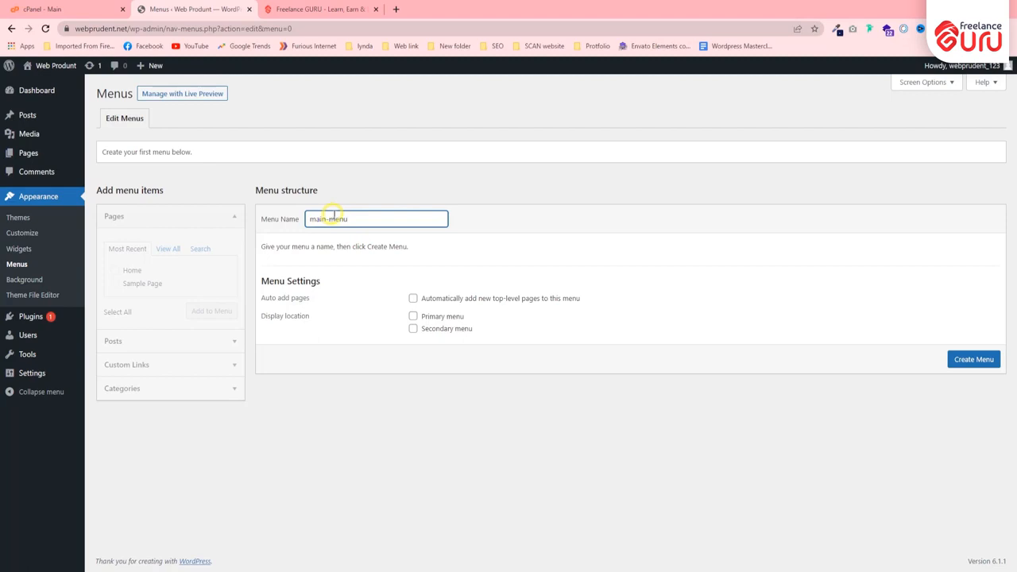
left_click(412, 317)
left_click(986, 360)
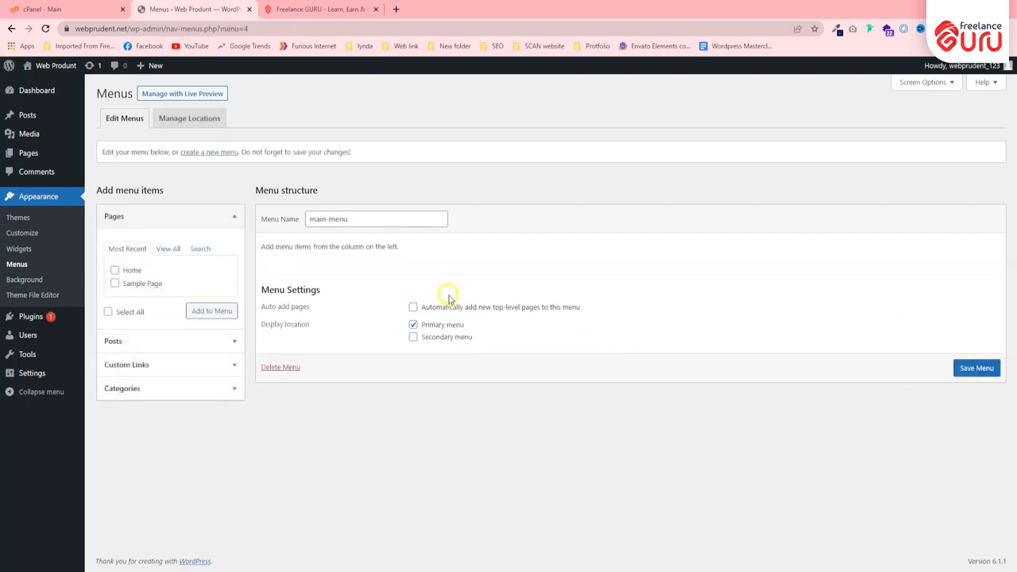
Add the Home and Sample Page pages to main-menu and save the menu.
left_click(135, 271)
left_click(137, 283)
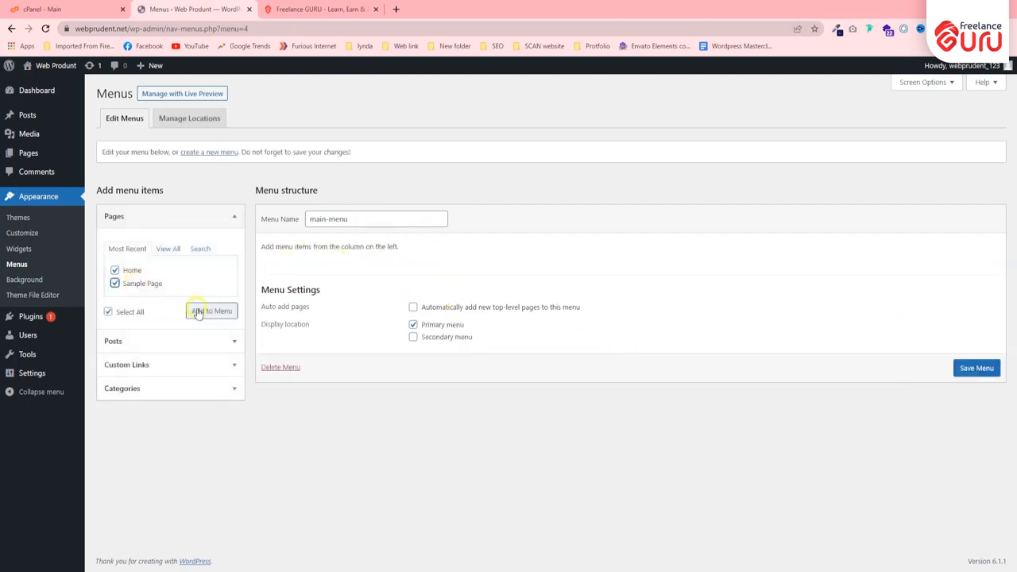
left_click(210, 310)
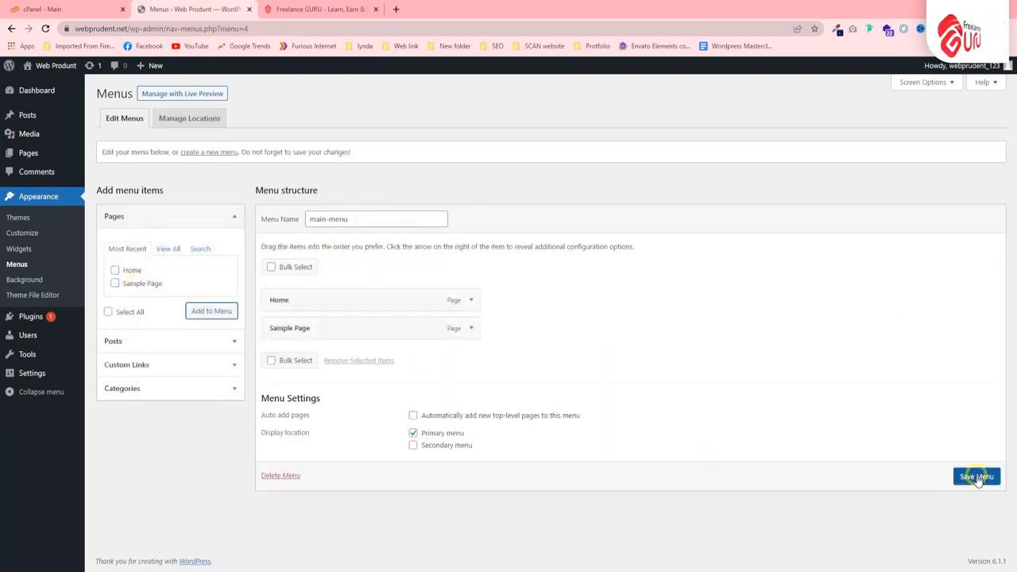
left_click(976, 476)
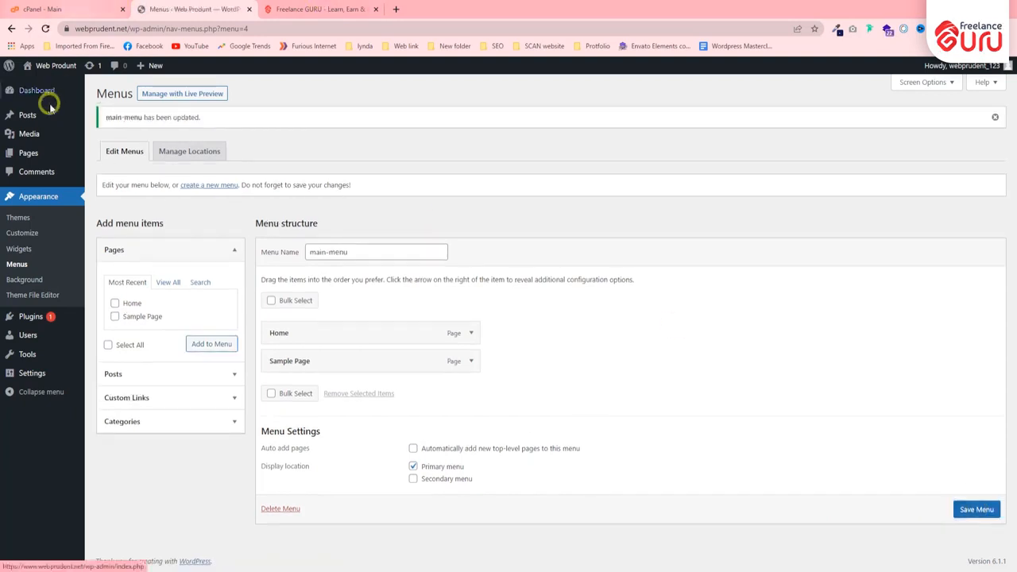
Open the site's front end in a new browser tab and check its header menu.
mouse_move(48, 65)
right_click(54, 82)
left_click(60, 89)
left_click(296, 9)
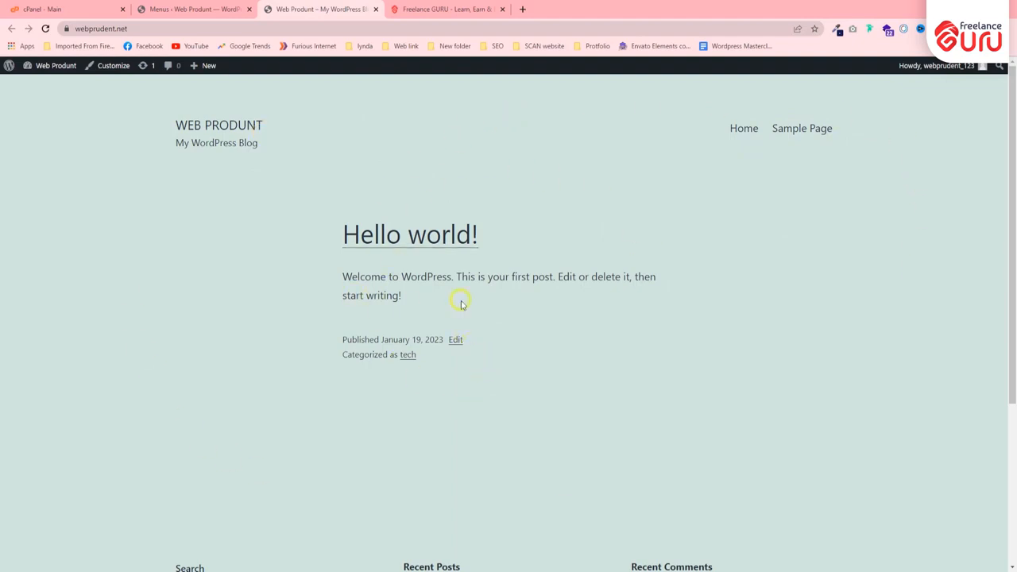
Look over the front page down to its footer widgets, and open the theme's Background Image settings from the admin.
scroll(504, 306, "down", 3)
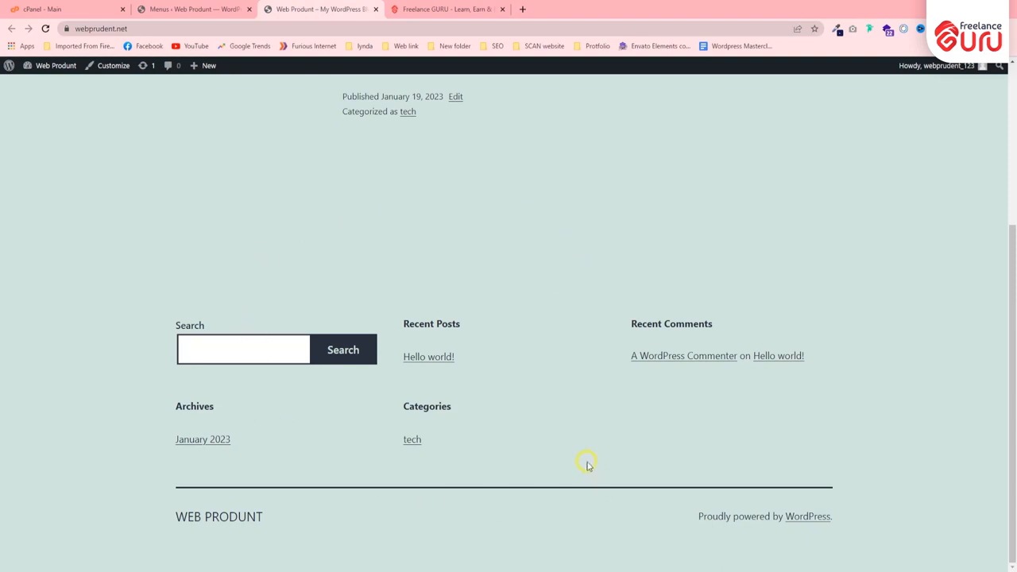
scroll(587, 465, "up", 3)
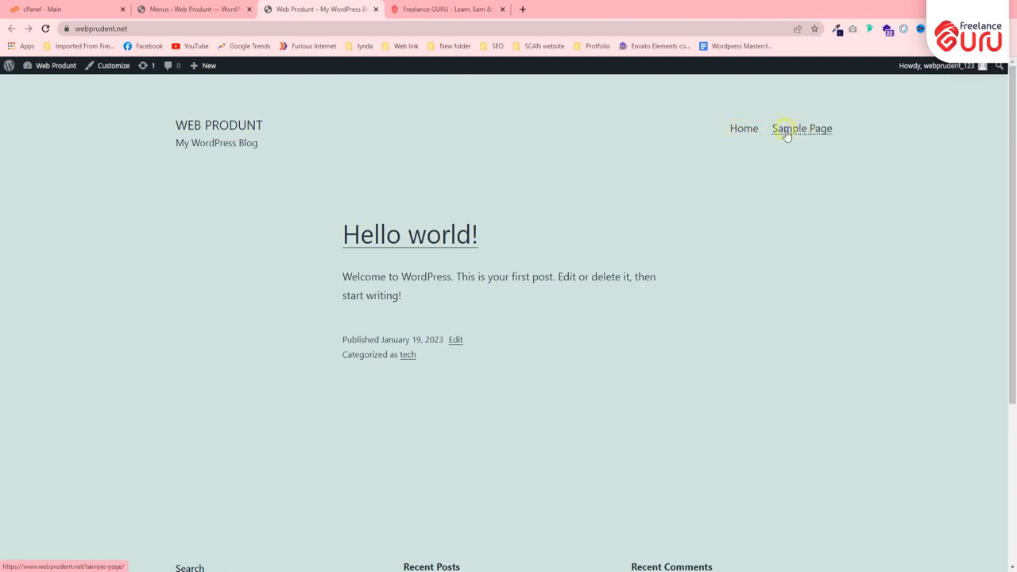
left_click(195, 9)
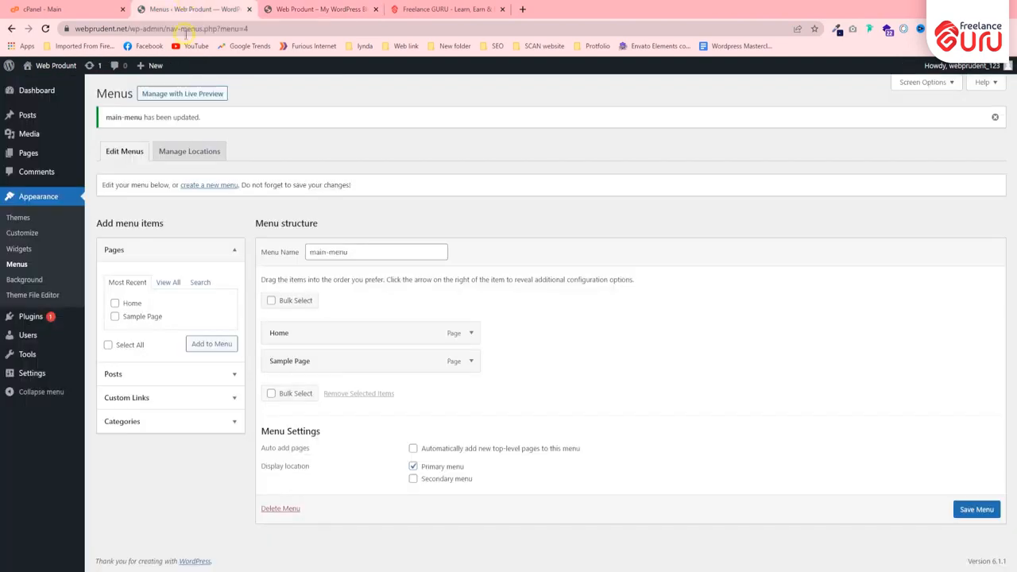
left_click(18, 282)
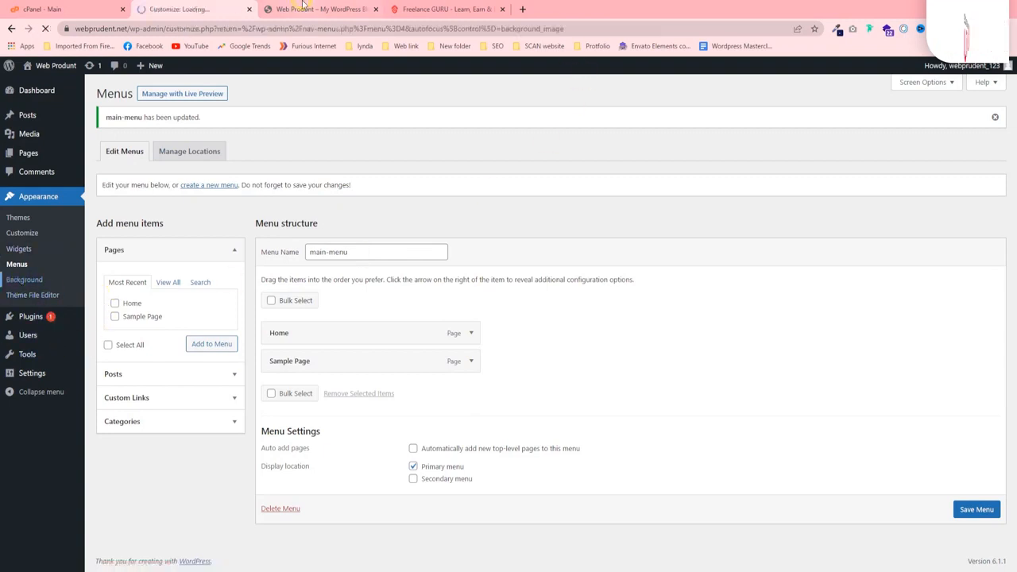
left_click(306, 7)
left_click(187, 6)
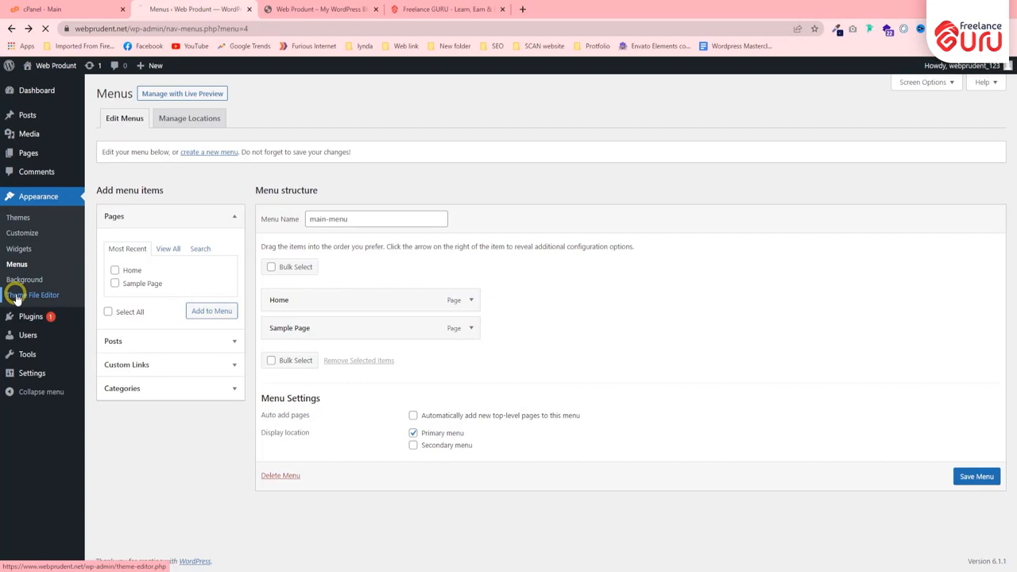
Leave the background settings, open the Theme File Editor and accept the direct-editing warning.
mouse_move(36, 342)
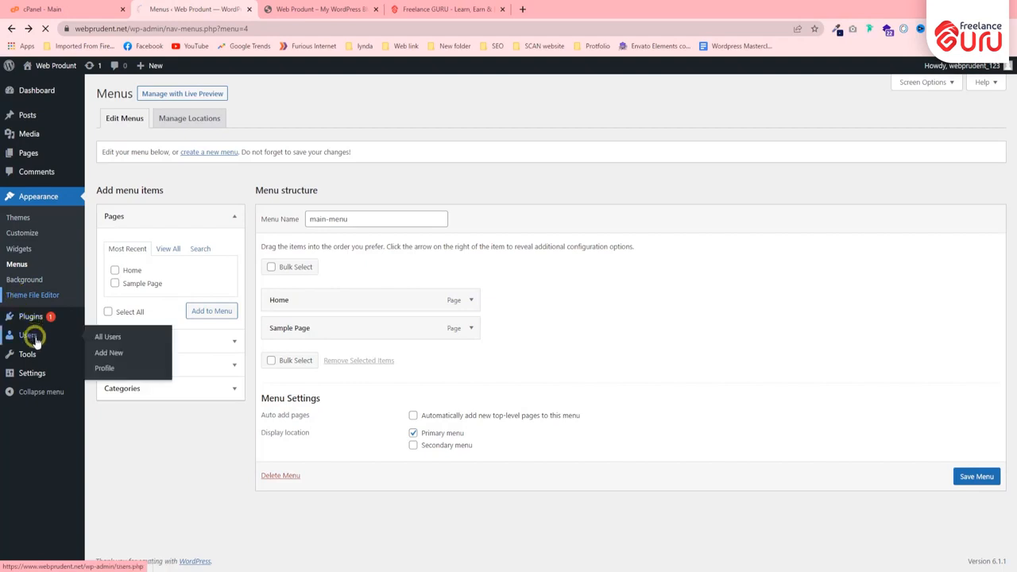
left_click(33, 298)
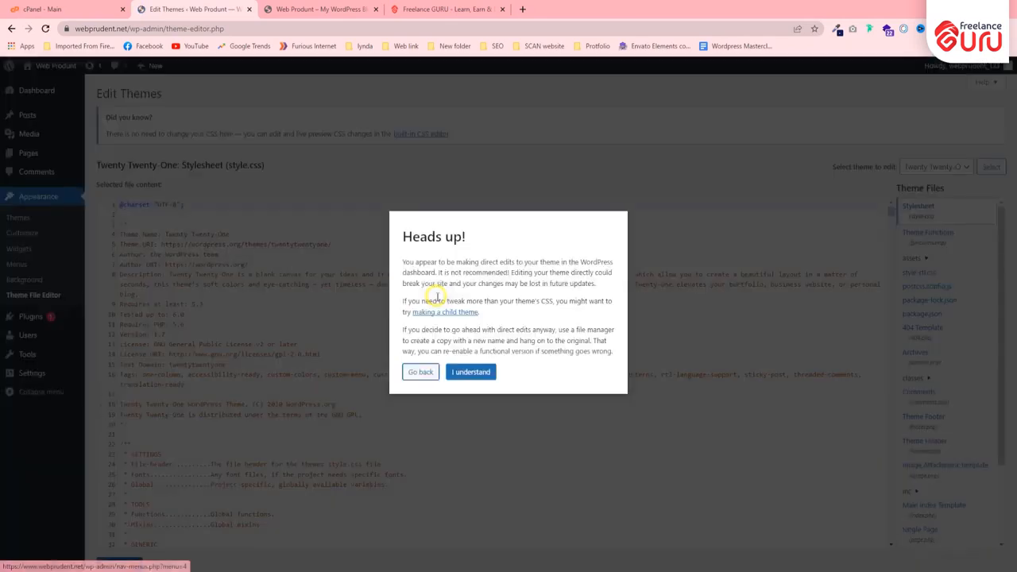
left_click(462, 372)
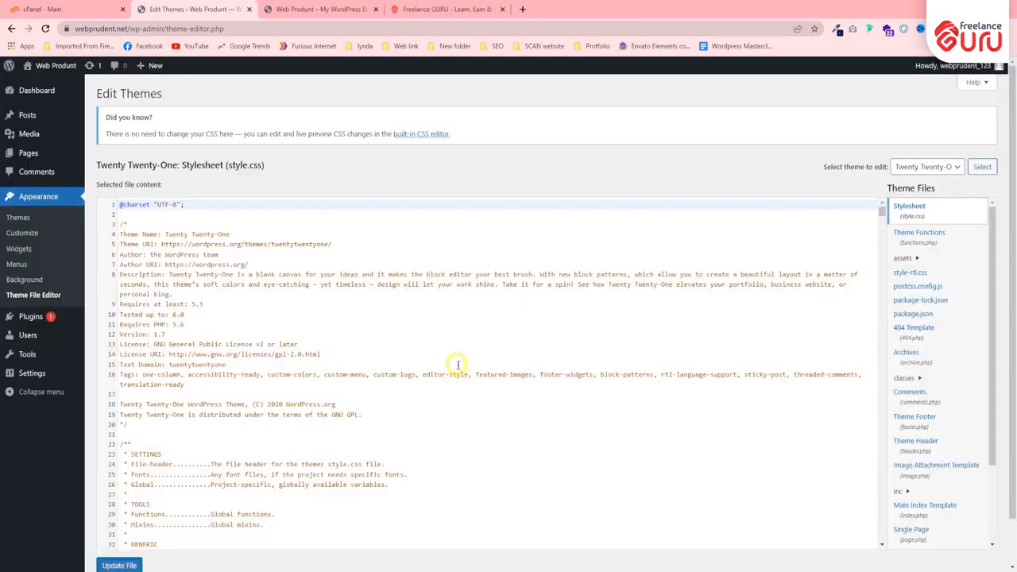
Examine the Twenty Twenty-One stylesheet code and the list of theme files without editing anything.
scroll(225, 274, "down", 15)
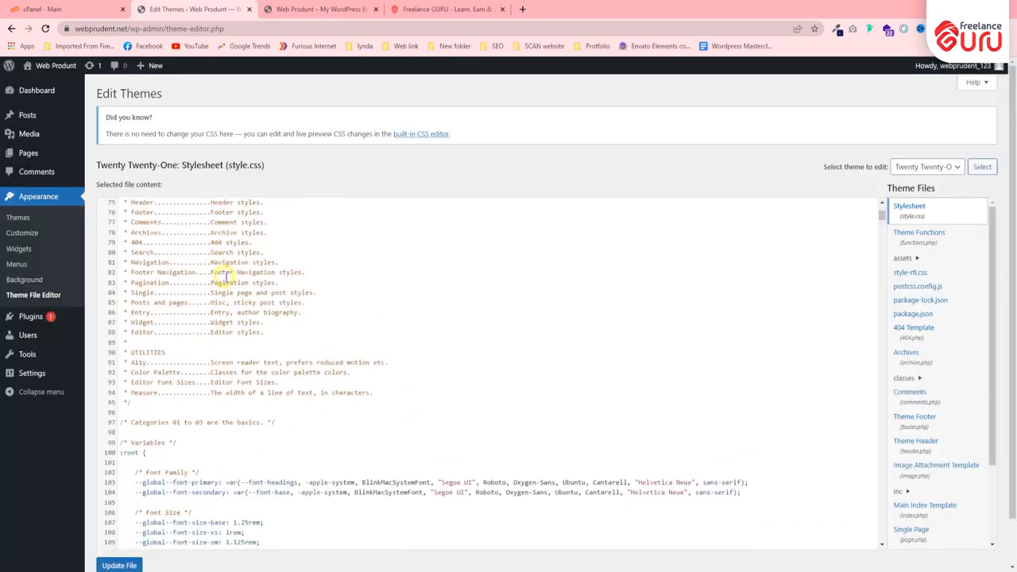
scroll(300, 331, "down", 10)
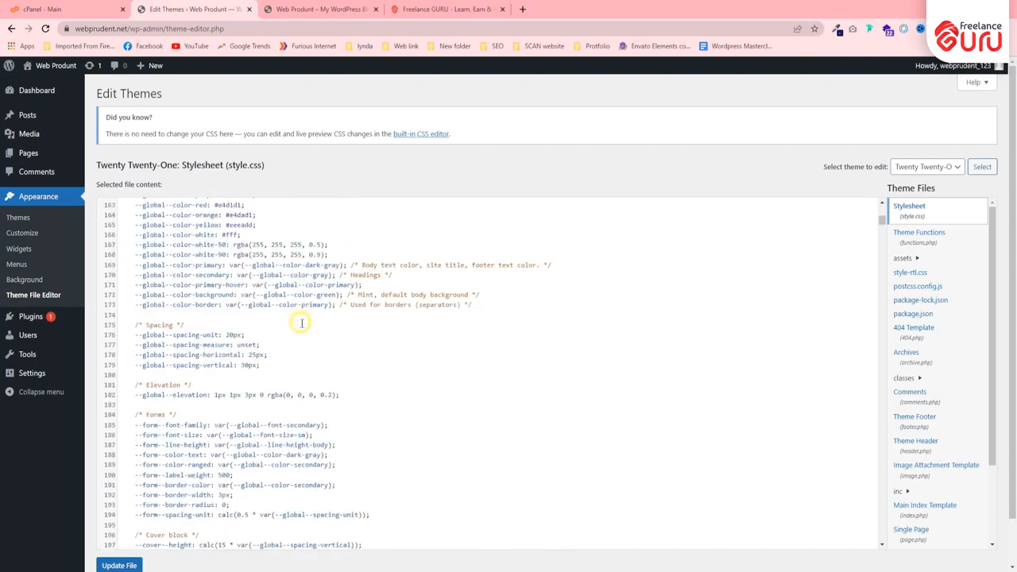
scroll(302, 350, "down", 11)
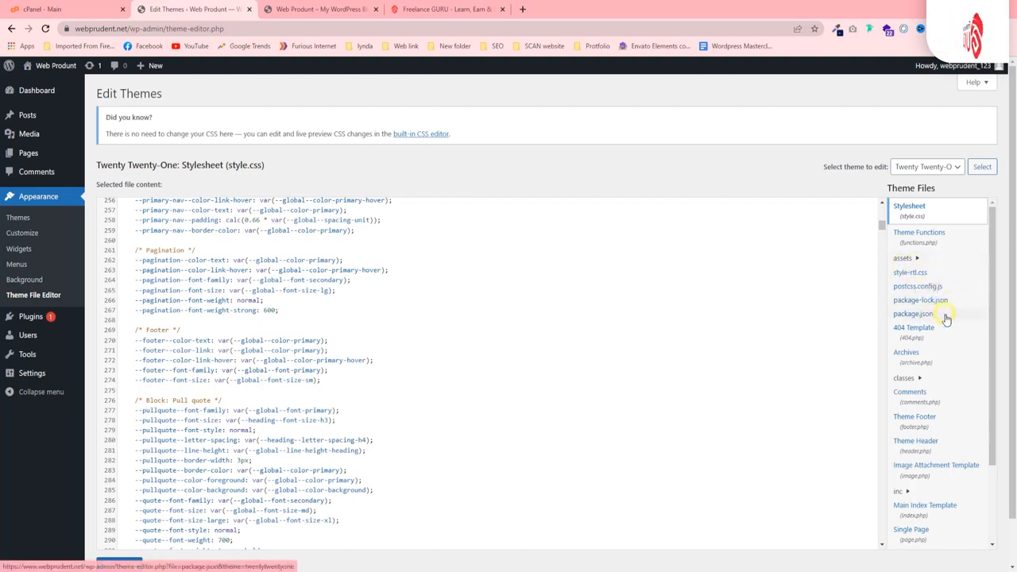
scroll(914, 334, "down", 5)
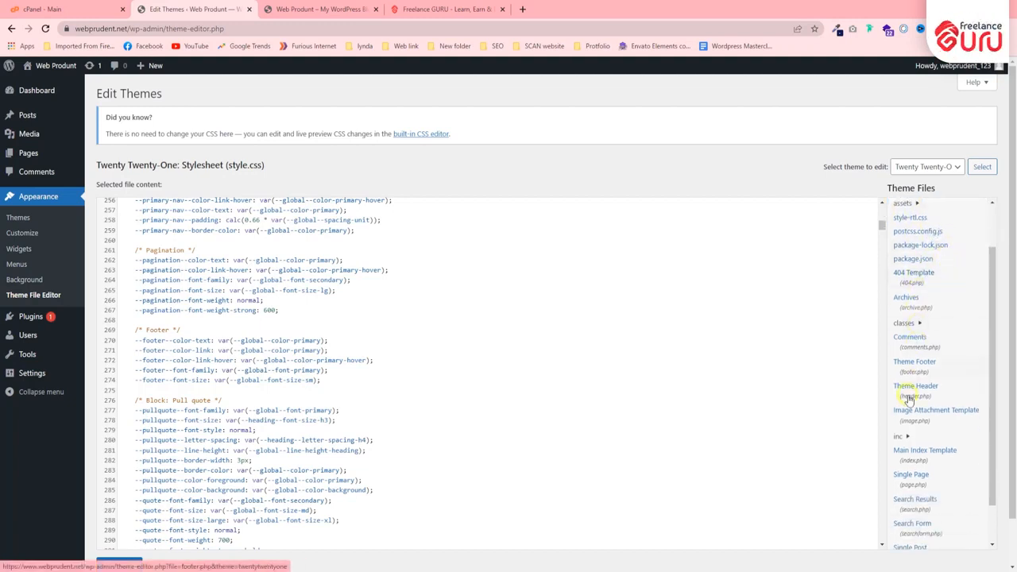
scroll(914, 421, "up", 6)
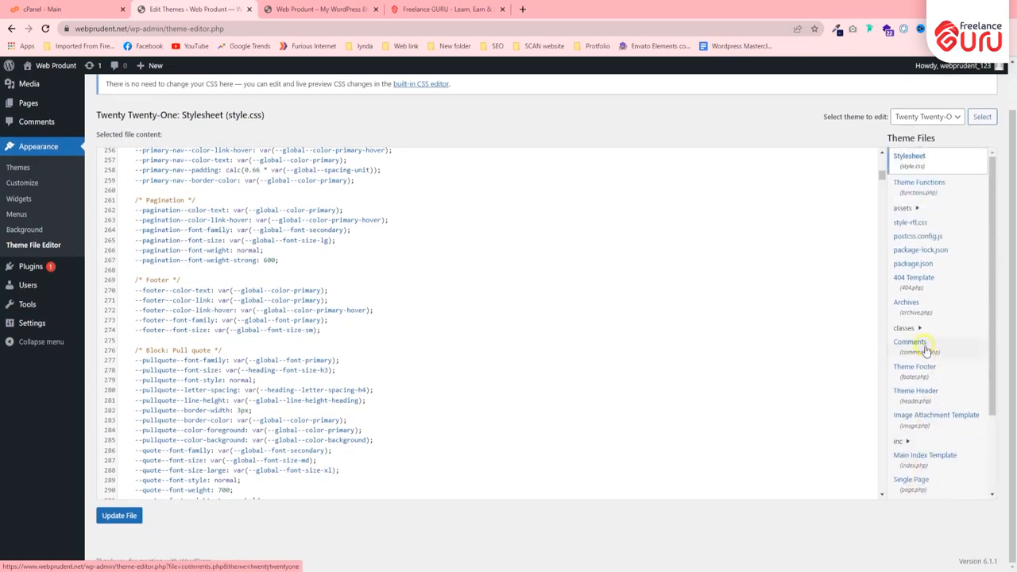
scroll(807, 276, "up", 4)
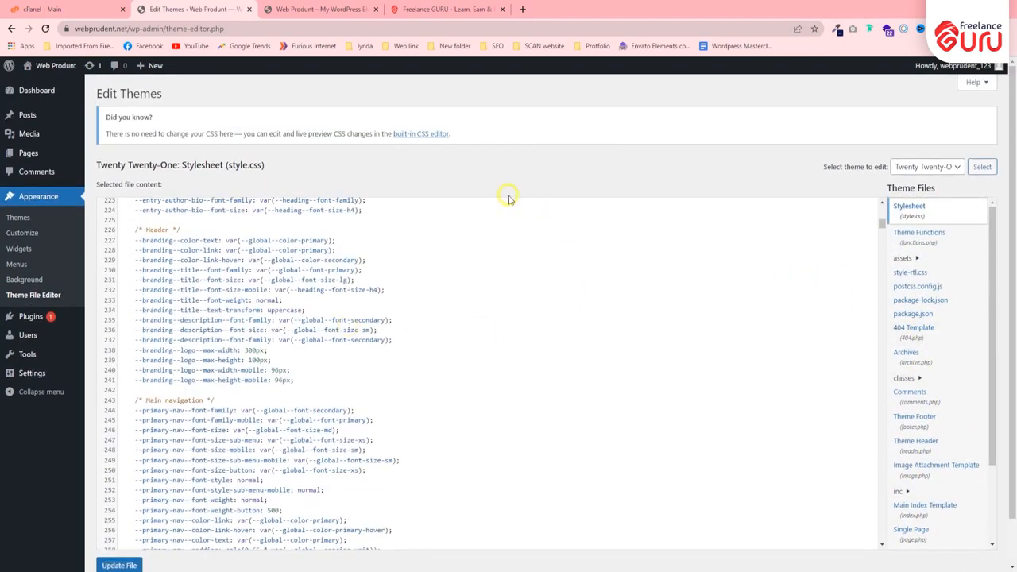
scroll(431, 238, "up", 3)
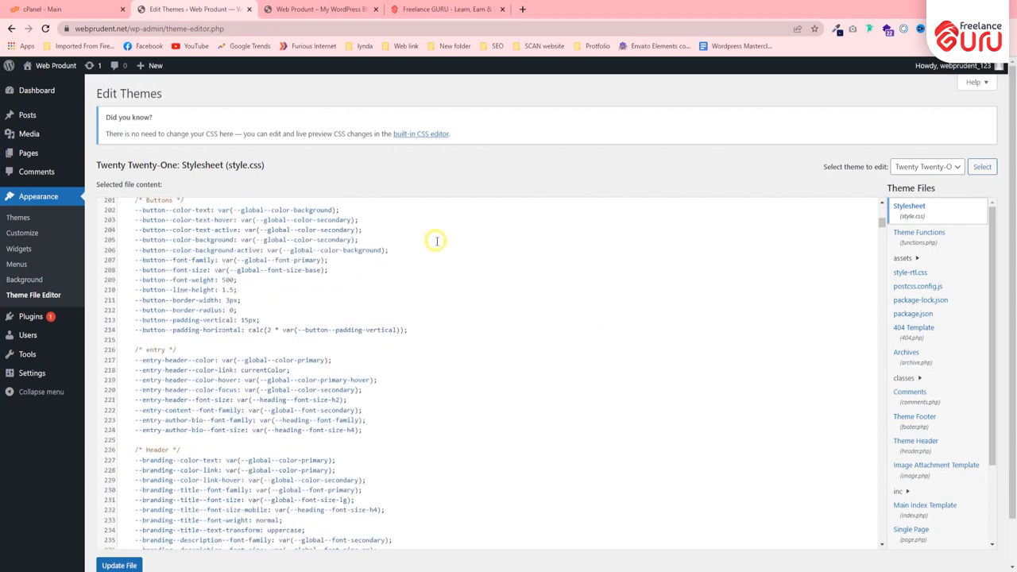
scroll(329, 357, "up", 3)
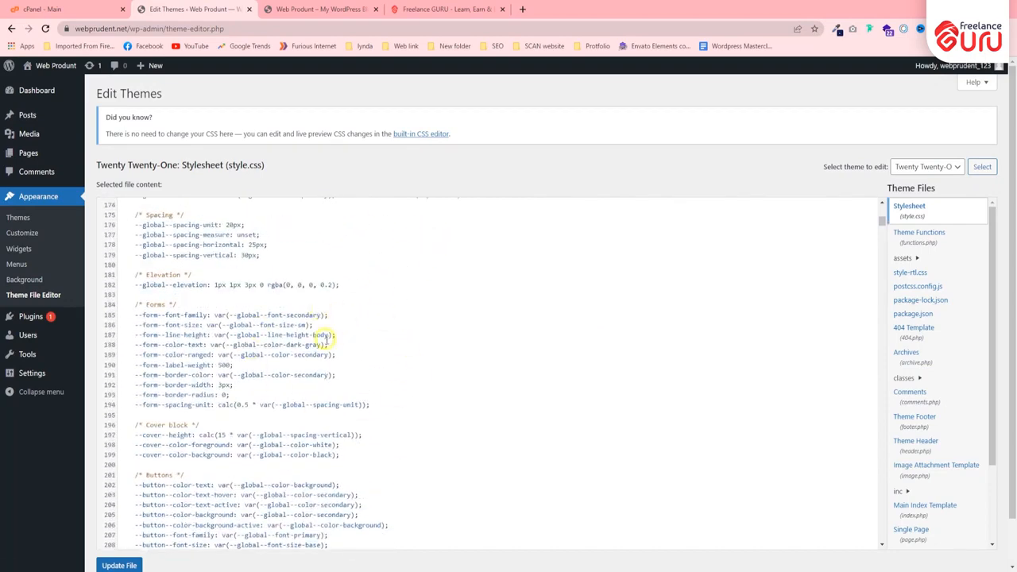
scroll(350, 263, "up", 3)
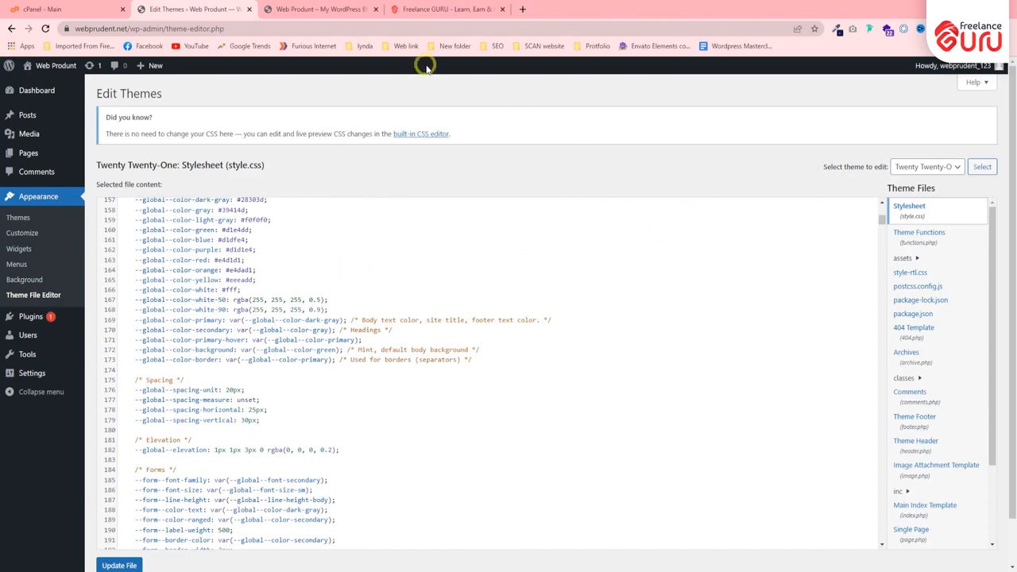
Highlight the --global--color-yellow line in style.css as an example of a style variable, and clear the selection.
key("ctrl+Tab")
key("ctrl+shift+Tab")
left_click(138, 279)
mouse_move(133, 280)
left_mouse_down()
mouse_move(277, 281)
mouse_move(131, 279)
left_mouse_up()
left_click(276, 278)
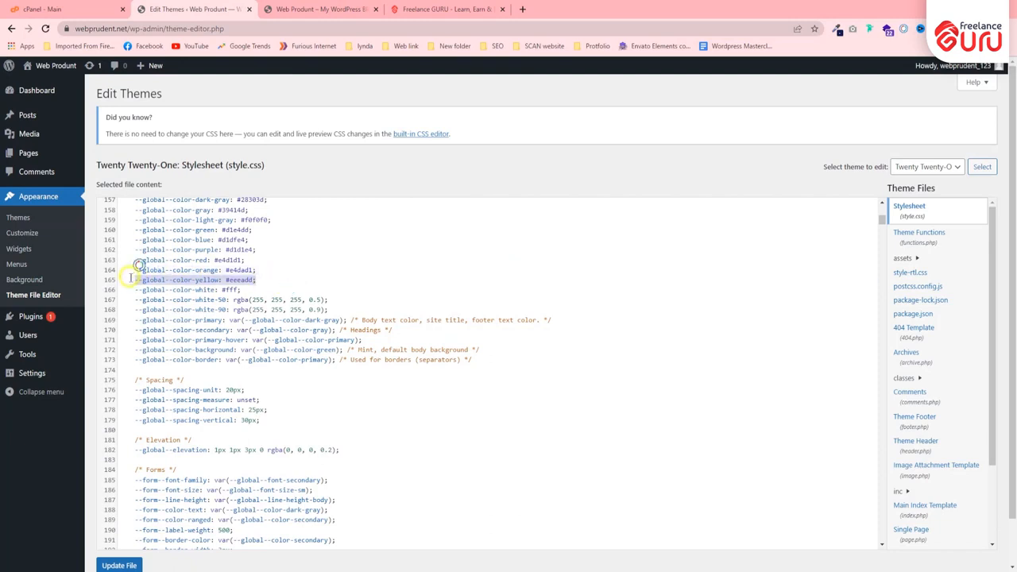
left_click(302, 249)
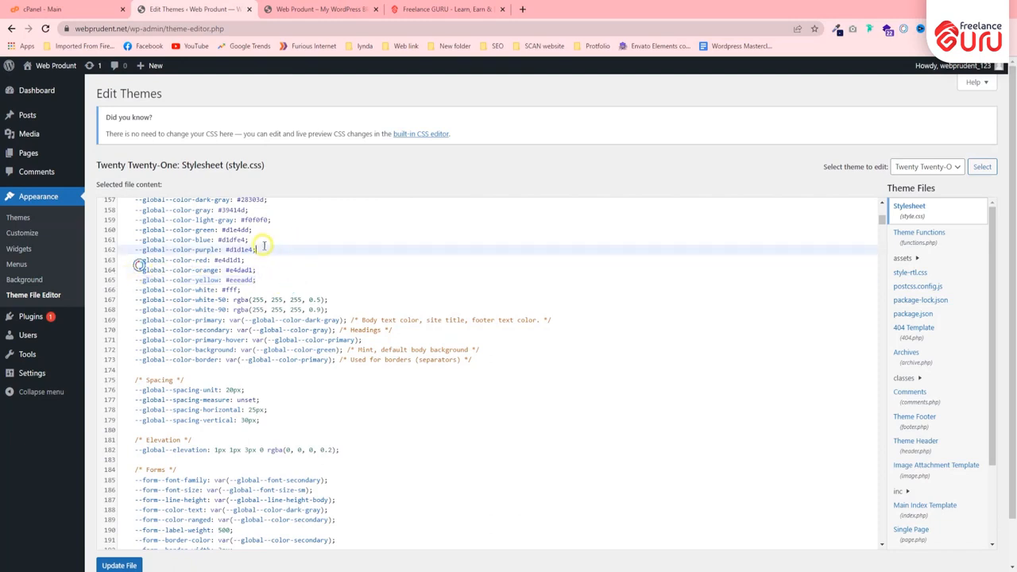
Open the Installed Plugins page, and look through the Freelance Guru home page as an example, closing its testimonial popup.
left_click(32, 321)
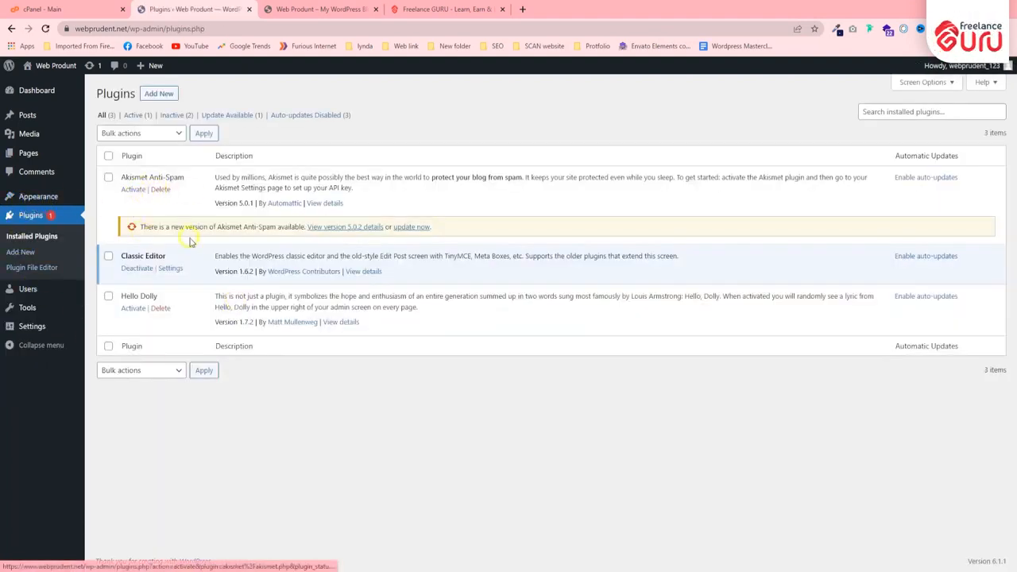
left_click(280, 10)
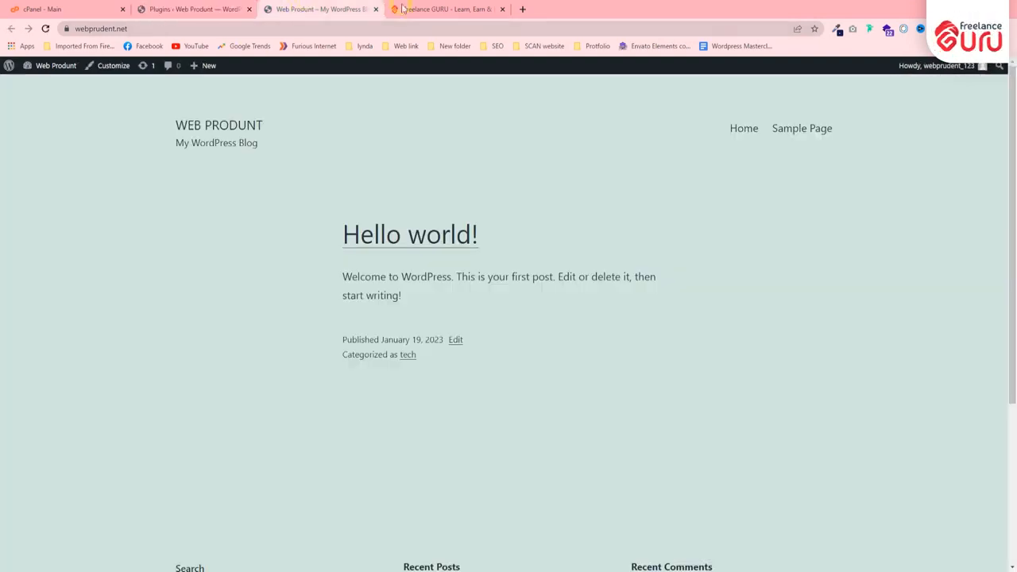
left_click(445, 8)
scroll(433, 262, "down", 4)
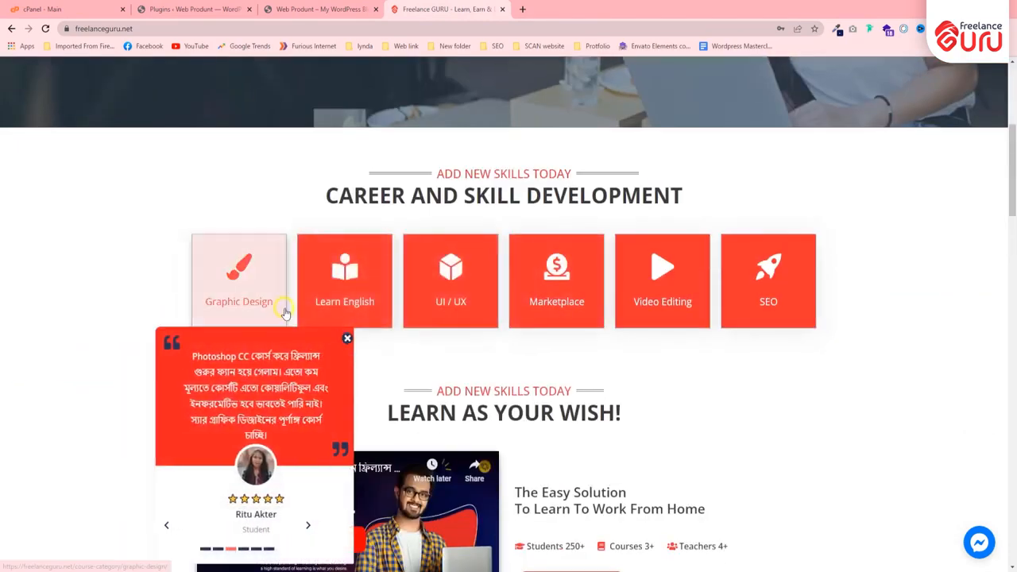
left_click(327, 340)
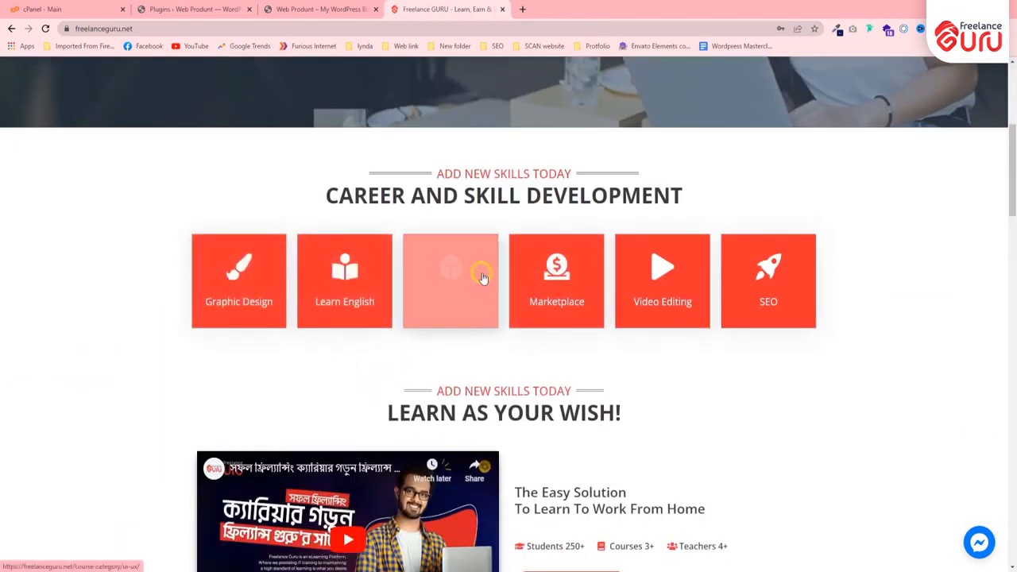
scroll(480, 273, "down", 4)
scroll(504, 277, "down", 5)
scroll(479, 300, "down", 9)
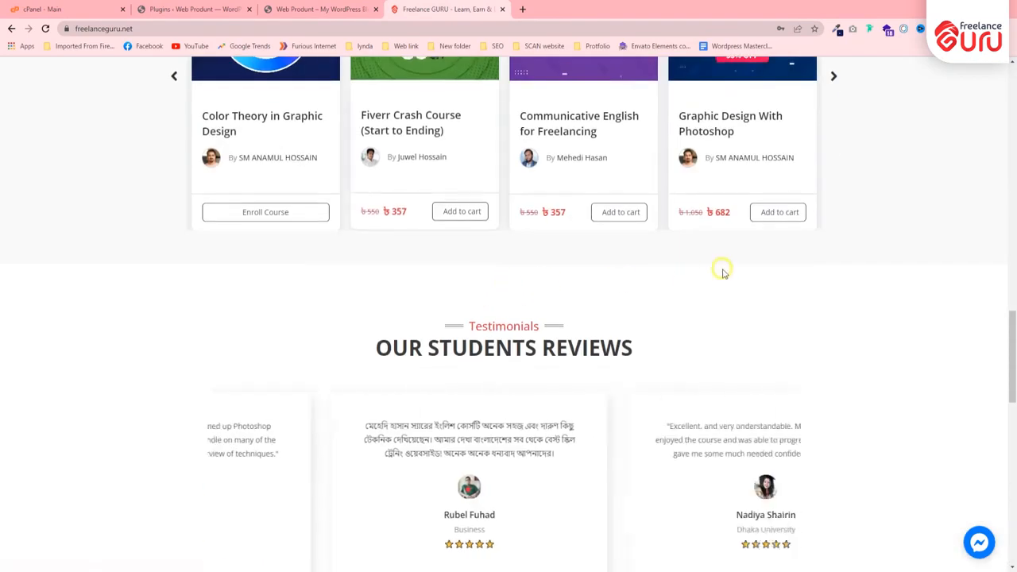
left_click(297, 5)
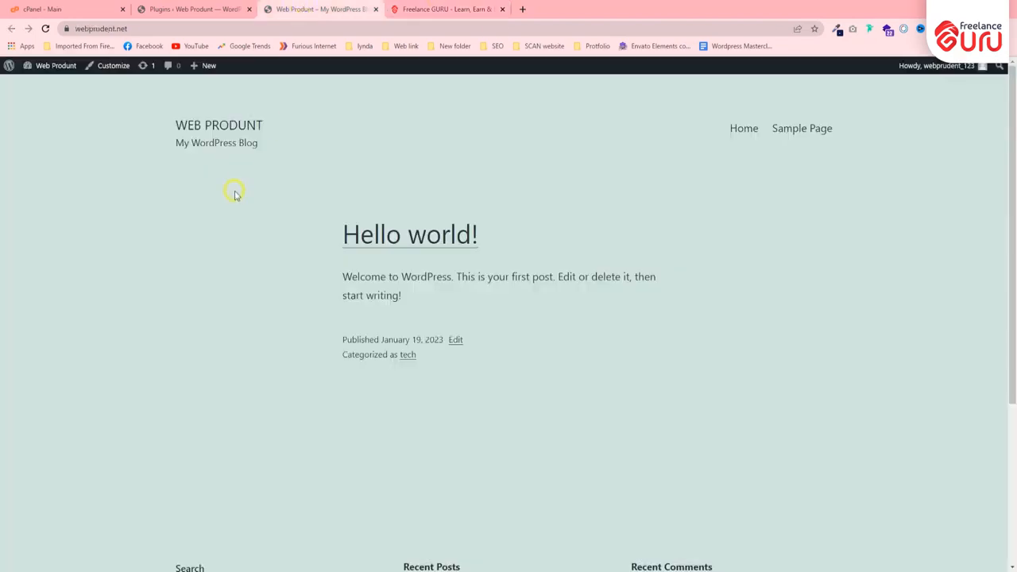
Return to the Plugins page and open the .zip upload form for adding a new plugin.
left_click(153, 5)
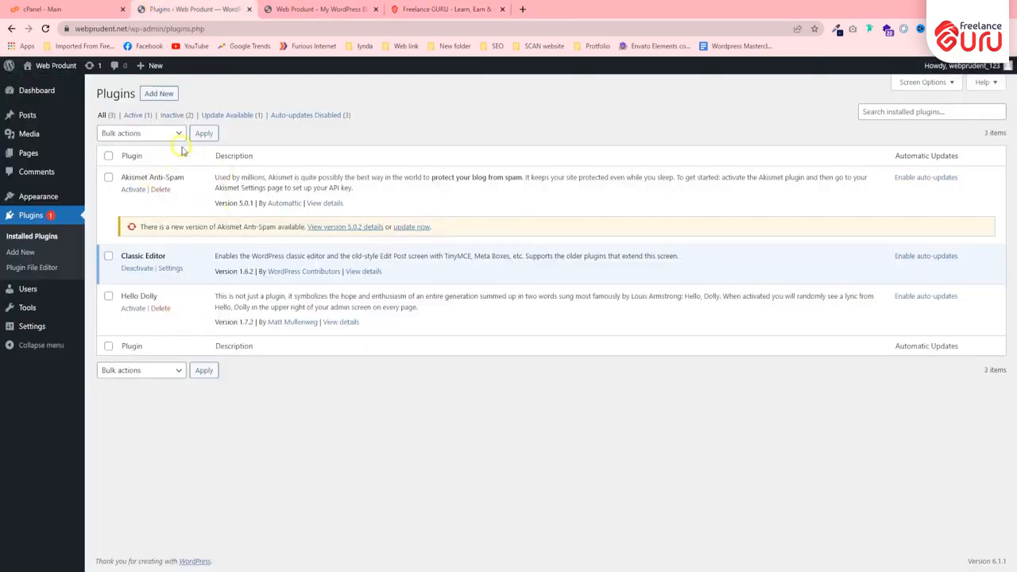
left_click(159, 93)
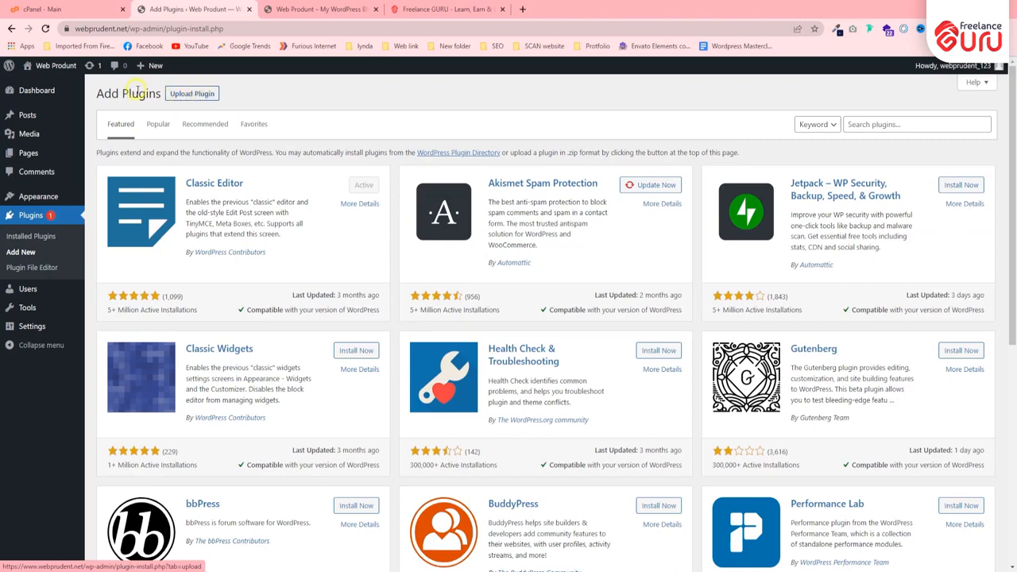
left_click(206, 96)
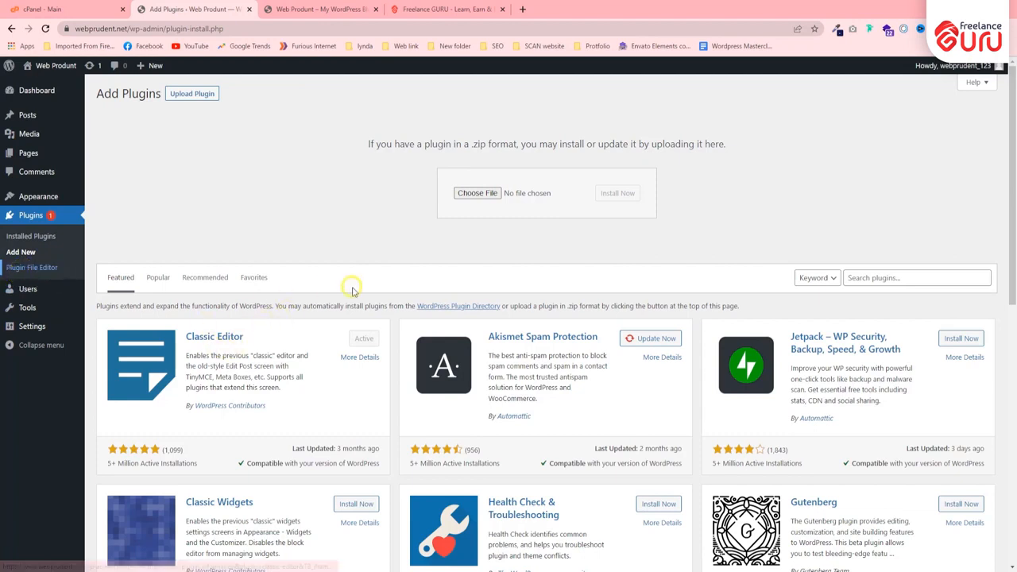
View the list of all users, and go on to the Site Health page among the tools.
left_click(28, 291)
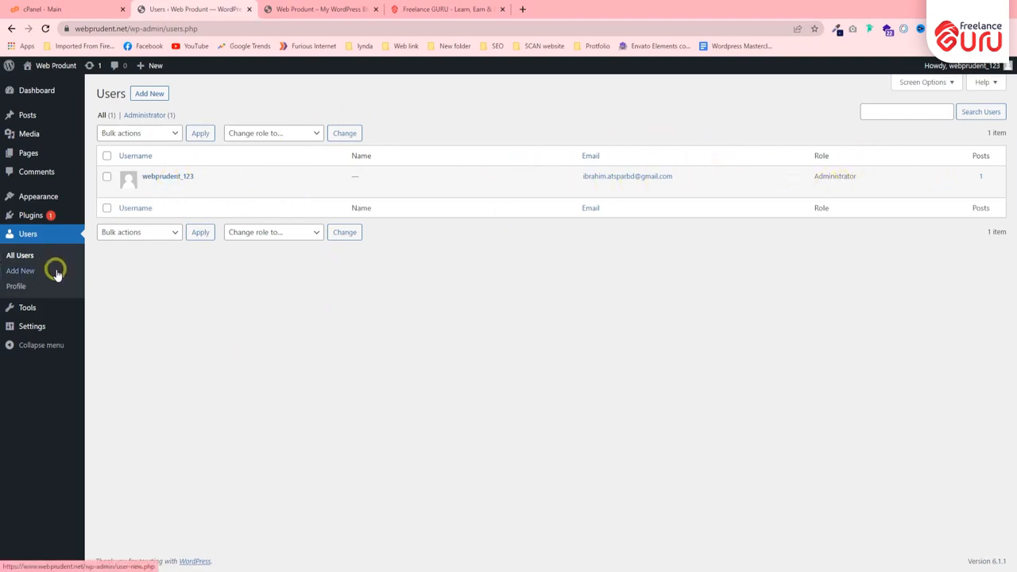
mouse_move(37, 203)
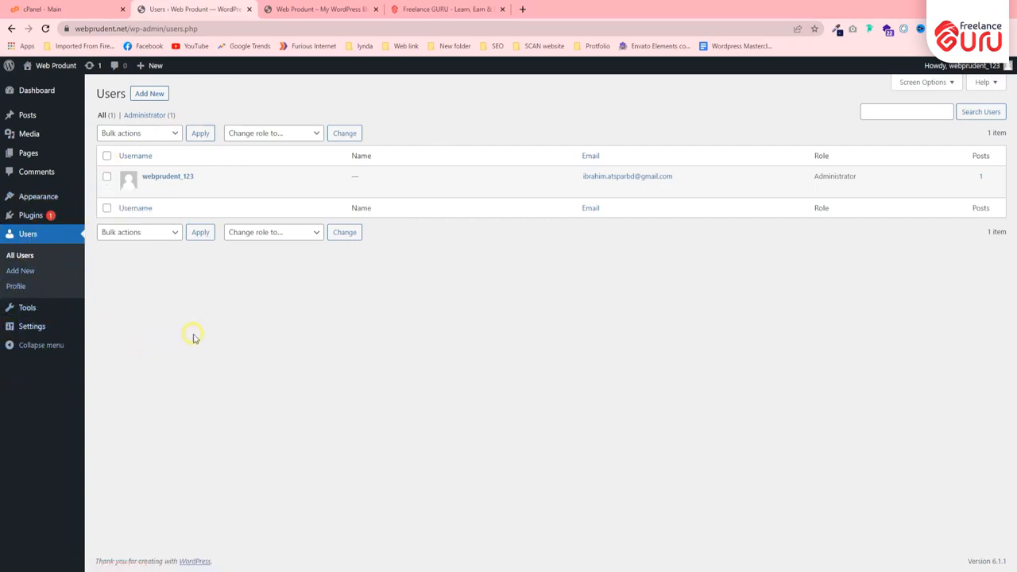
left_click(19, 307)
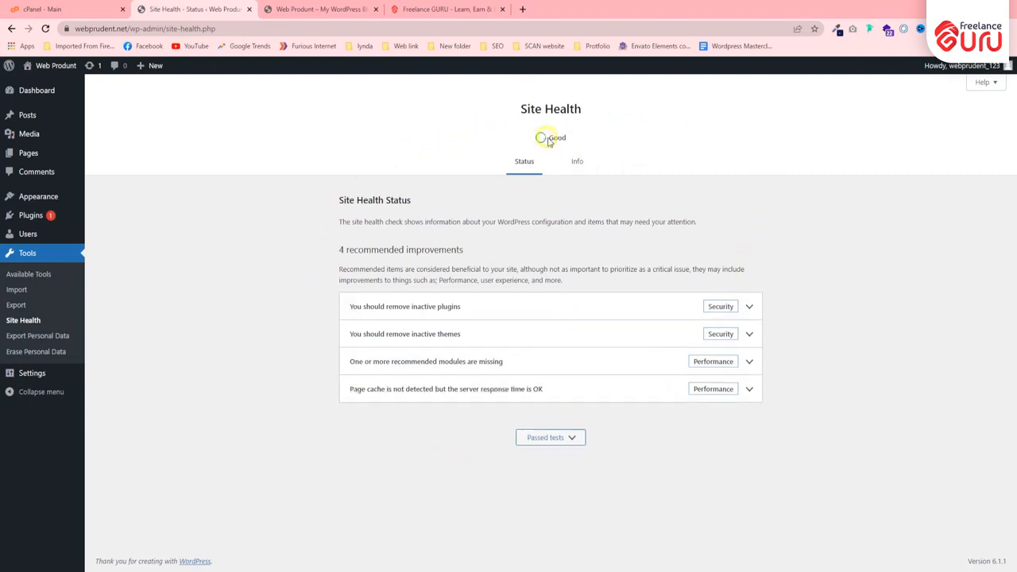
Highlight the overall Site Health status, and read the details of the recommendation about removing inactive plugins.
left_click_drag(548, 141, 624, 142)
left_click(624, 141)
left_click(538, 309)
scroll(546, 297, "down", 2)
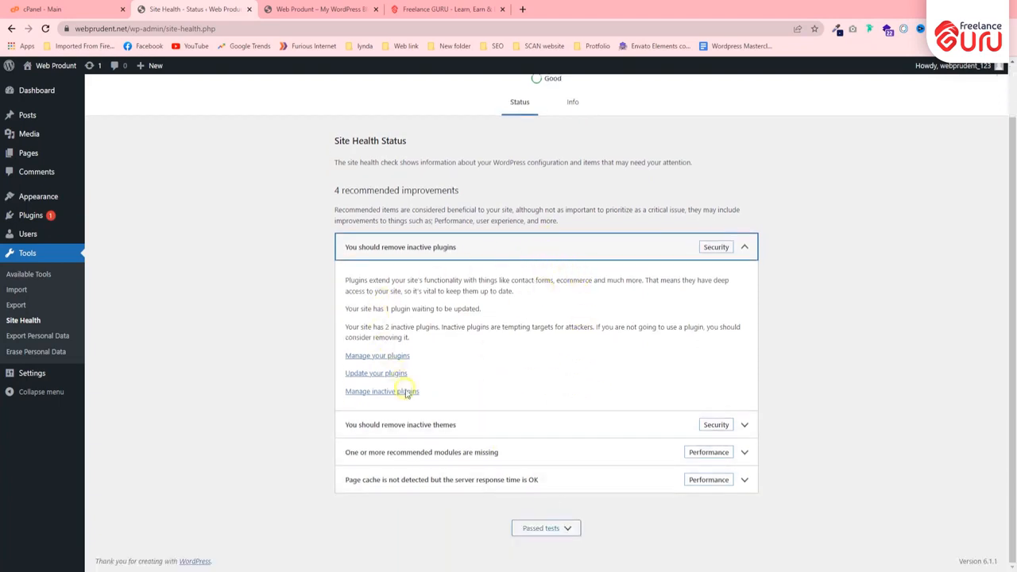
left_click(559, 248)
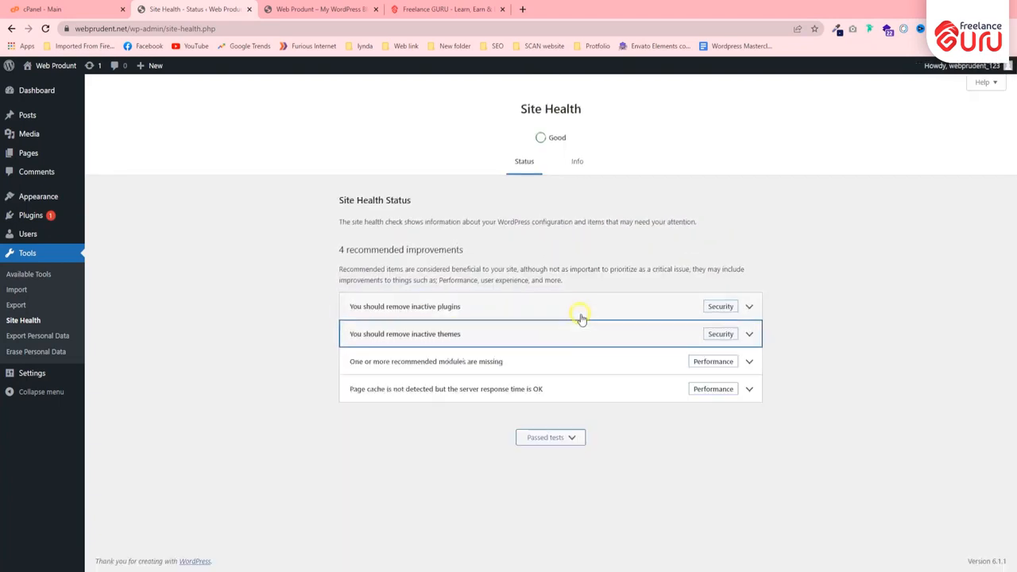
Check the missing-modules recommendation and read the details of the page cache recommendation.
left_click(603, 364)
left_click(596, 365)
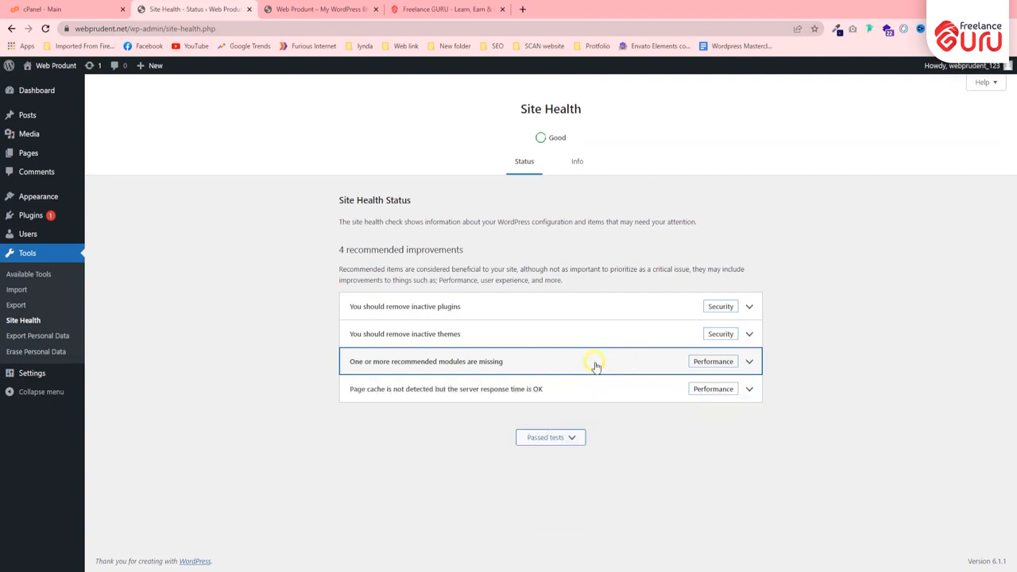
left_click(592, 394)
scroll(481, 407, "down", 1)
scroll(482, 406, "down", 1)
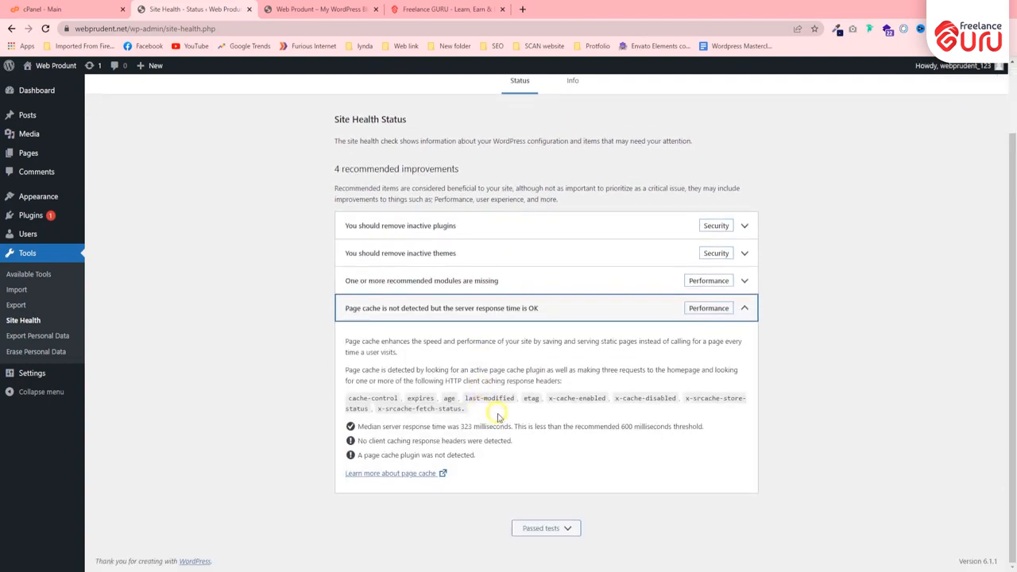
Open the Site Health information view and read the details of the inactive themes and active plugins.
left_click(575, 319)
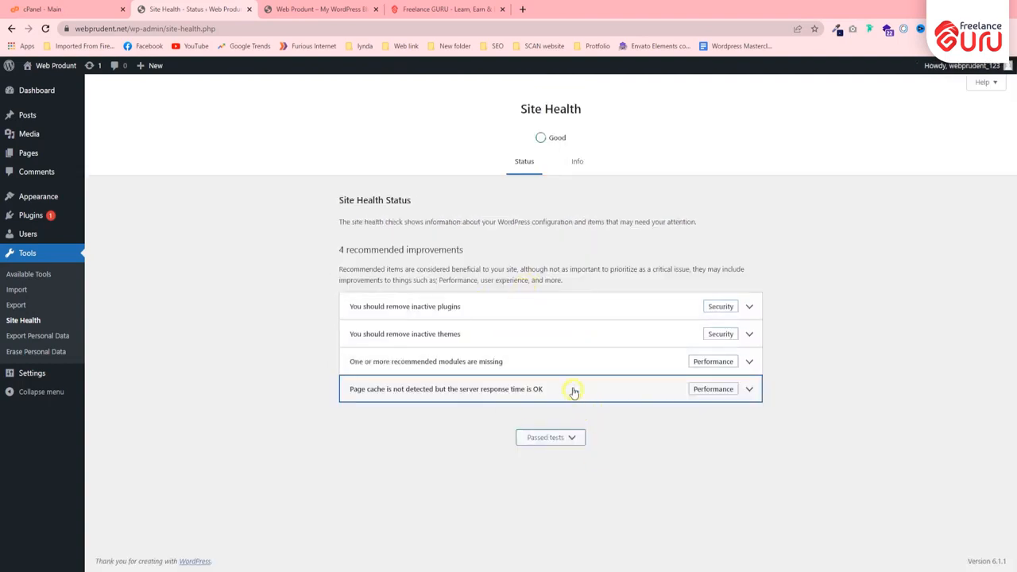
left_click(578, 162)
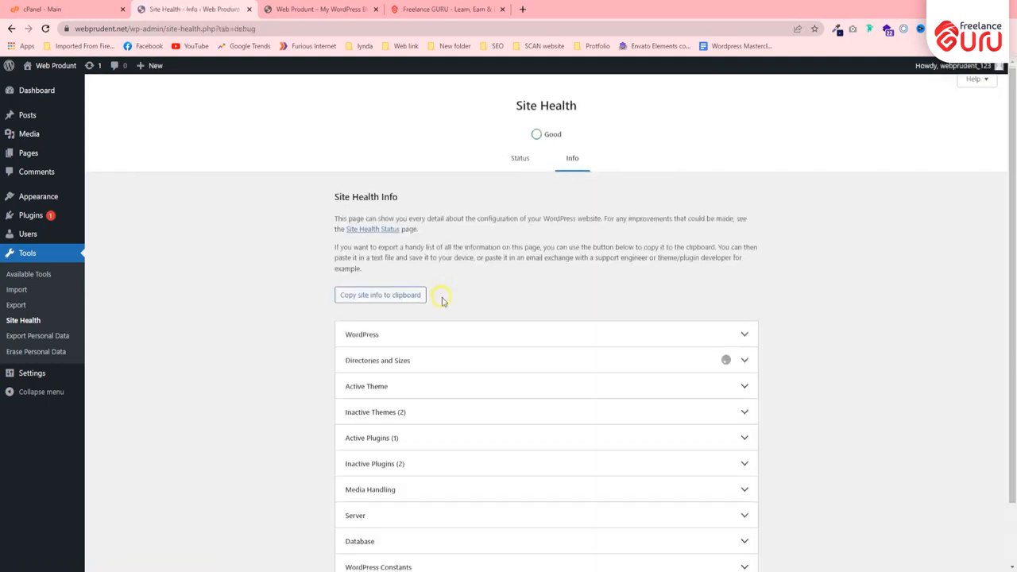
scroll(531, 313, "down", 1)
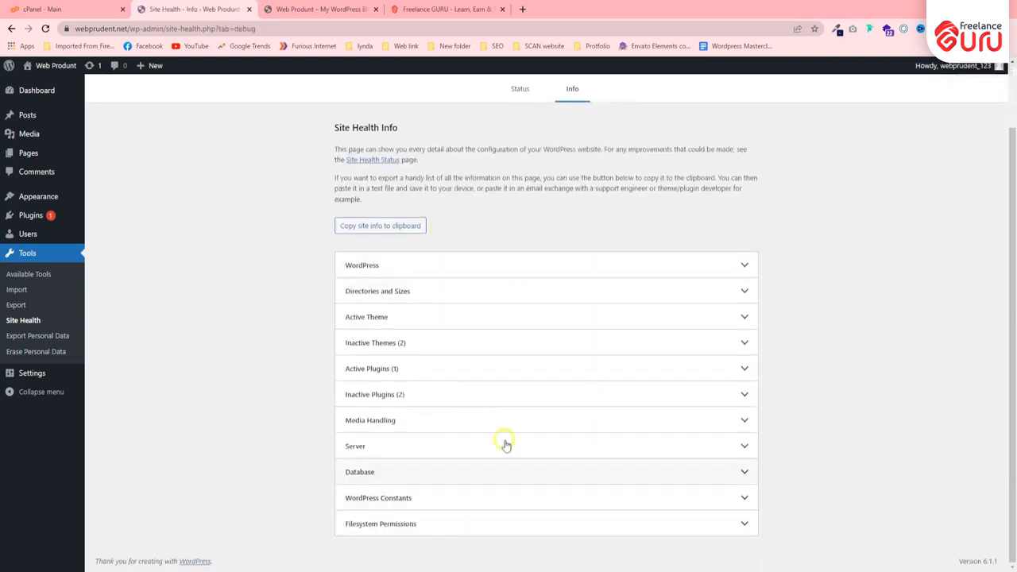
left_click(444, 346)
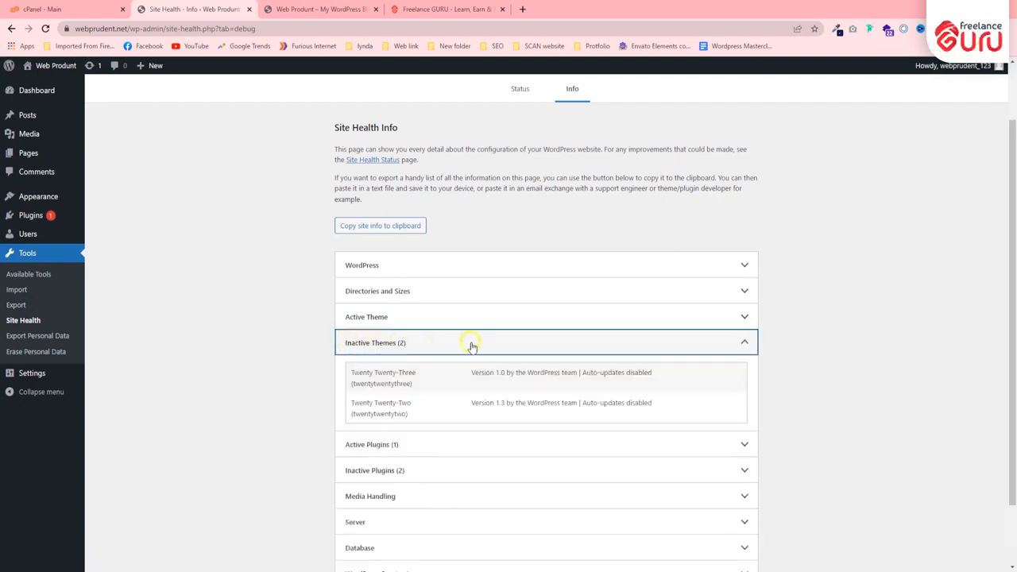
left_click(424, 346)
left_click(436, 368)
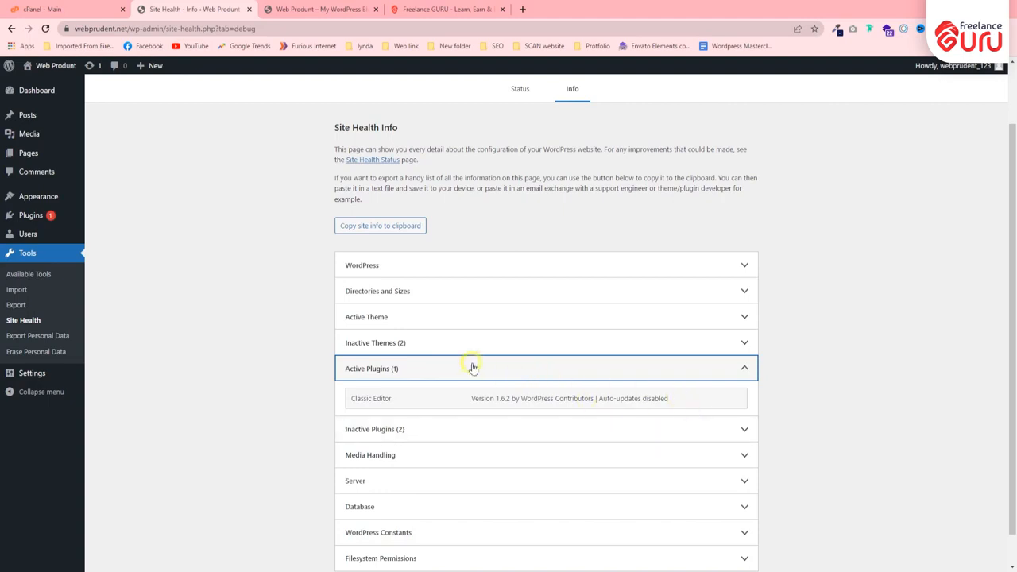
left_click(473, 368)
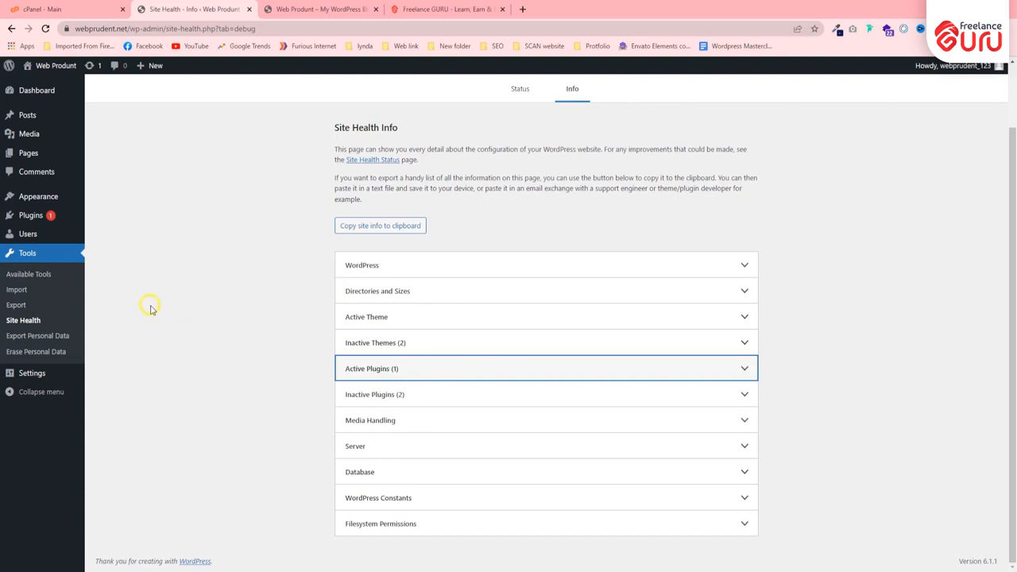
View the Export Personal Data tool, and go on to the General Settings page to highlight its heading and site title.
left_click(48, 336)
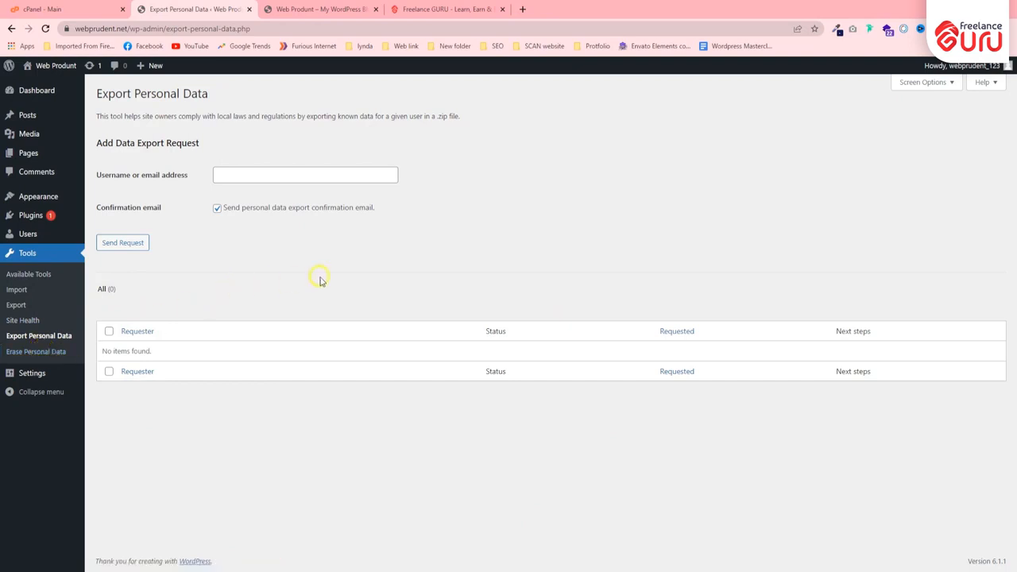
mouse_move(40, 377)
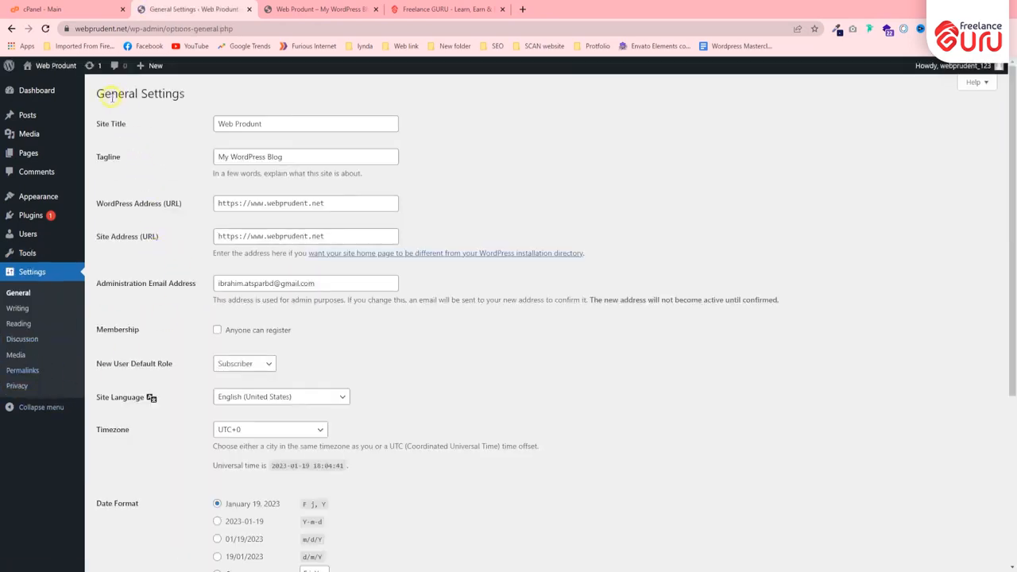
left_click_drag(96, 101, 197, 95)
left_click(151, 97)
left_click_drag(281, 123, 195, 130)
left_click(162, 133)
Try the spelling suggestion "Product" for the second word of the site title, and undo the replacement.
left_click(246, 124)
right_click(247, 123)
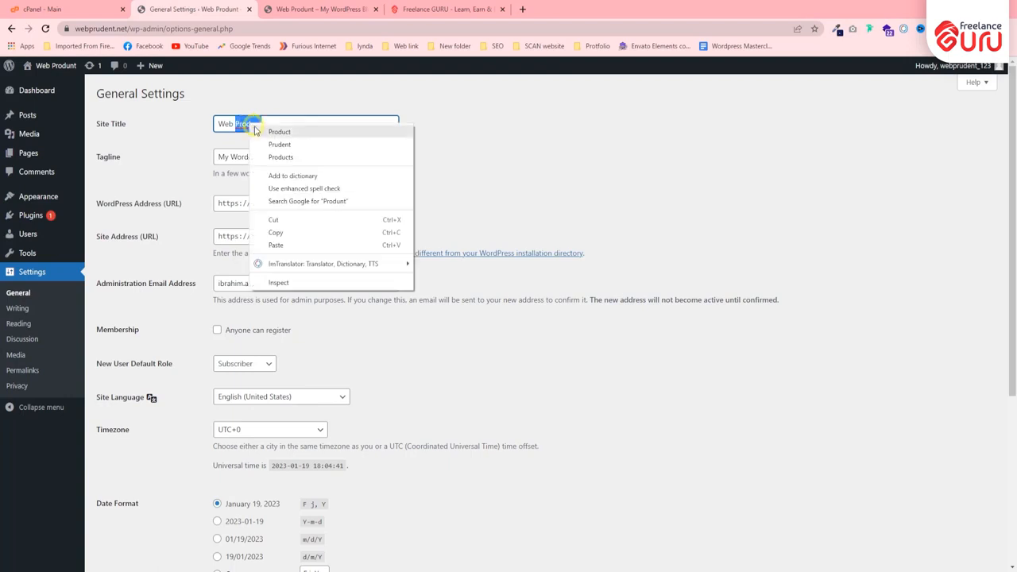
left_click(279, 131)
left_click_drag(255, 124, 220, 123)
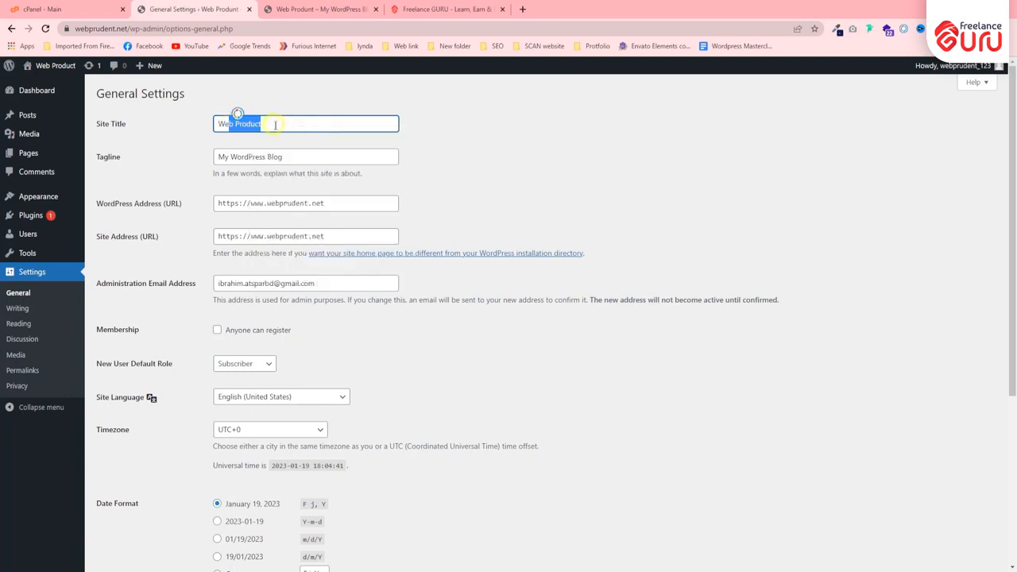
left_click(305, 121)
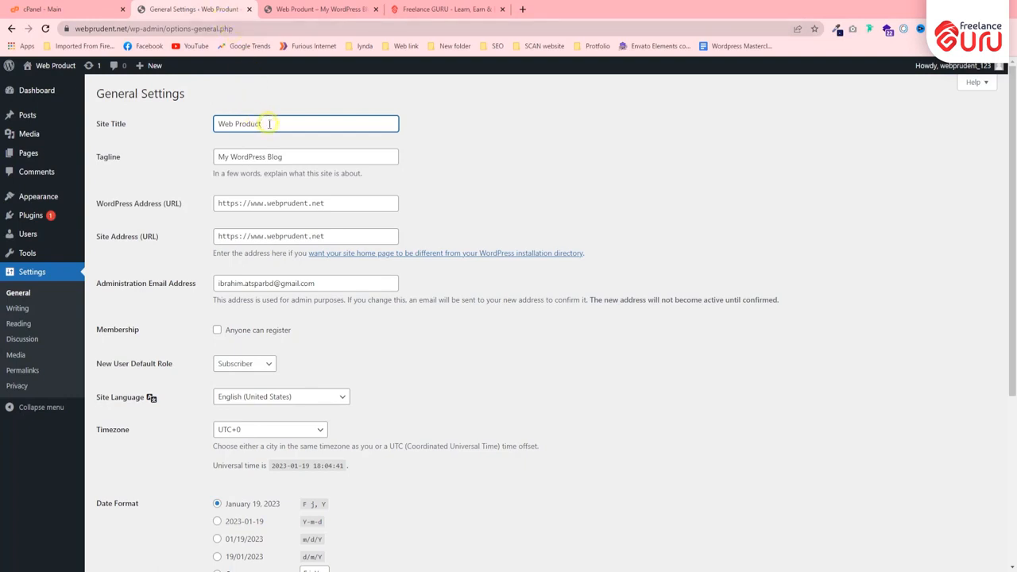
key("ctrl+z")
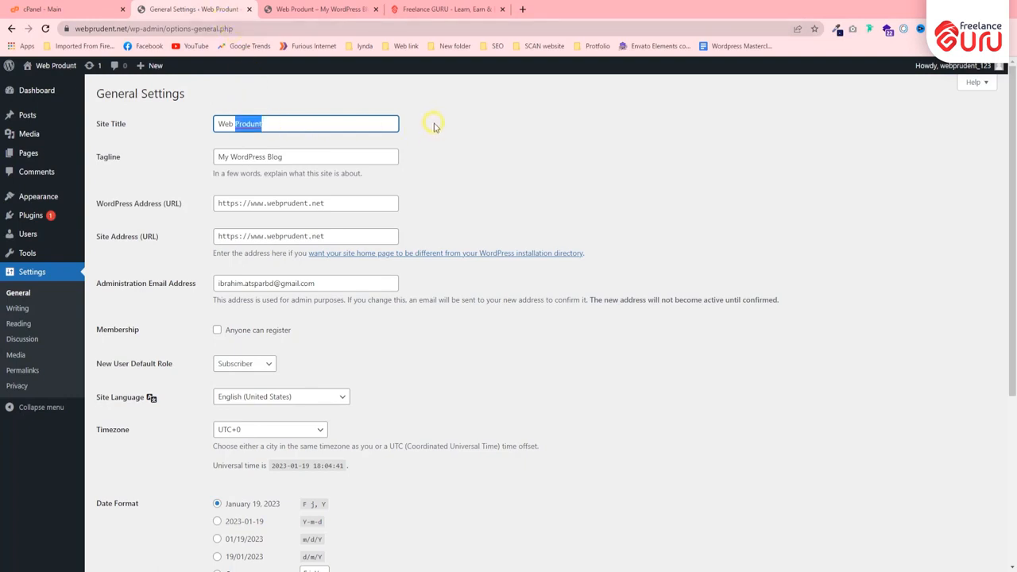
left_click(434, 128)
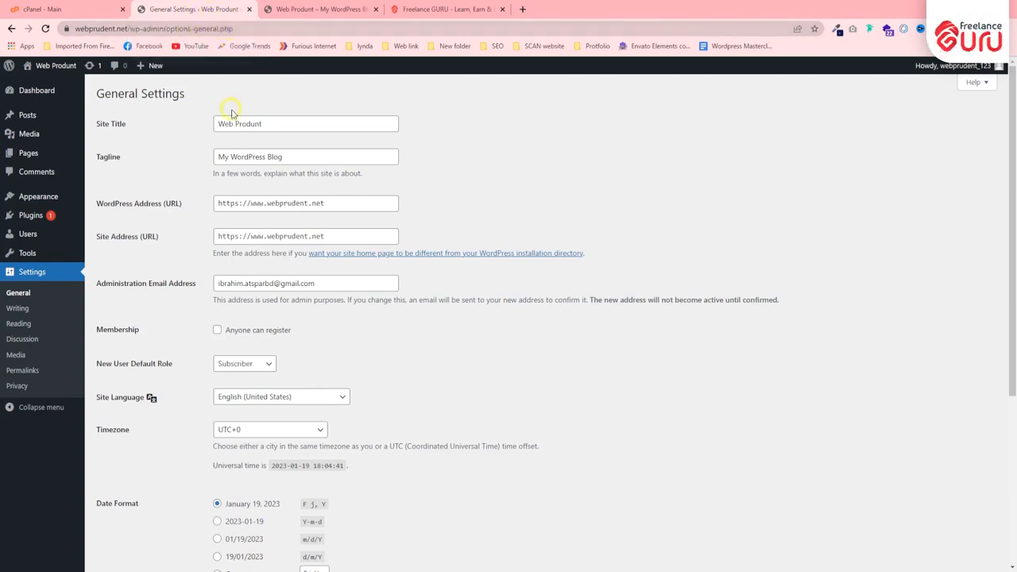
Highlight the site's tagline and its title in the general settings.
triple_click(322, 156)
left_click(449, 159)
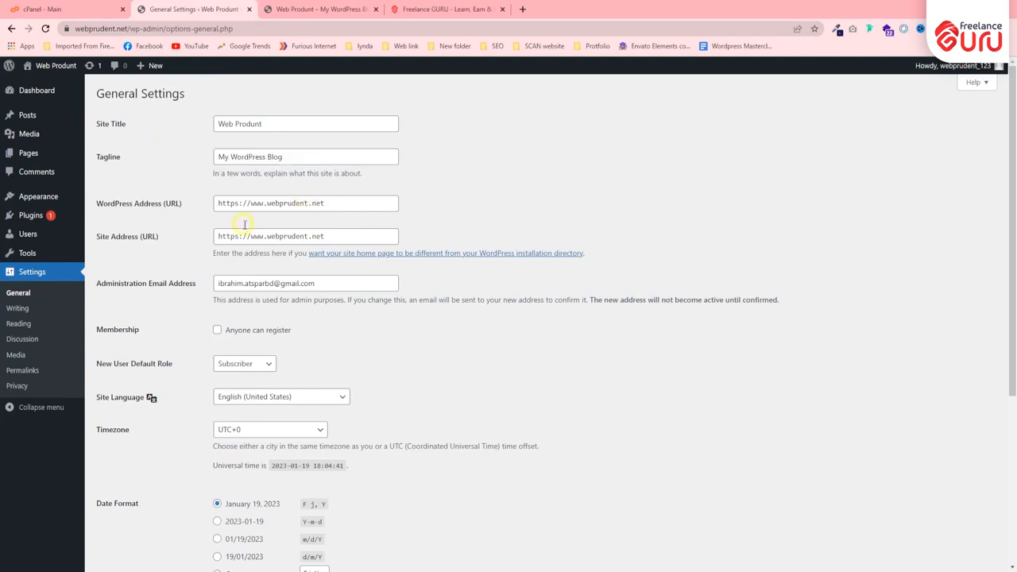
left_click_drag(295, 124, 182, 124)
left_click(464, 127)
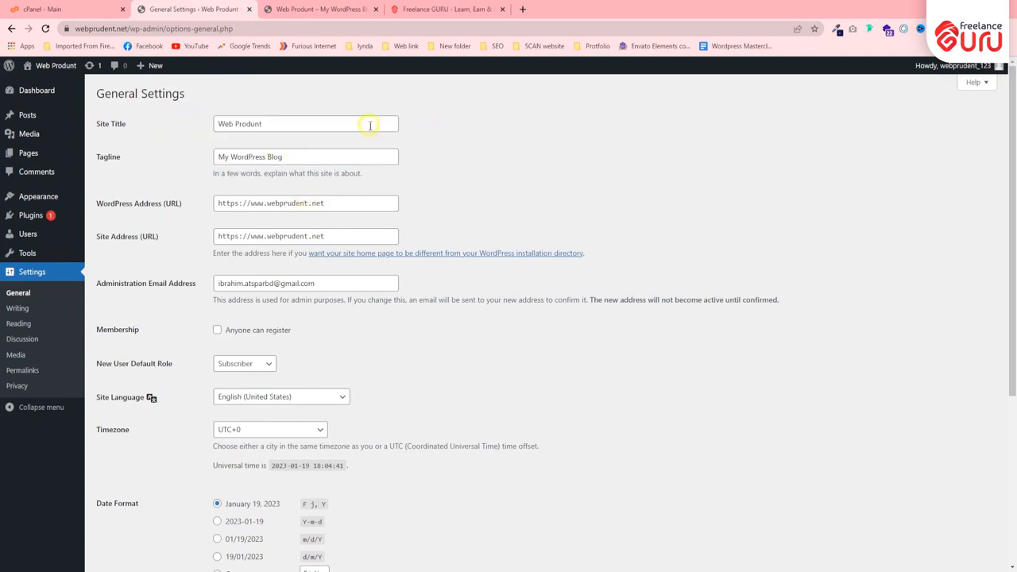
Highlight the administration email address in the general settings.
left_click(215, 283)
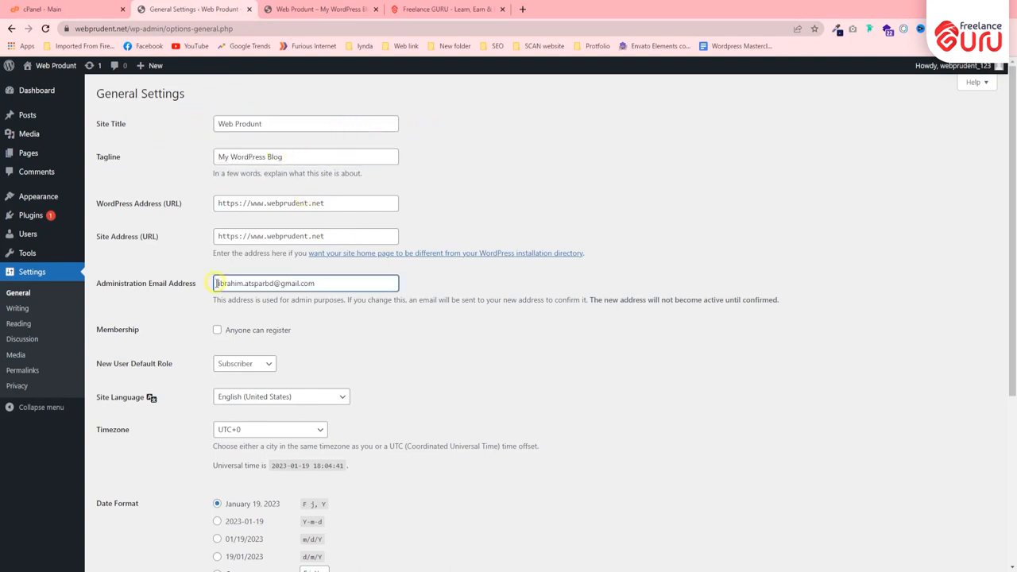
left_click_drag(215, 283, 325, 284)
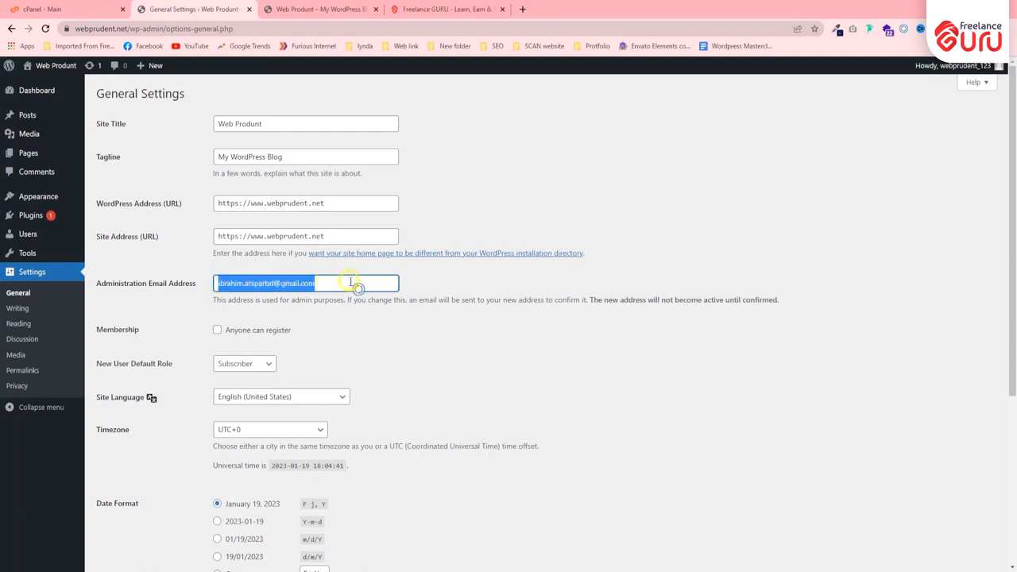
left_click(345, 284)
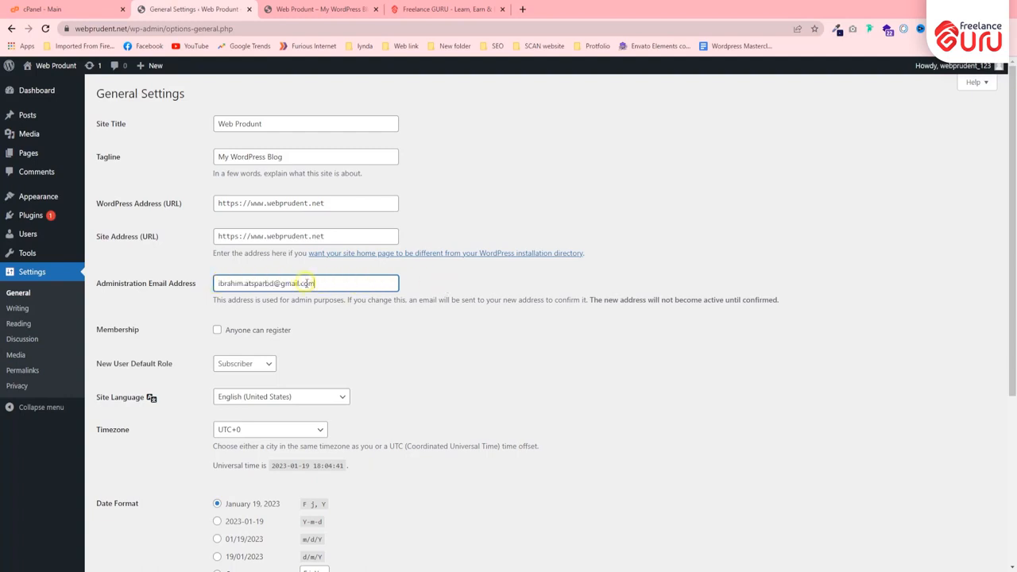
left_click_drag(315, 284, 209, 279)
left_click(241, 284)
left_click_drag(316, 283, 173, 276)
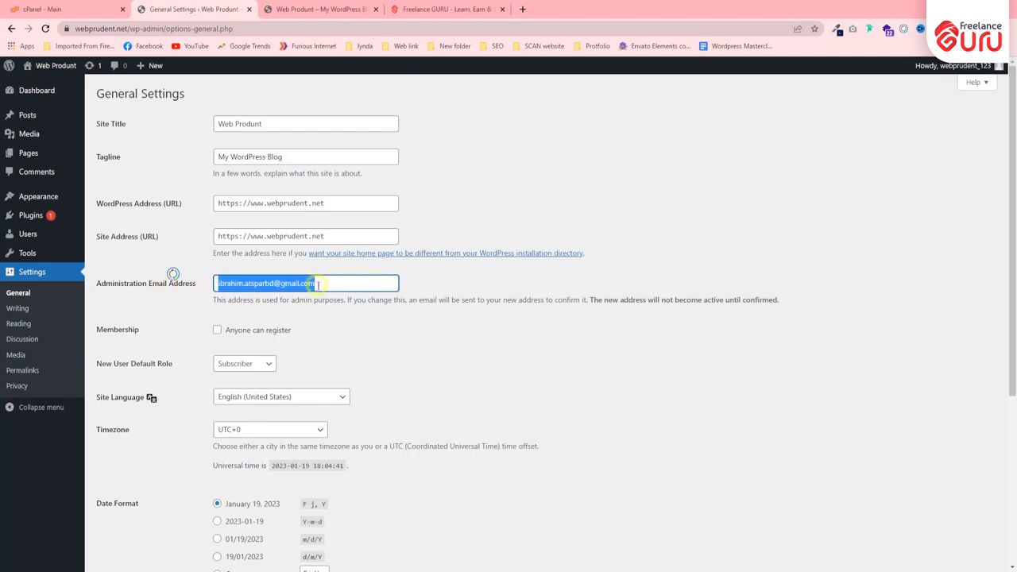
left_click(431, 288)
left_click_drag(314, 284, 220, 282)
left_click(246, 284)
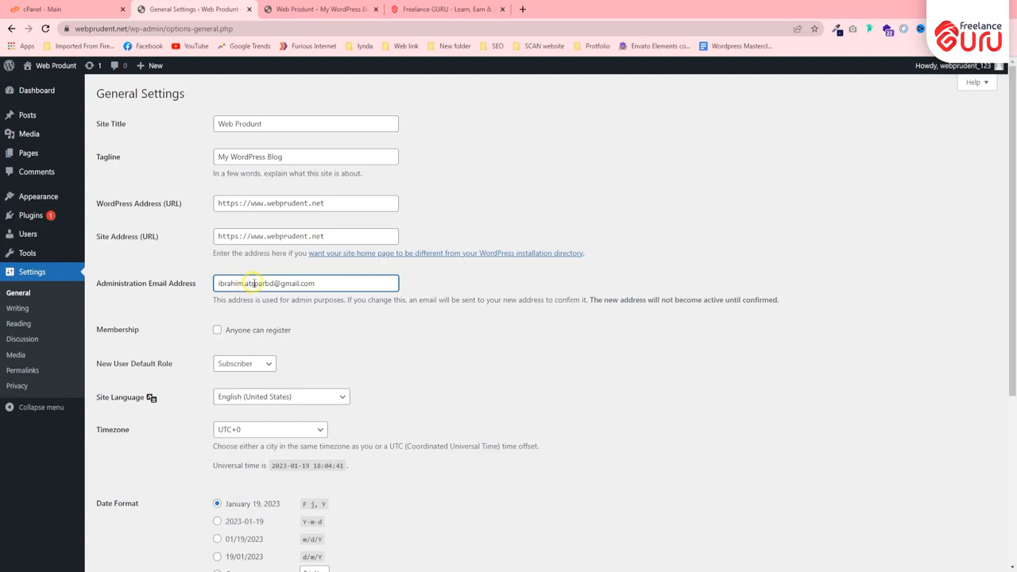
Switch the membership option "Anyone can register" on and off again.
scroll(139, 282, "down", 1)
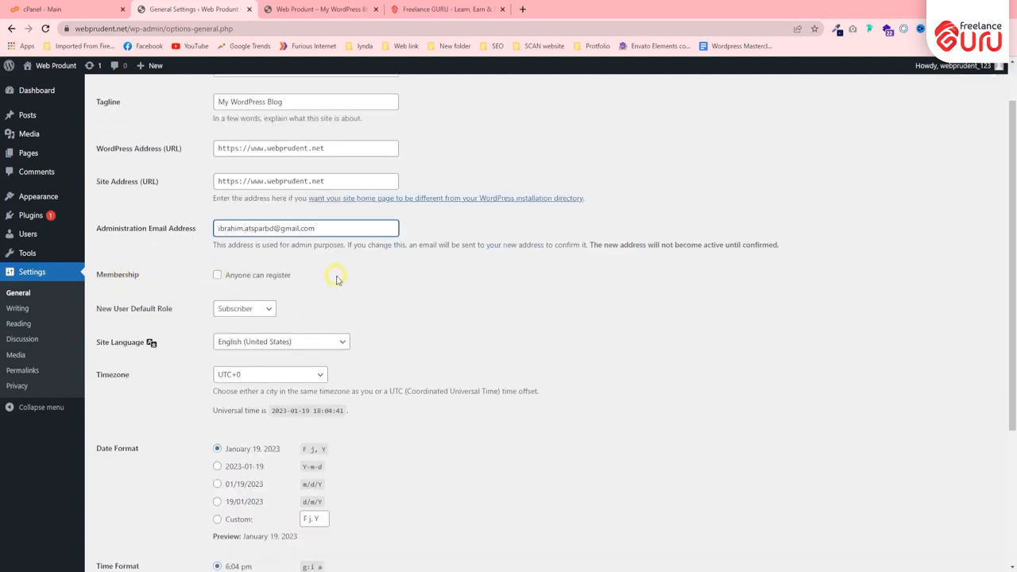
left_click(218, 275)
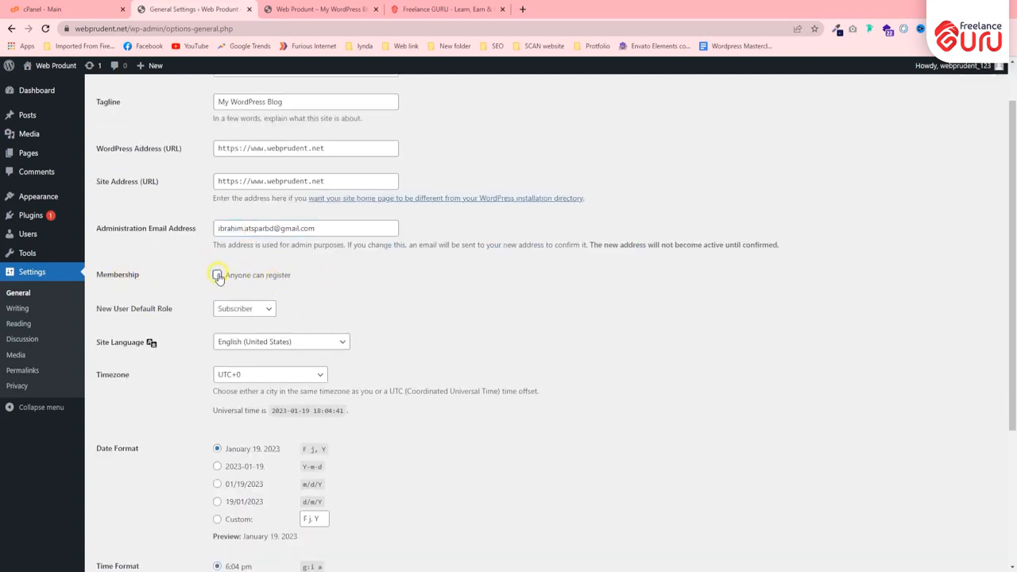
left_click(223, 276)
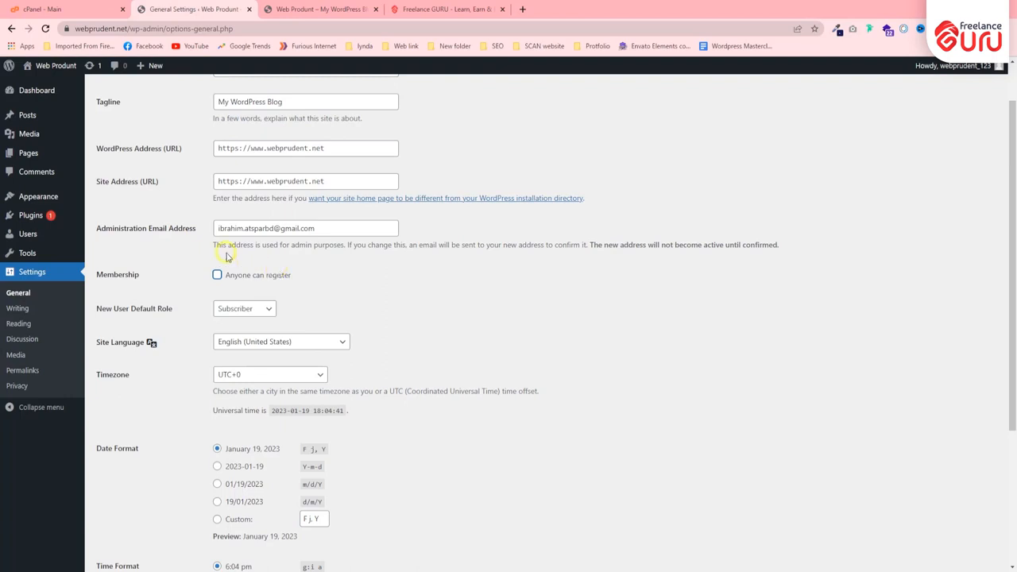
Look through the roles available as the default for new users.
scroll(180, 312, "down", 1)
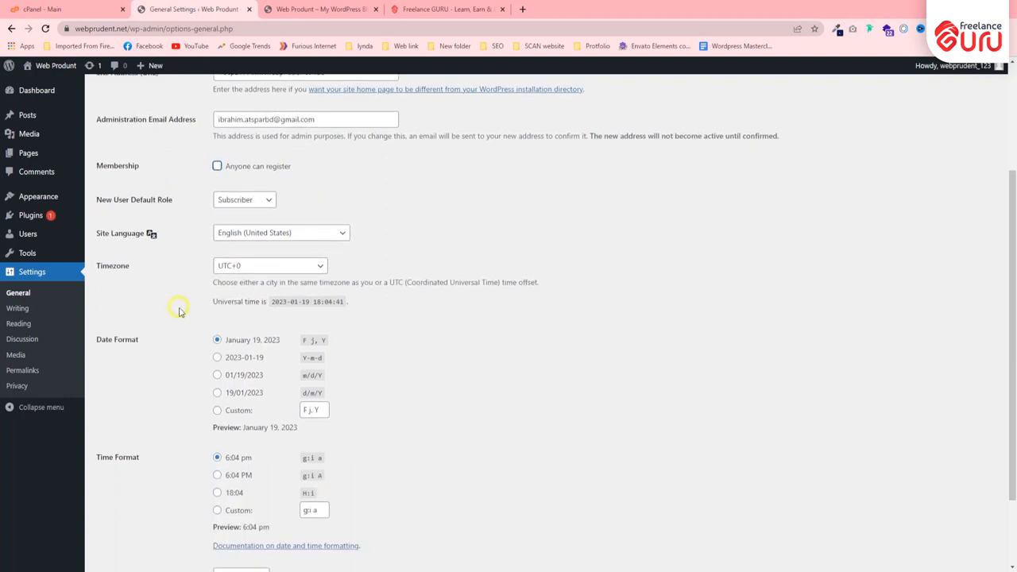
scroll(180, 311, "down", 1)
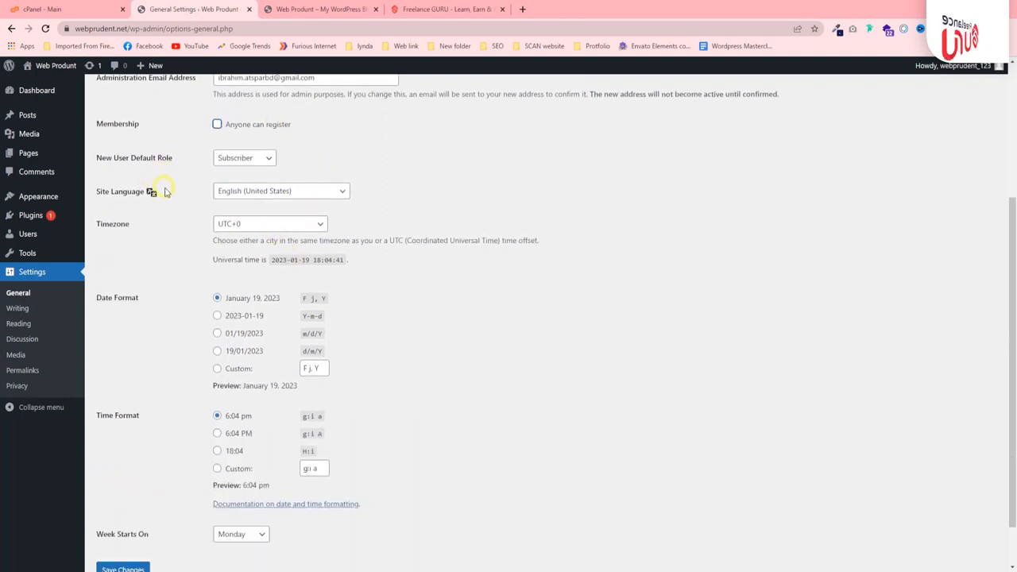
left_click(244, 158)
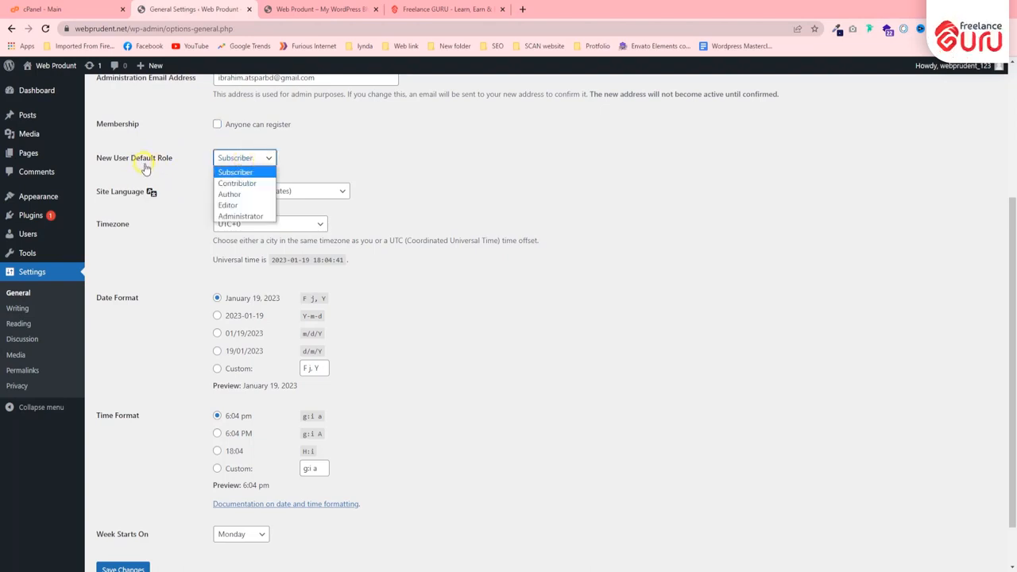
left_click(244, 158)
left_click(244, 158)
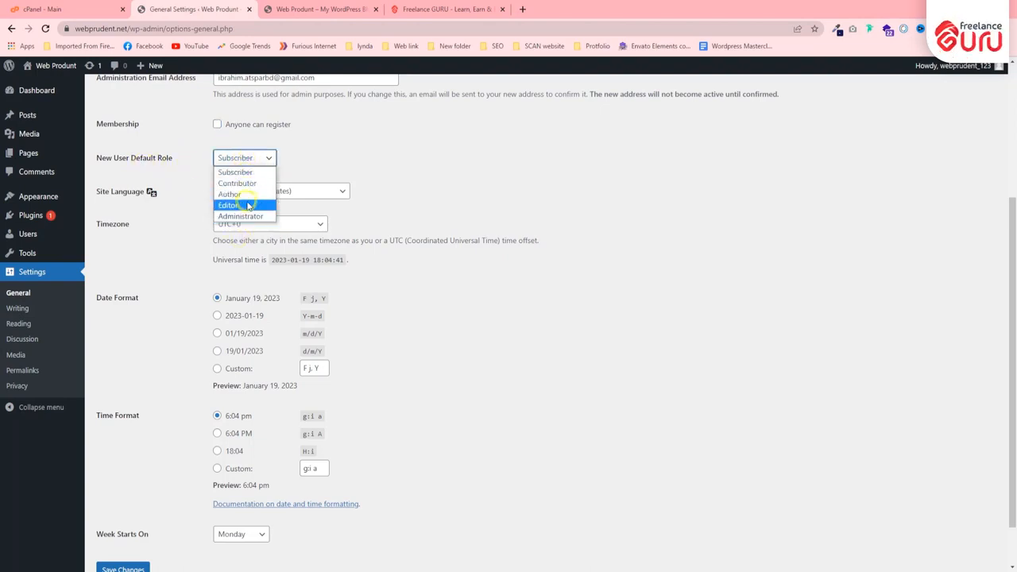
left_click(237, 157)
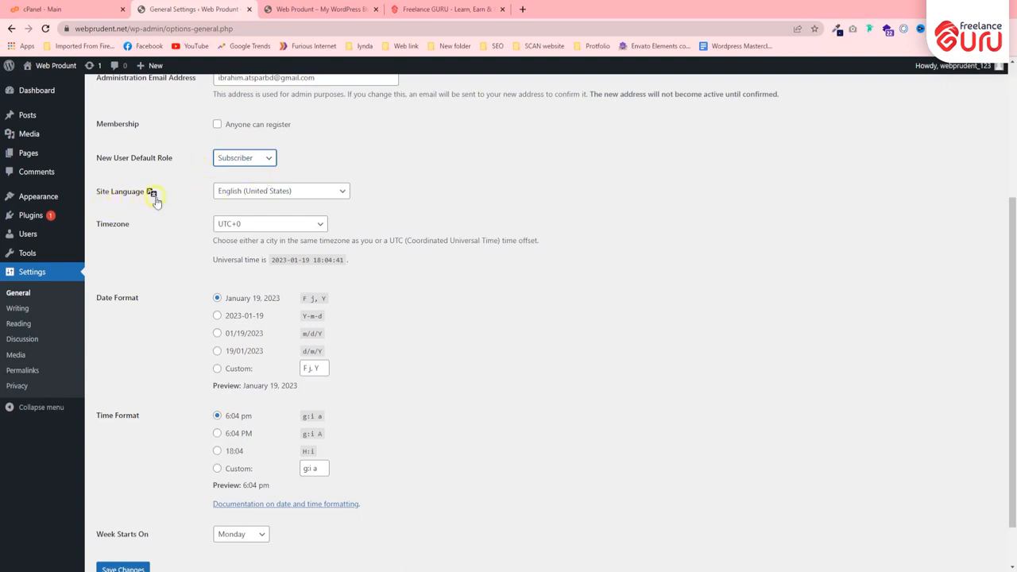
Look through the available site languages and time zones, keeping the current selections.
left_click(243, 191)
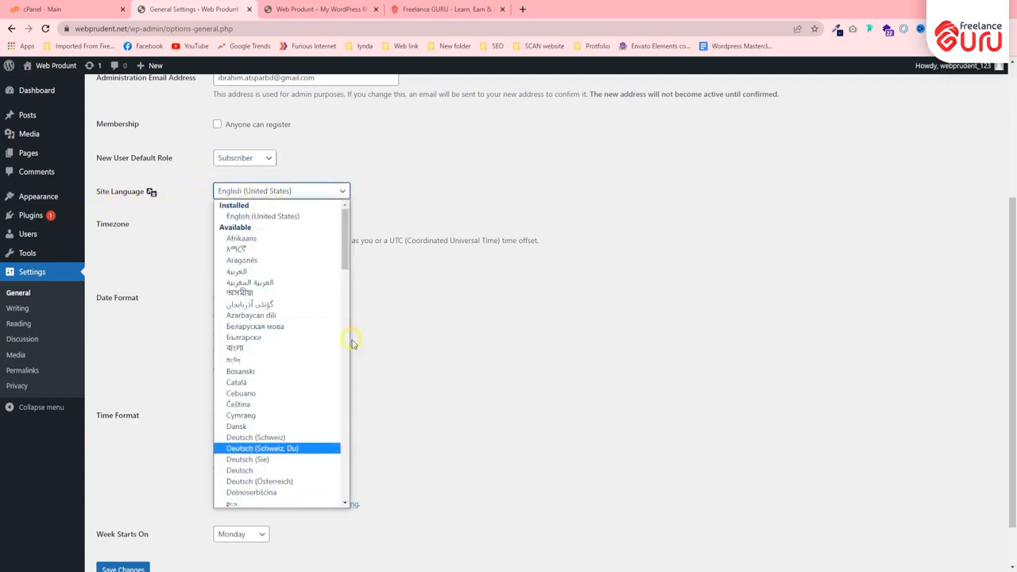
left_click(253, 194)
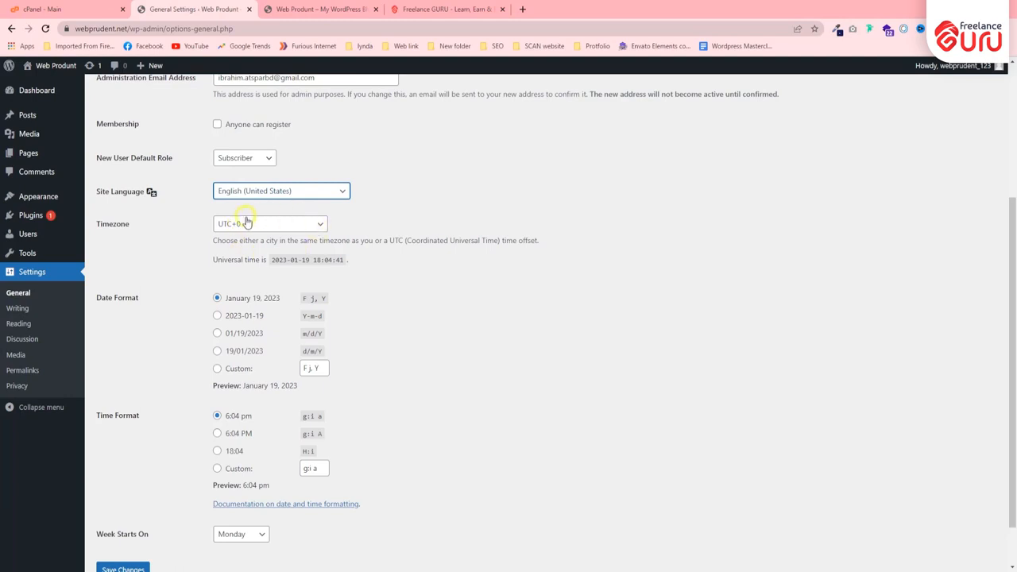
left_click(242, 225)
left_click(250, 223)
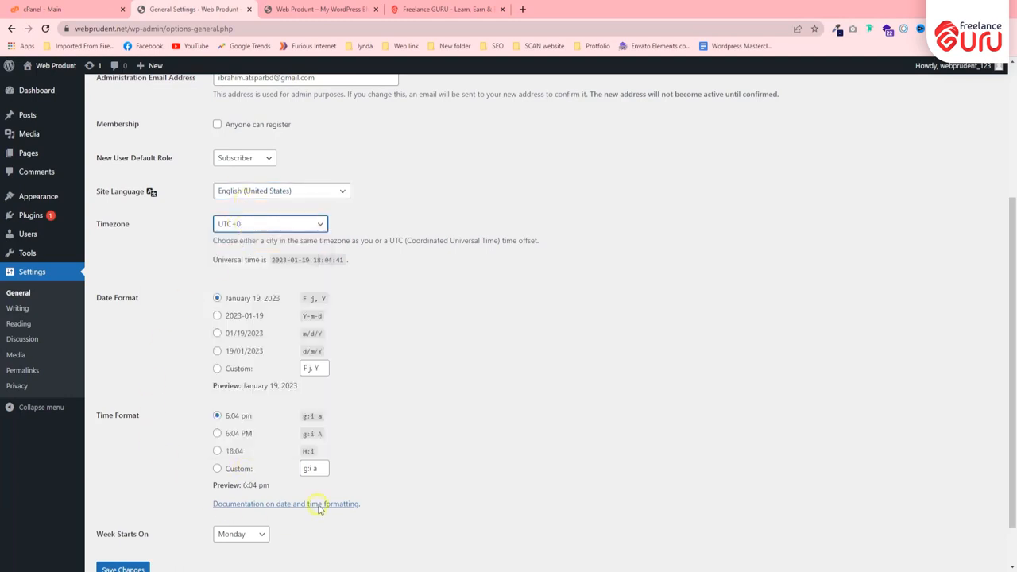
Review the date and time formats and the choices for the first day of the week.
scroll(234, 336, "down", 1)
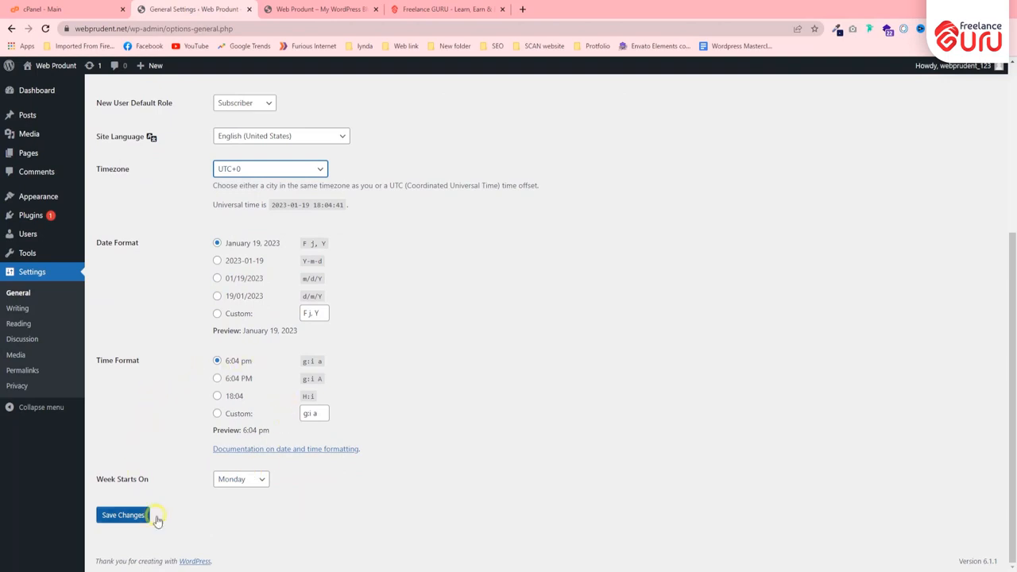
left_click(238, 480)
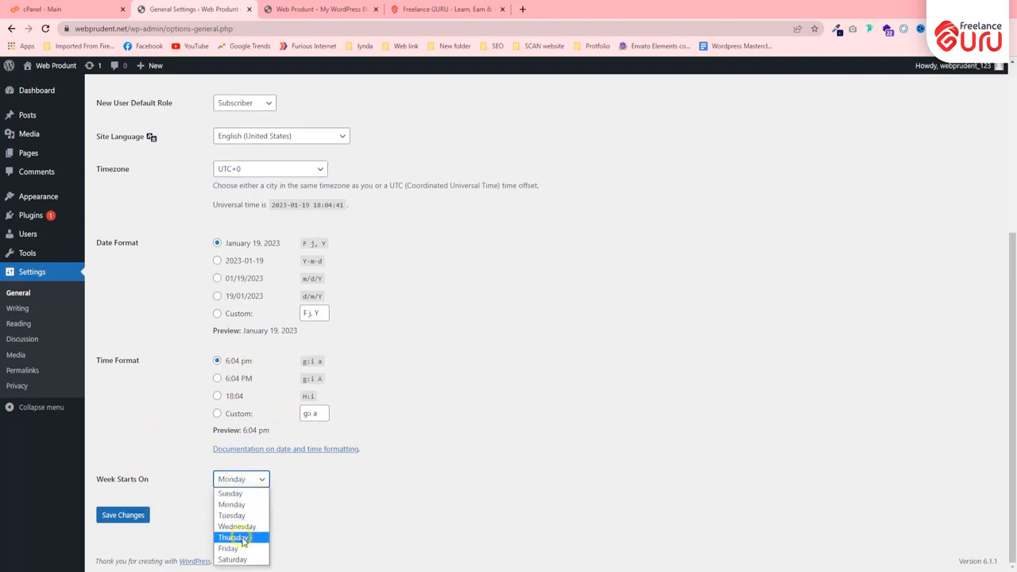
left_click(239, 498)
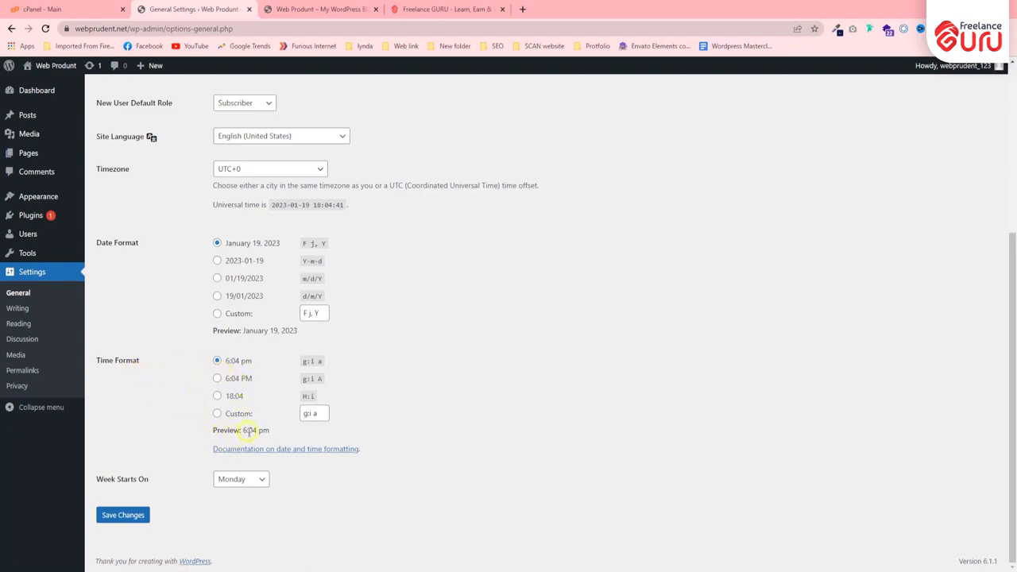
scroll(164, 398, "up", 2)
scroll(211, 346, "down", 2)
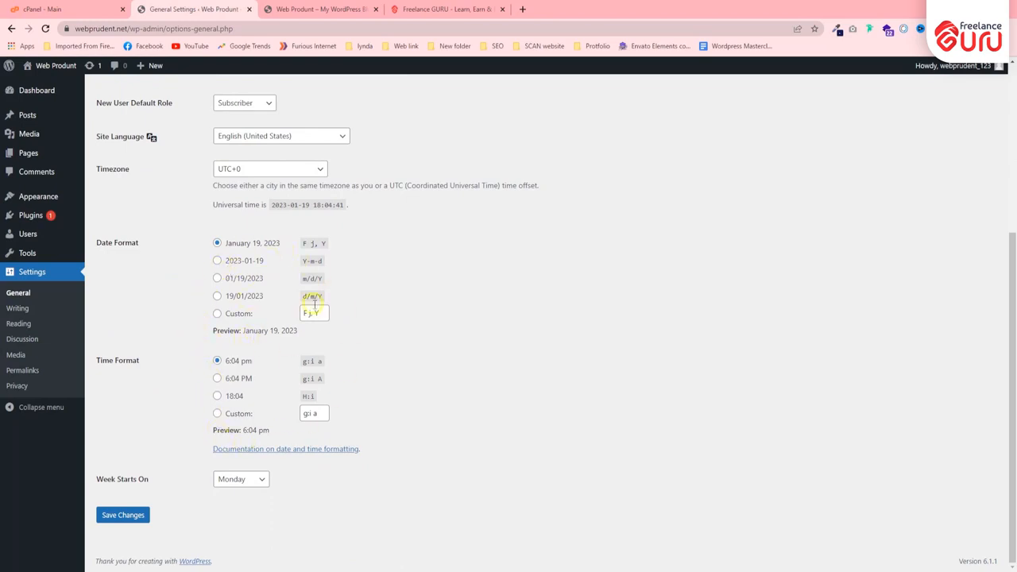
In the Writing settings, try tech as the default post category and switch it back to Uncategorized.
left_click(22, 309)
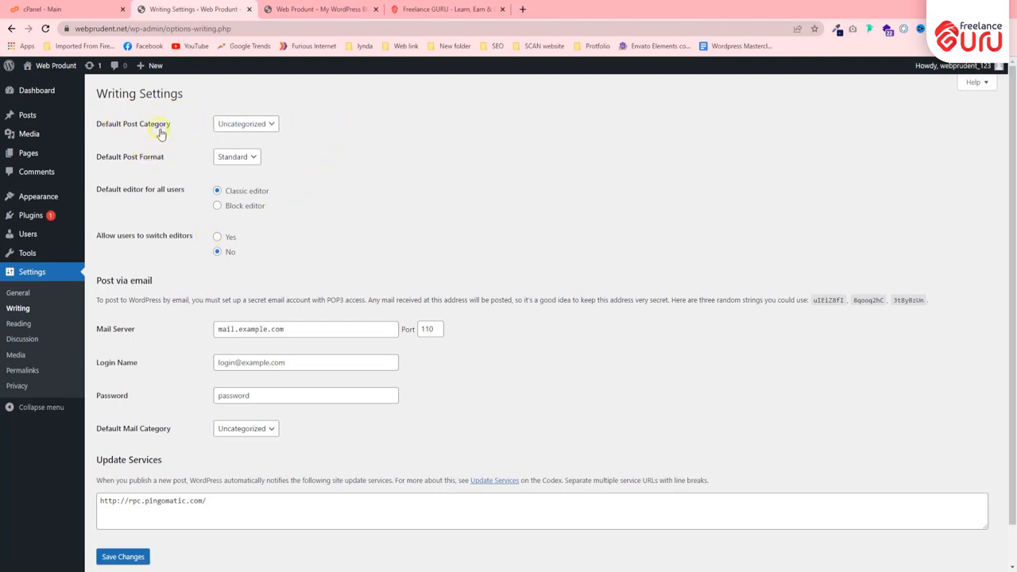
left_click(237, 125)
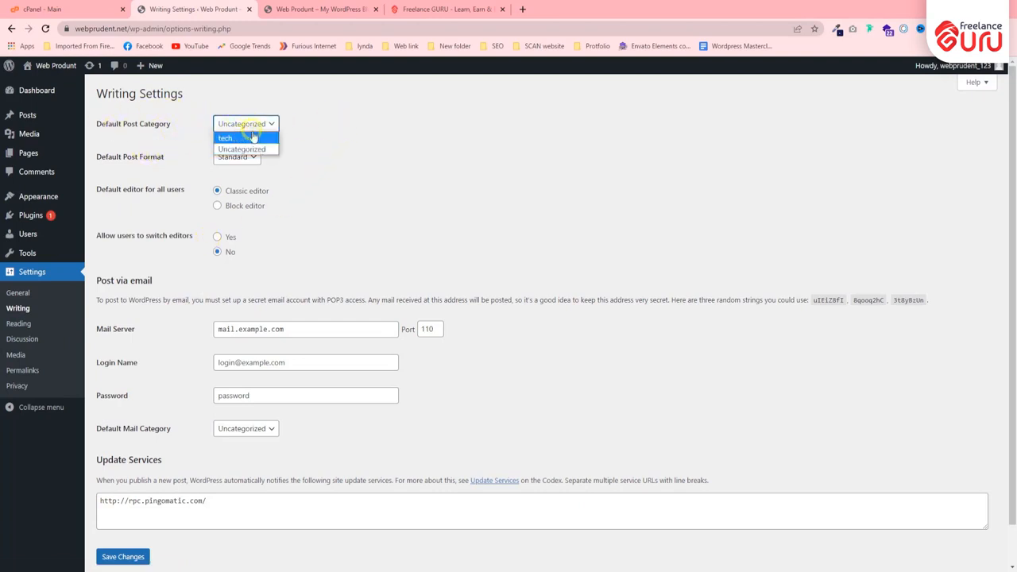
left_click(251, 141)
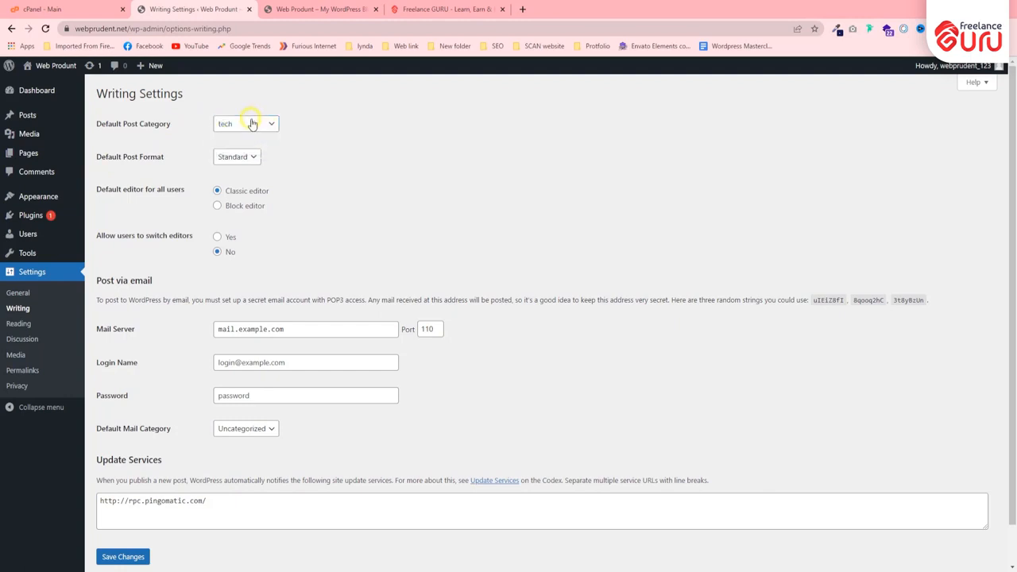
left_click(254, 123)
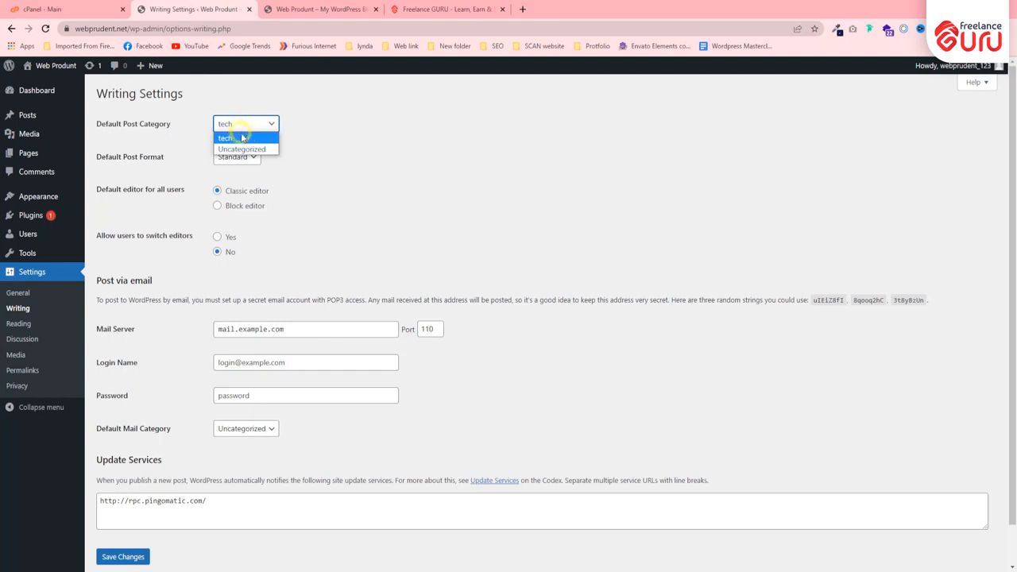
left_click(224, 137)
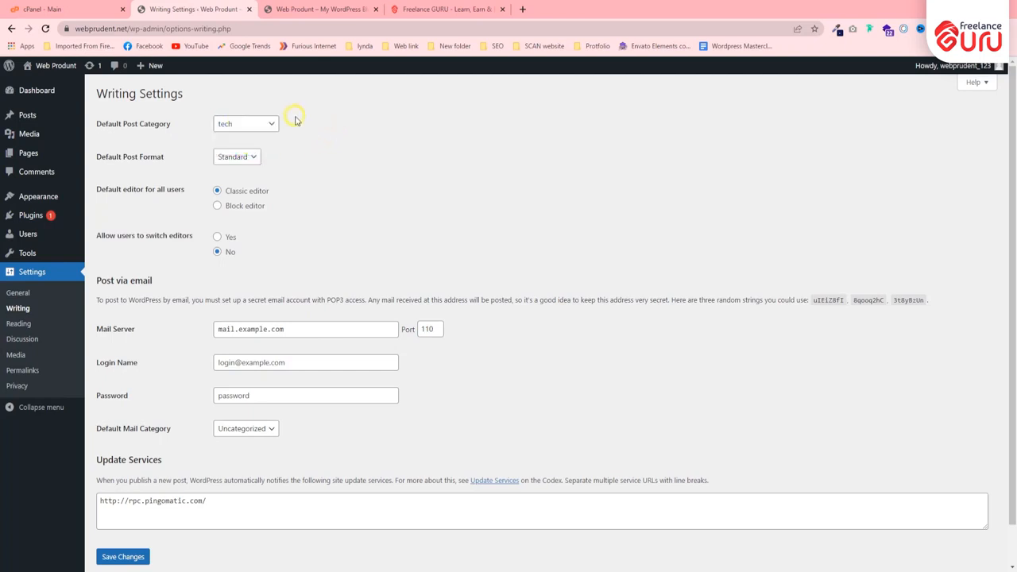
left_click(246, 125)
left_click(252, 149)
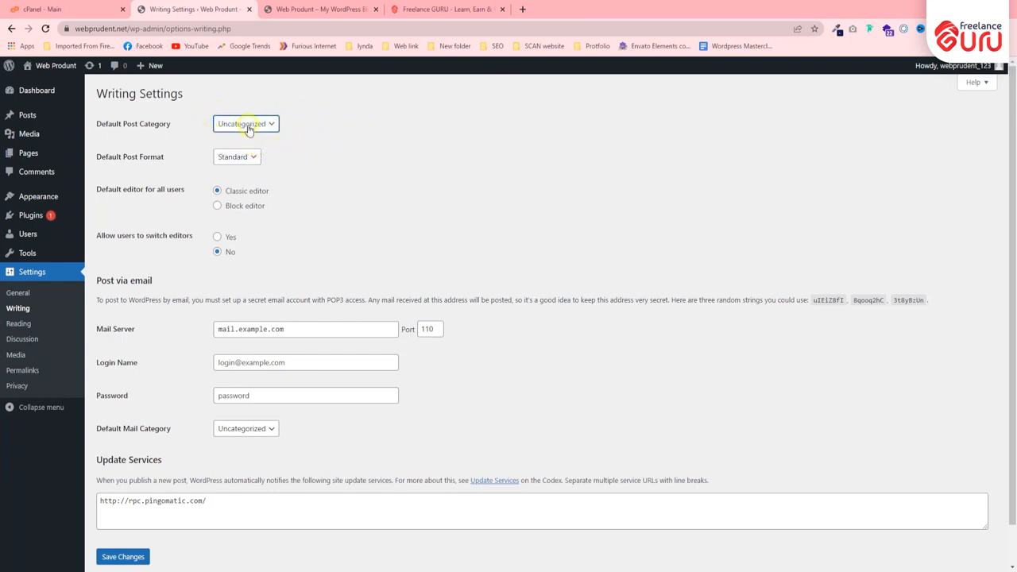
left_click(246, 127)
left_click(247, 148)
scroll(178, 164, "down", 1)
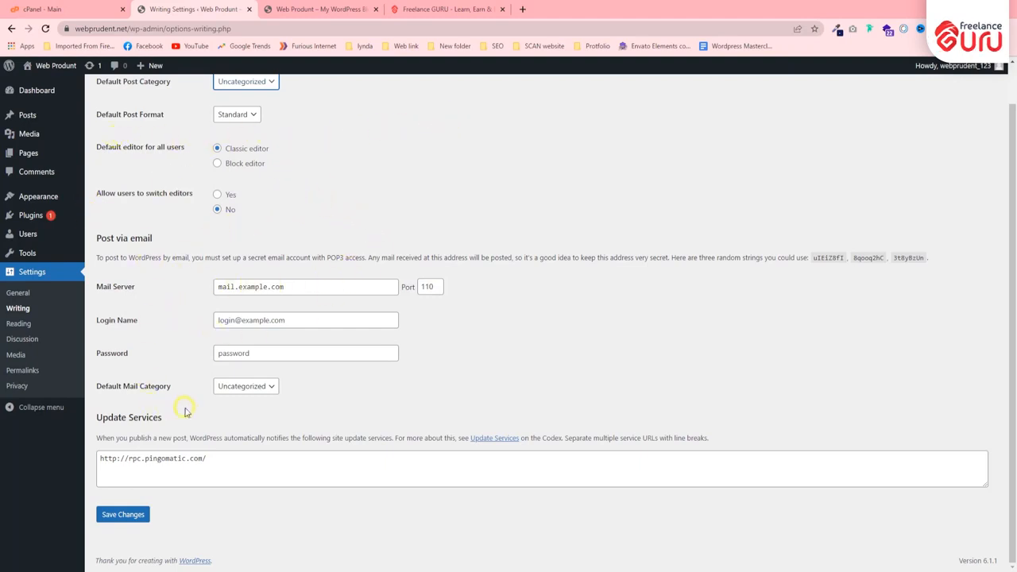
In the Reading settings, choose a static page for the homepage display and select Home as the homepage.
left_click(60, 325)
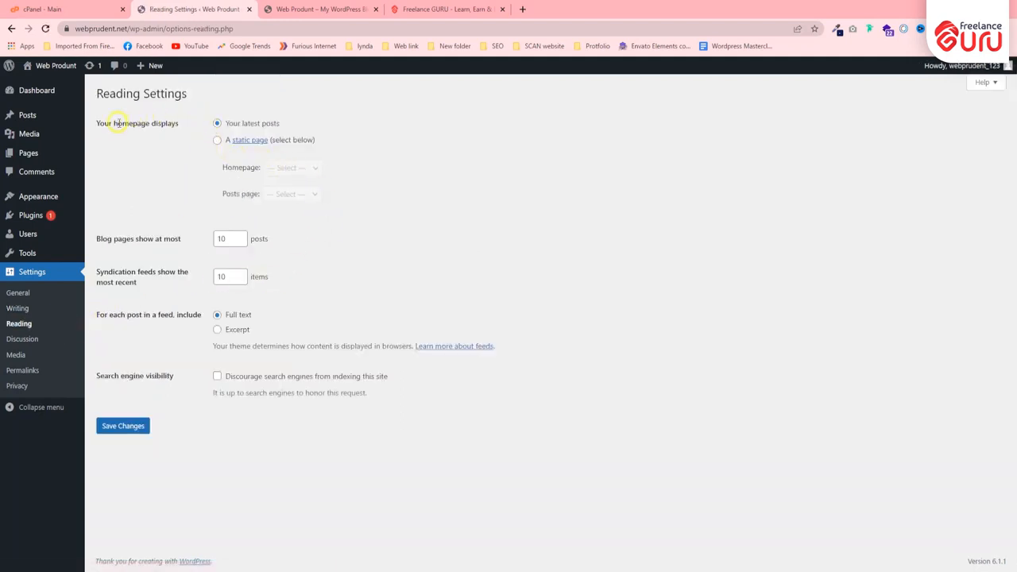
left_click_drag(97, 125, 177, 126)
left_click(188, 123)
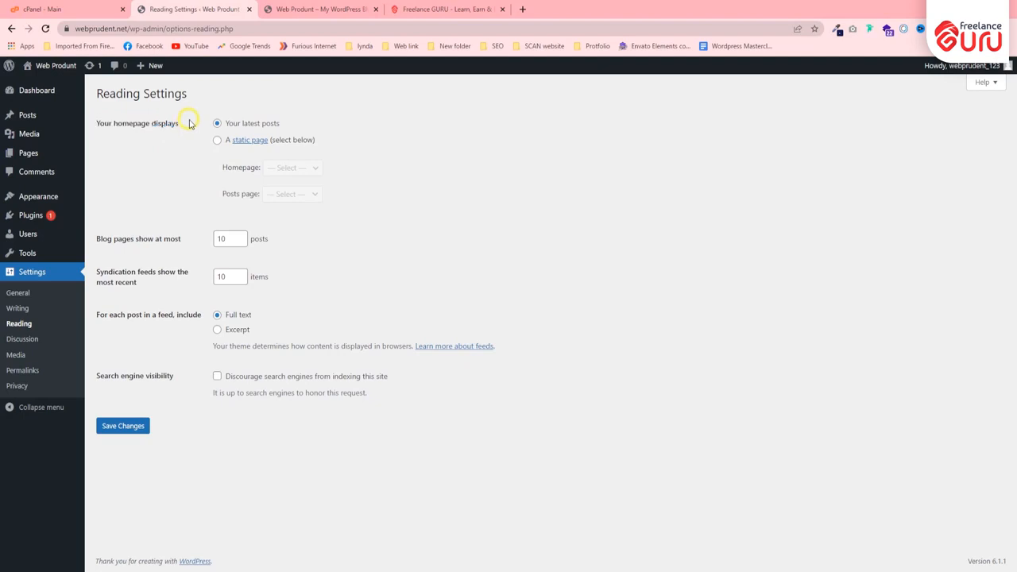
left_click(217, 141)
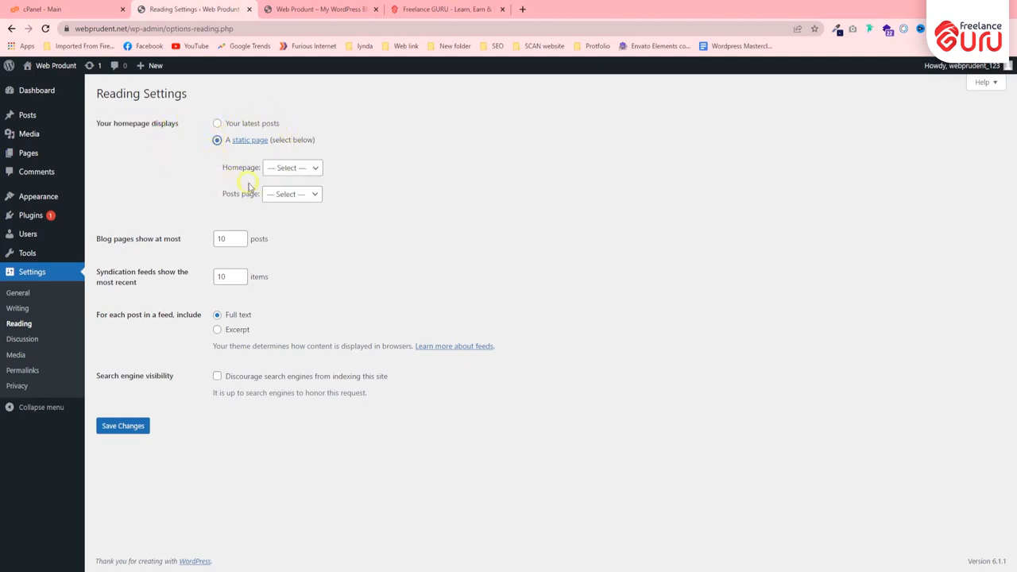
left_click(287, 168)
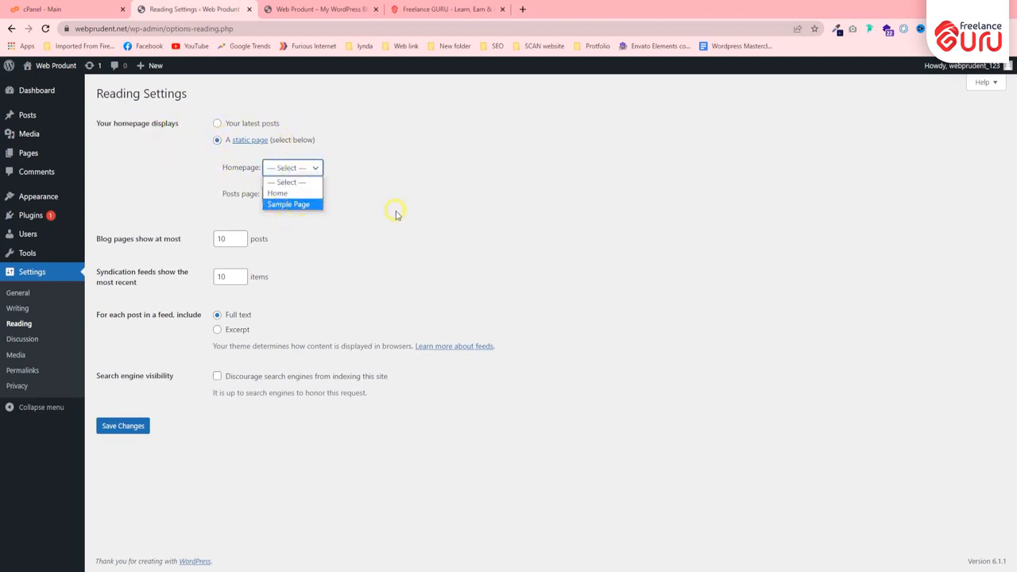
left_click(274, 193)
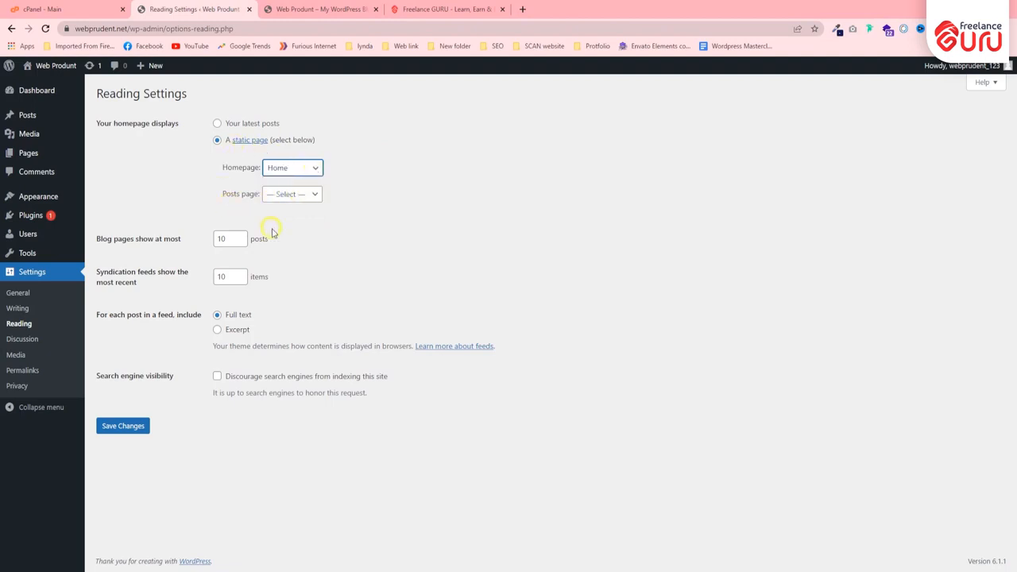
Look through the posts page choices and the limits for blog posts and syndication feed items, keeping them as they are.
left_click(309, 195)
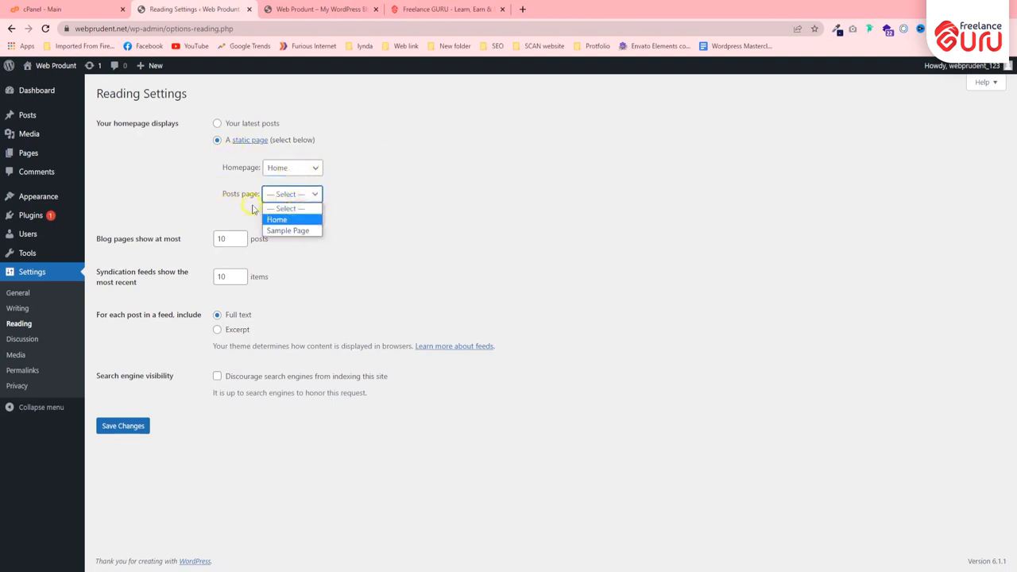
left_click(377, 203)
left_click(300, 190)
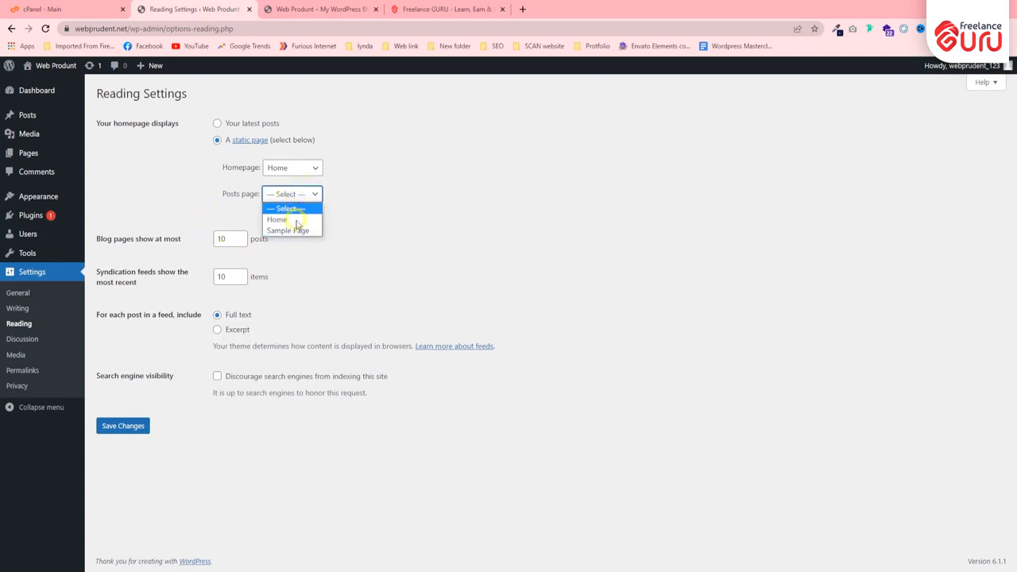
left_click(387, 216)
left_click(228, 238)
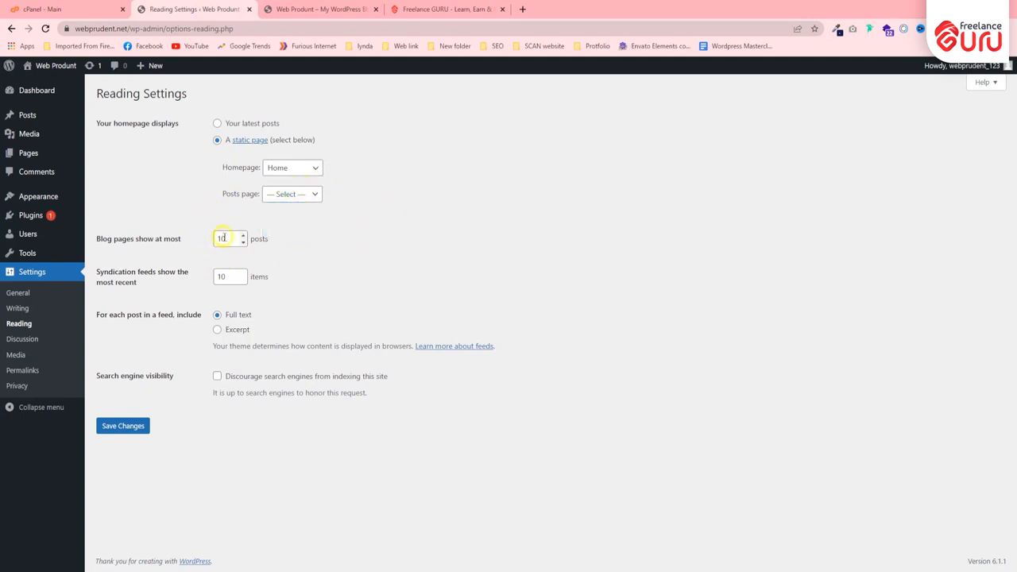
left_click(231, 274)
left_click(227, 239)
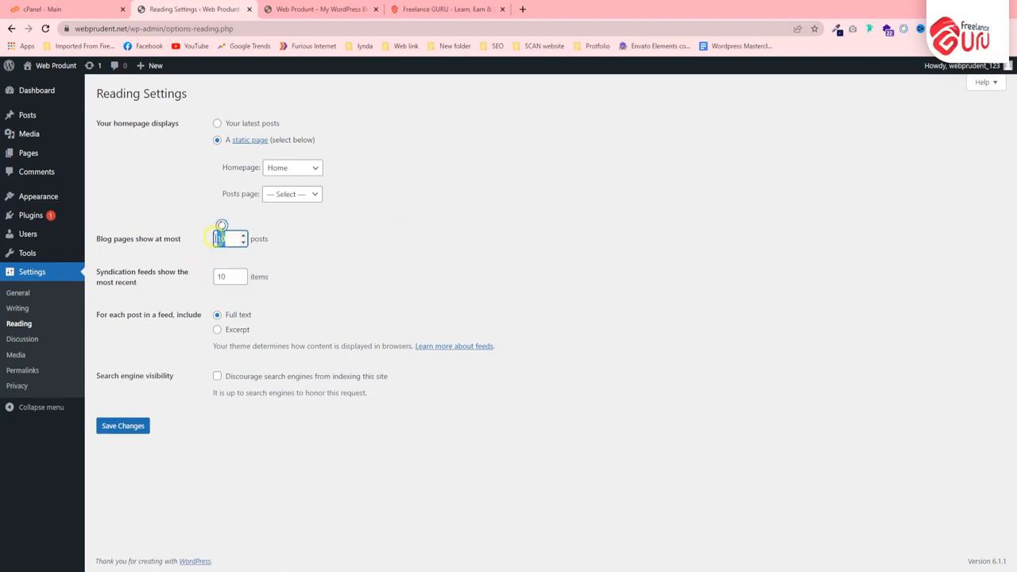
left_click(327, 242)
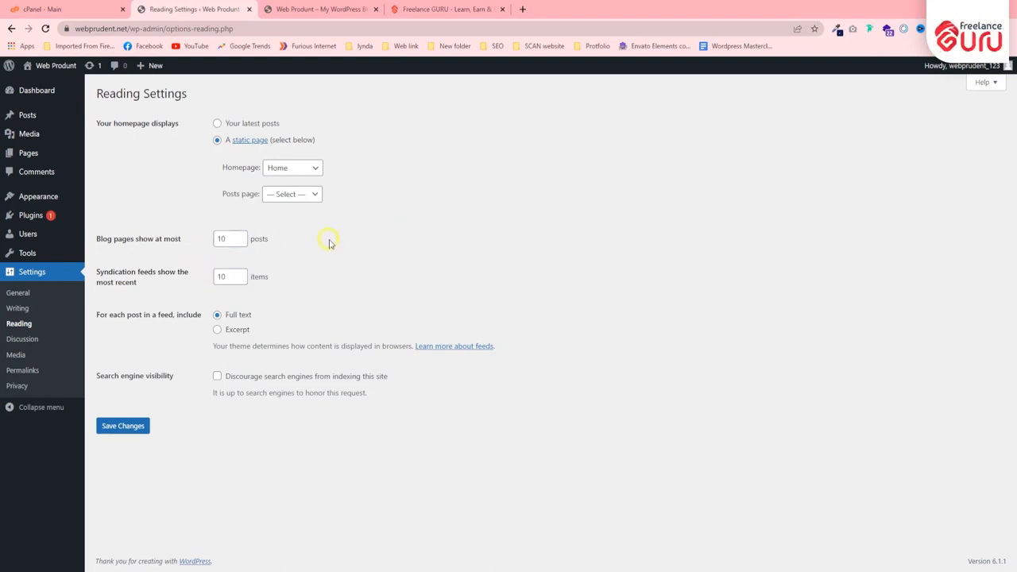
Review the comment and moderation options in the Discussion settings and the image sizes in the Media settings.
left_click(76, 338)
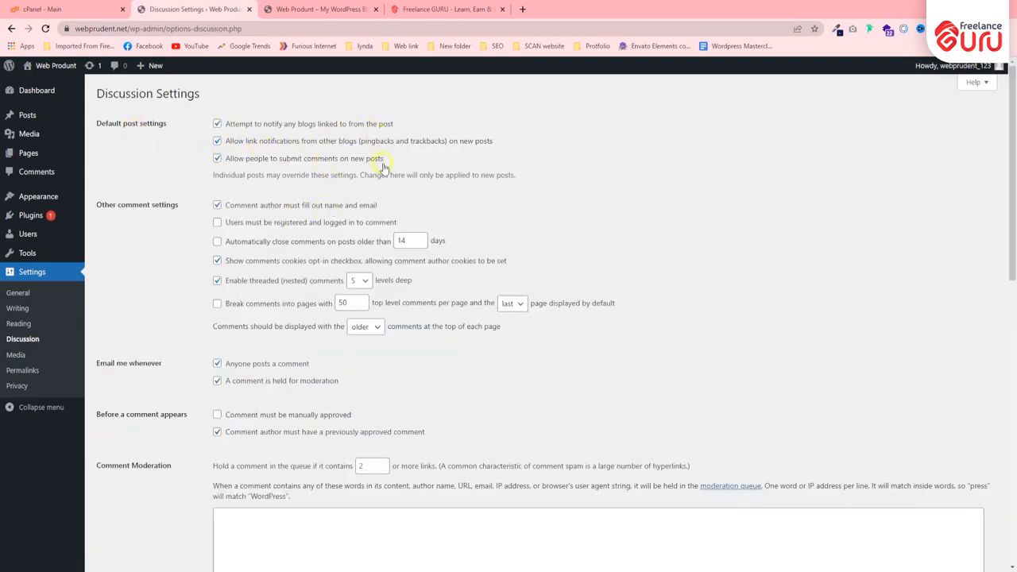
scroll(381, 166, "down", 6)
scroll(357, 177, "up", 5)
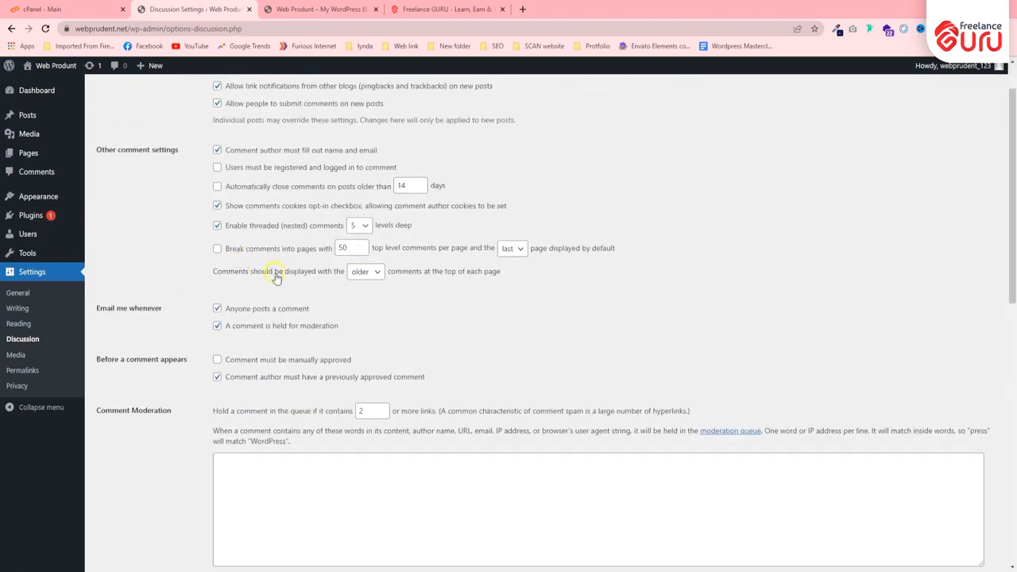
scroll(258, 214, "up", 1)
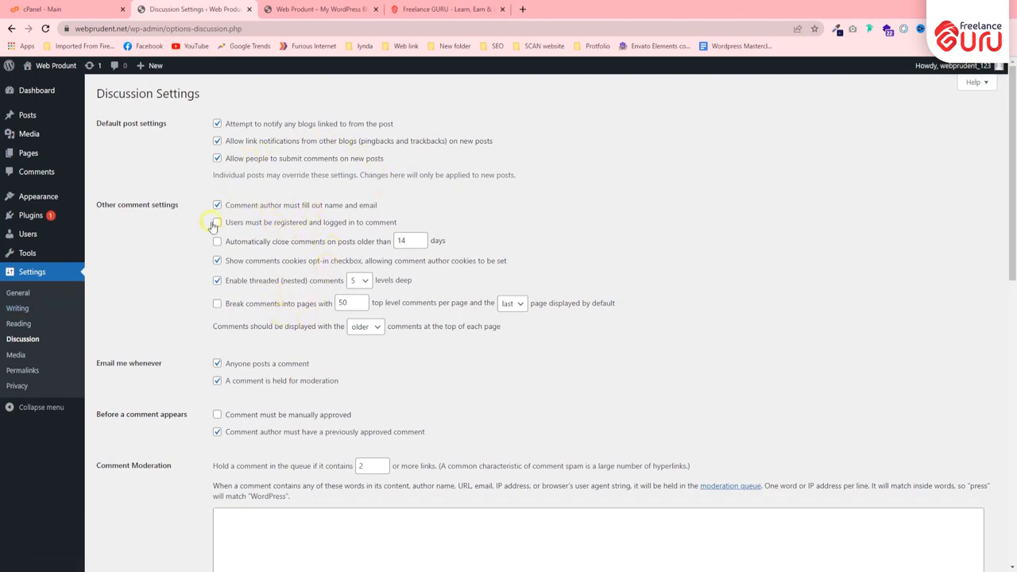
scroll(267, 254, "down", 1)
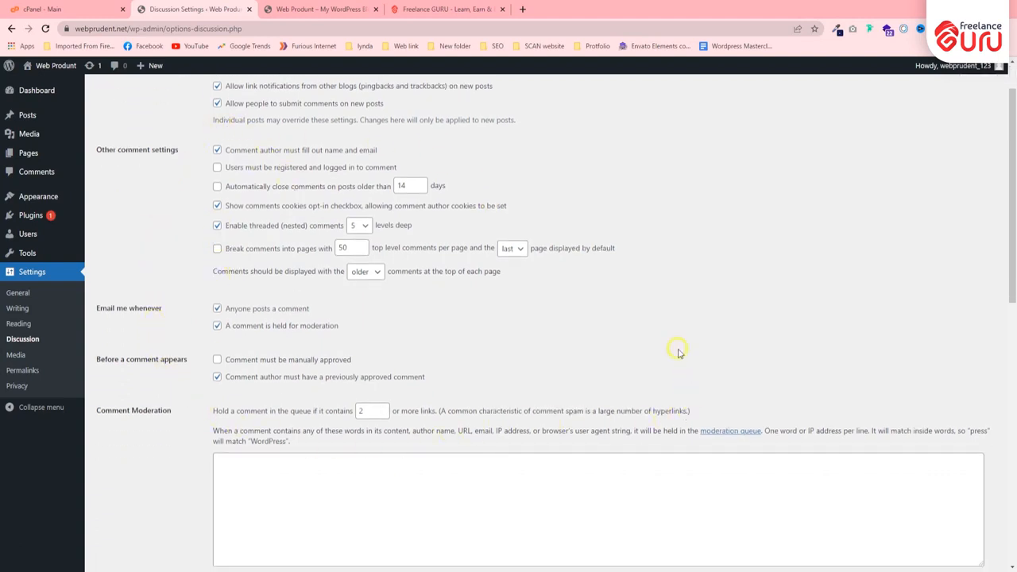
scroll(199, 315, "up", 1)
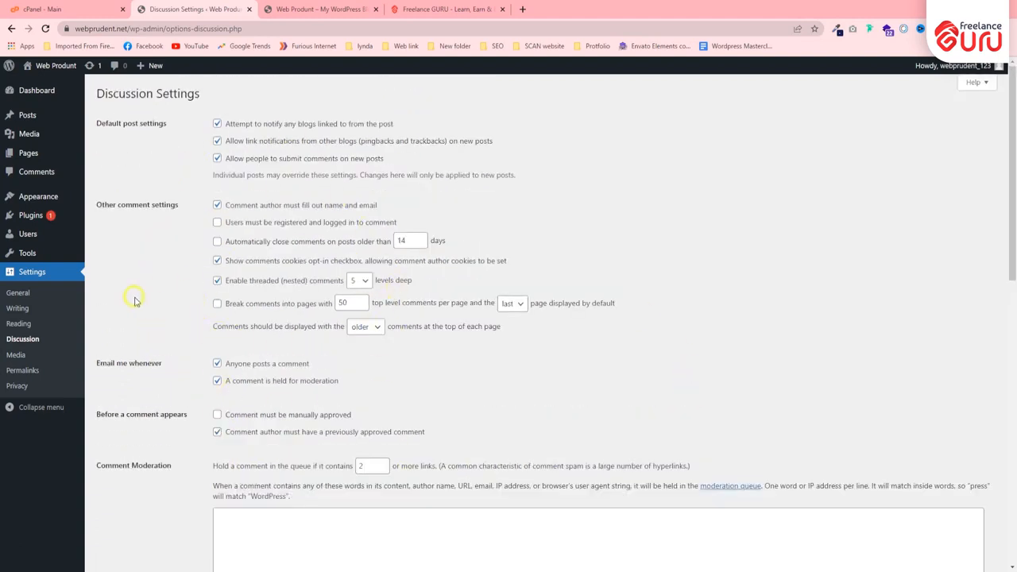
left_click(13, 356)
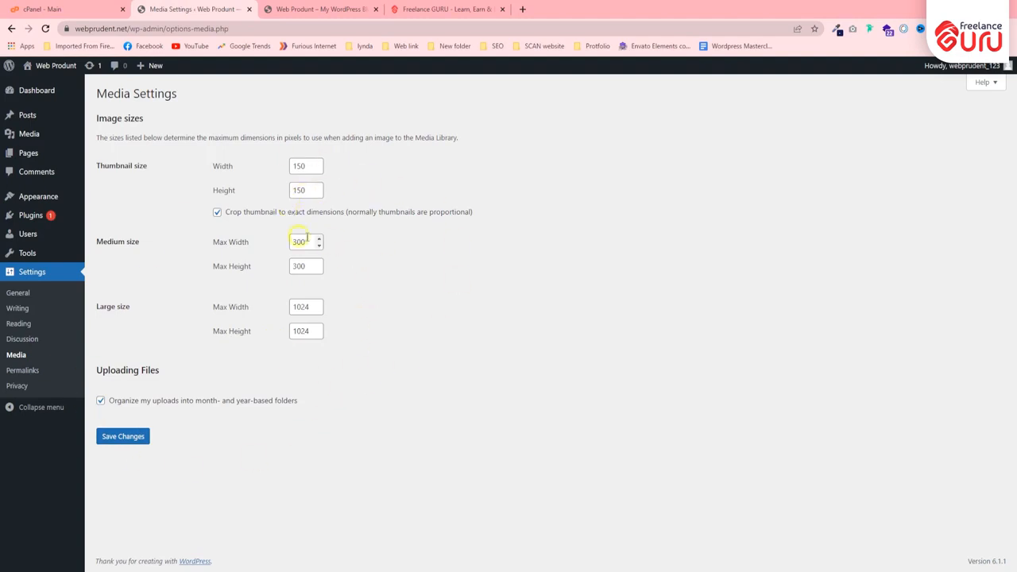
Open the Permalink settings and compare the URL formats with the web addresses of the site's front page and Freelance GURU's About us page.
left_click(22, 370)
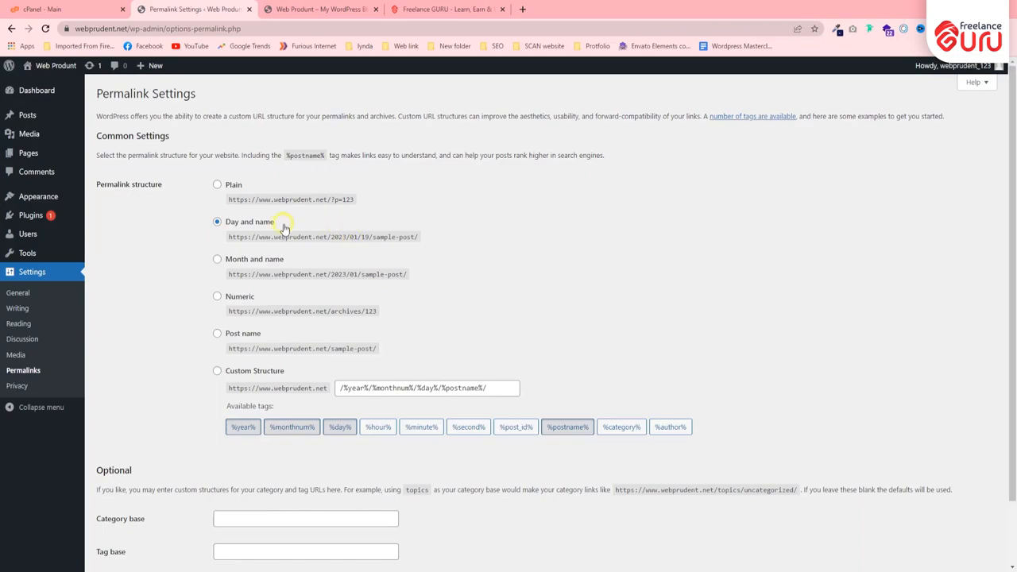
left_click(317, 8)
left_click(145, 31)
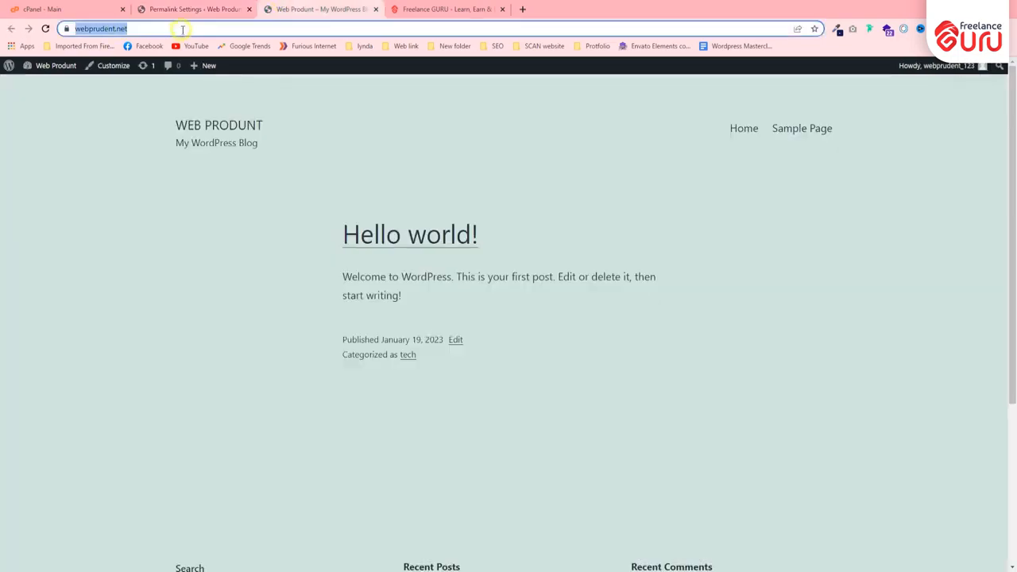
left_click(429, 8)
scroll(230, 275, "up", 20)
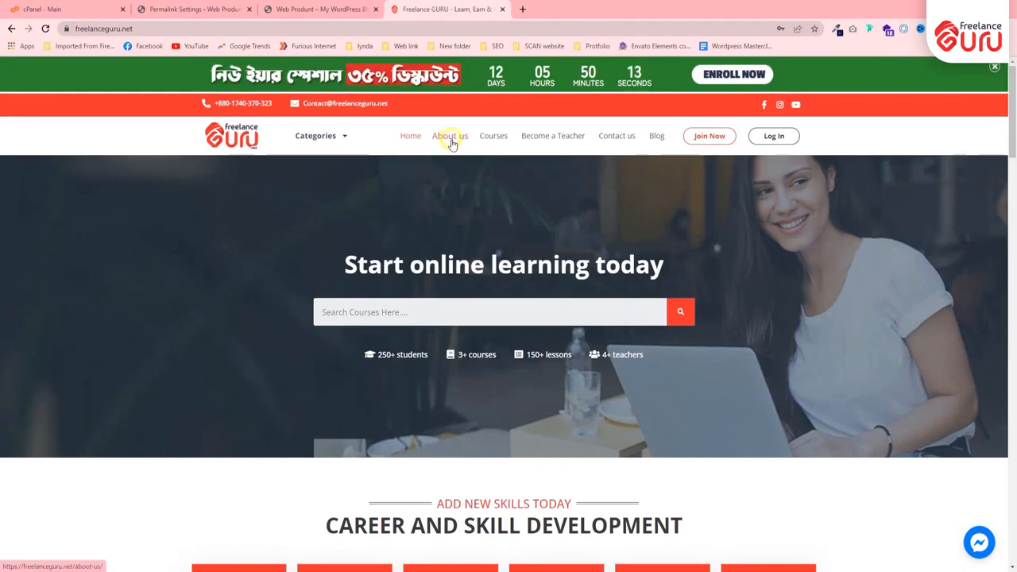
left_click(448, 137)
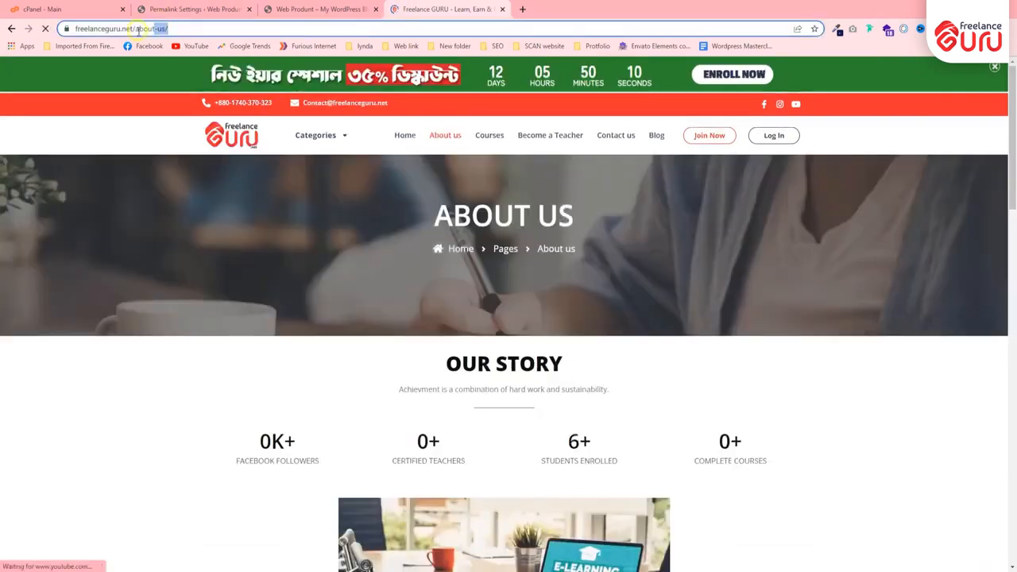
left_click(143, 28)
left_click(328, 9)
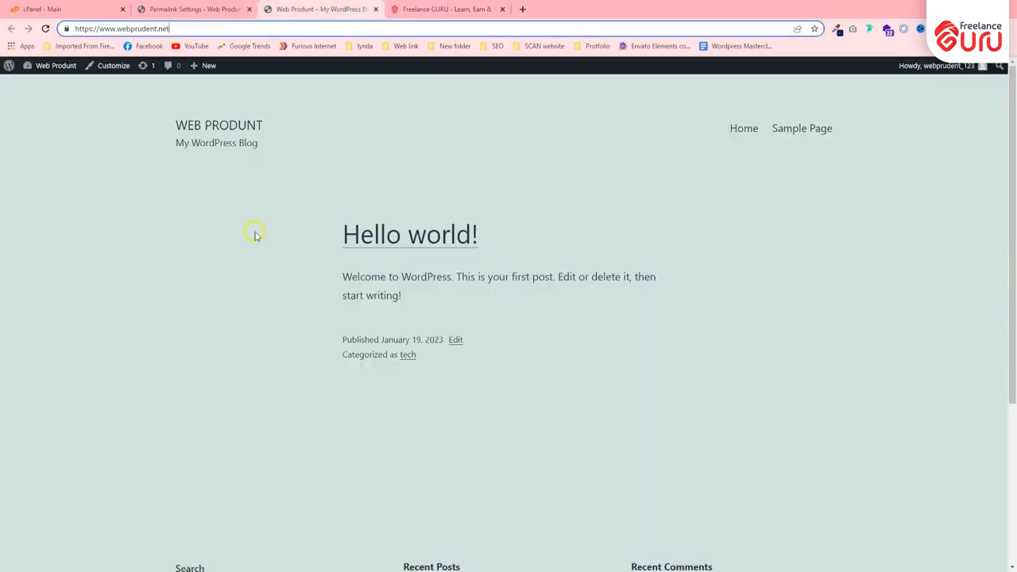
left_click(192, 9)
Set the permalink structure to Post name and save the changes.
scroll(223, 310, "down", 1)
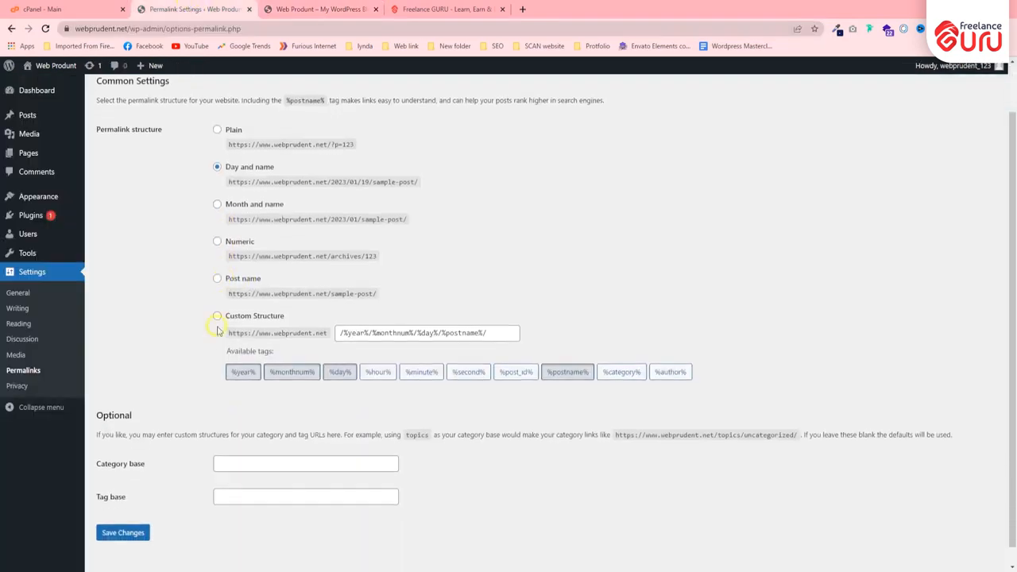
scroll(255, 248, "up", 1)
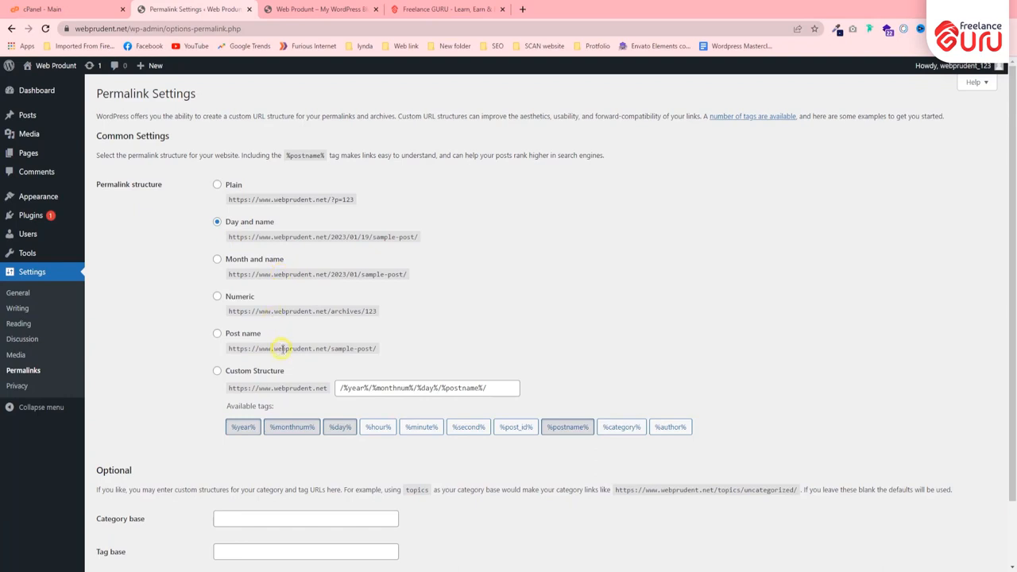
left_click(217, 334)
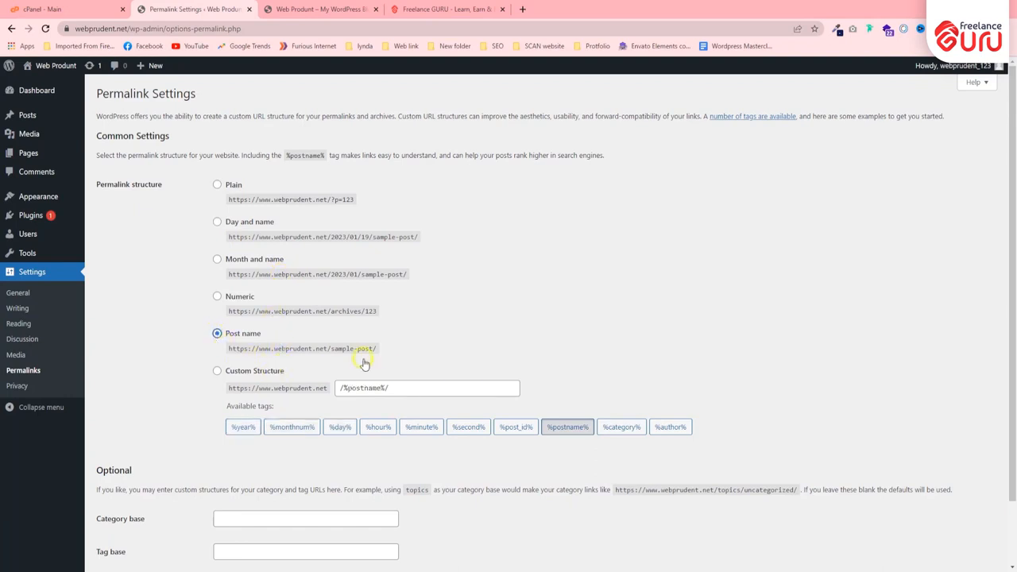
left_click(408, 390)
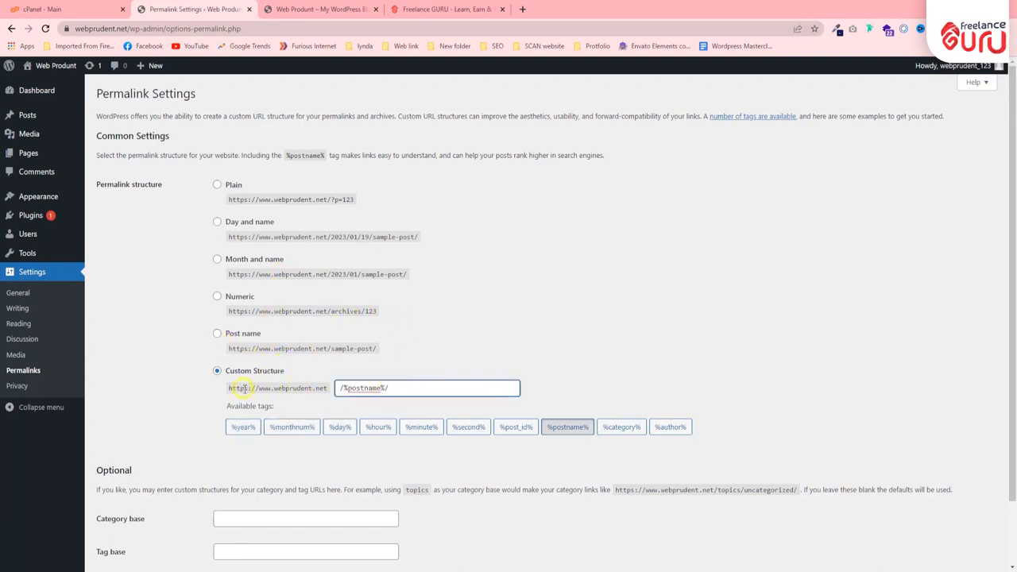
left_click_drag(404, 389, 326, 391)
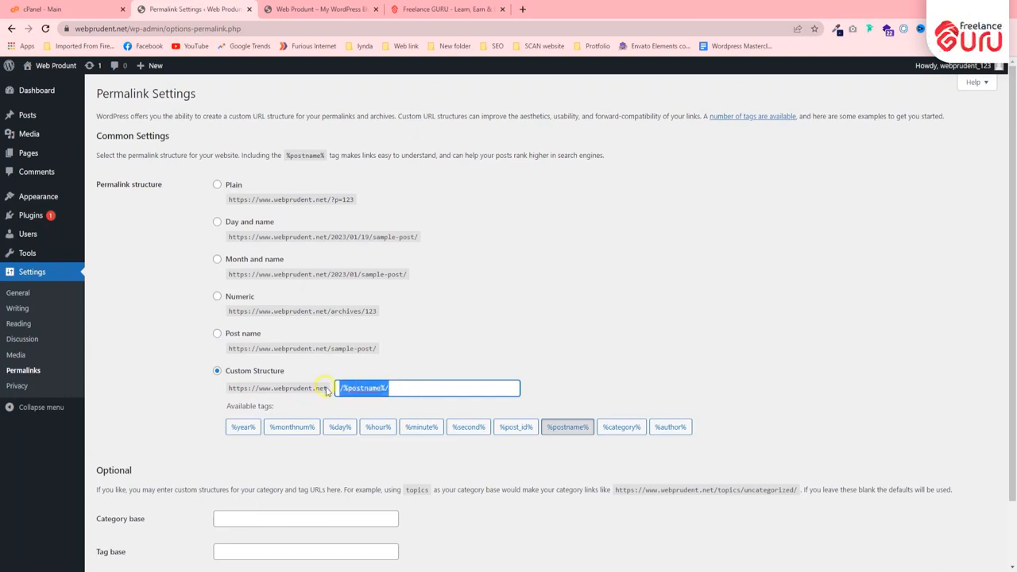
left_click(166, 395)
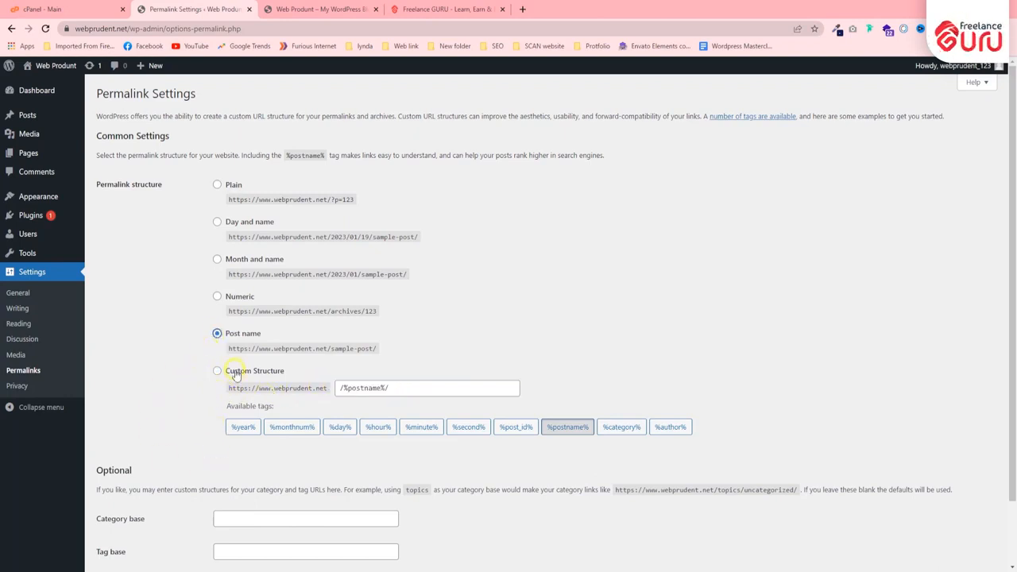
scroll(180, 377, "down", 2)
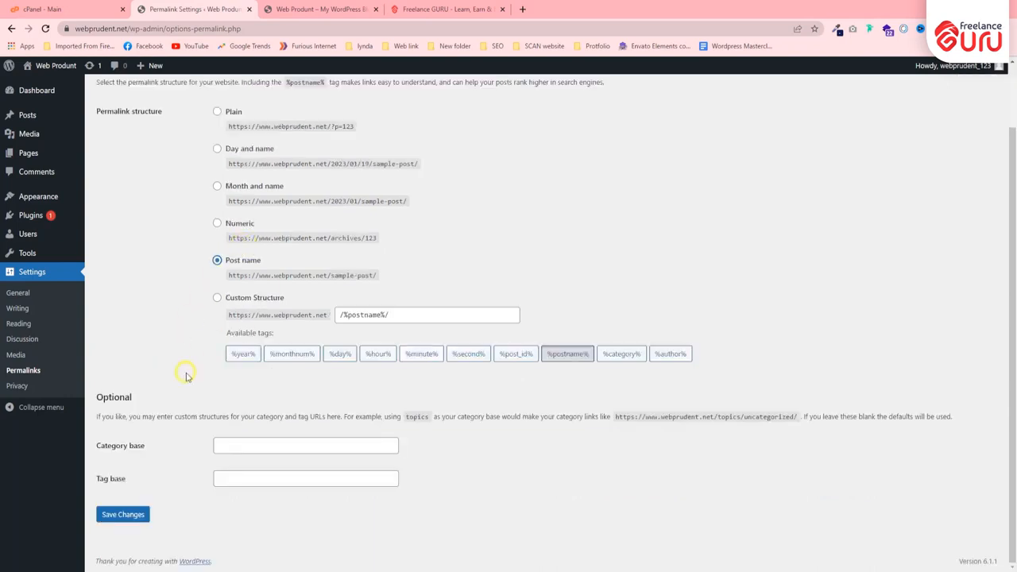
left_click(127, 515)
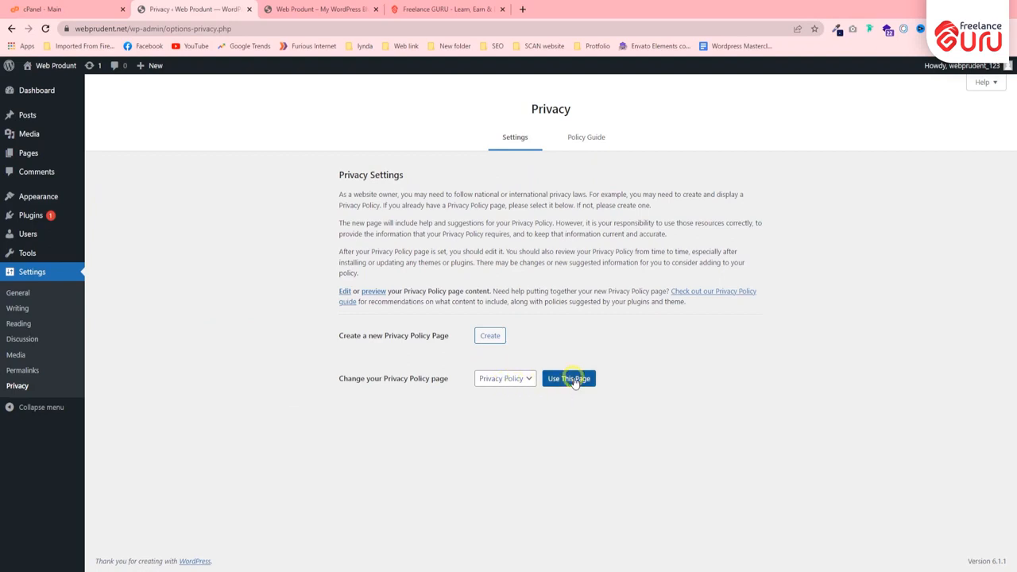
Open the list of all pages in a separate tab and compare the Privacy Policy draft with the site's front page.
left_click(325, 6)
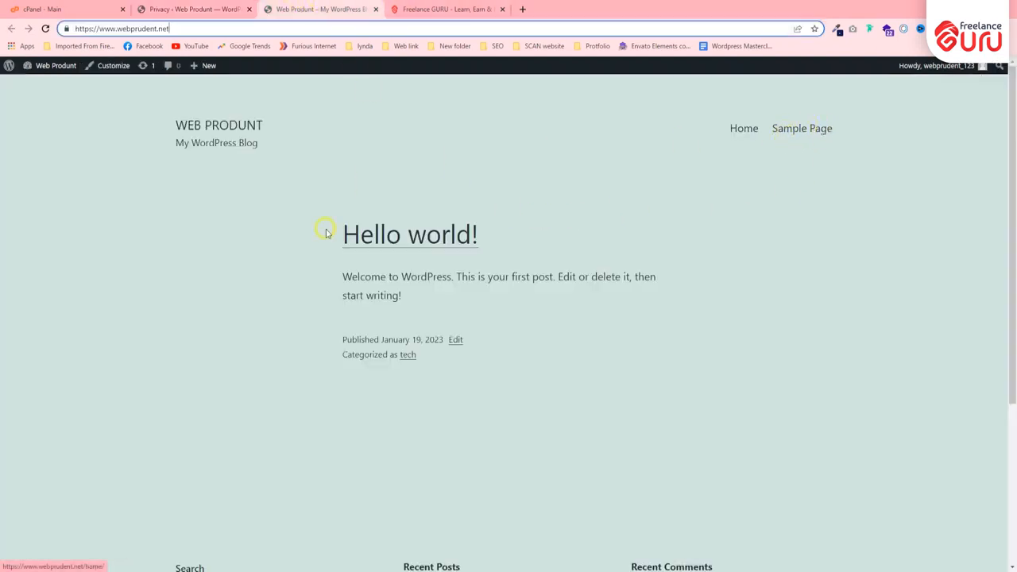
left_click(195, 8)
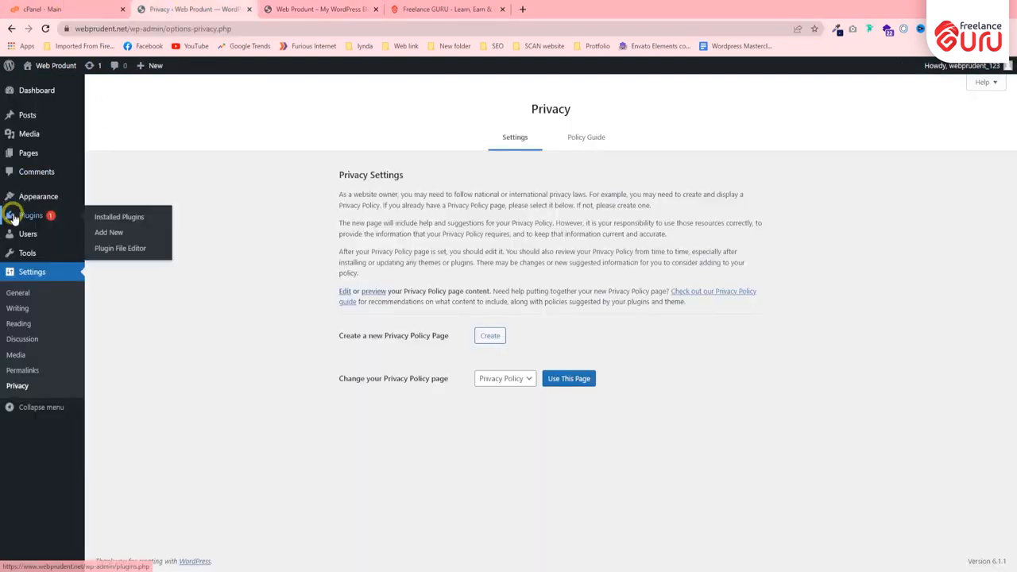
mouse_move(32, 153)
right_click(111, 156)
left_click(159, 164)
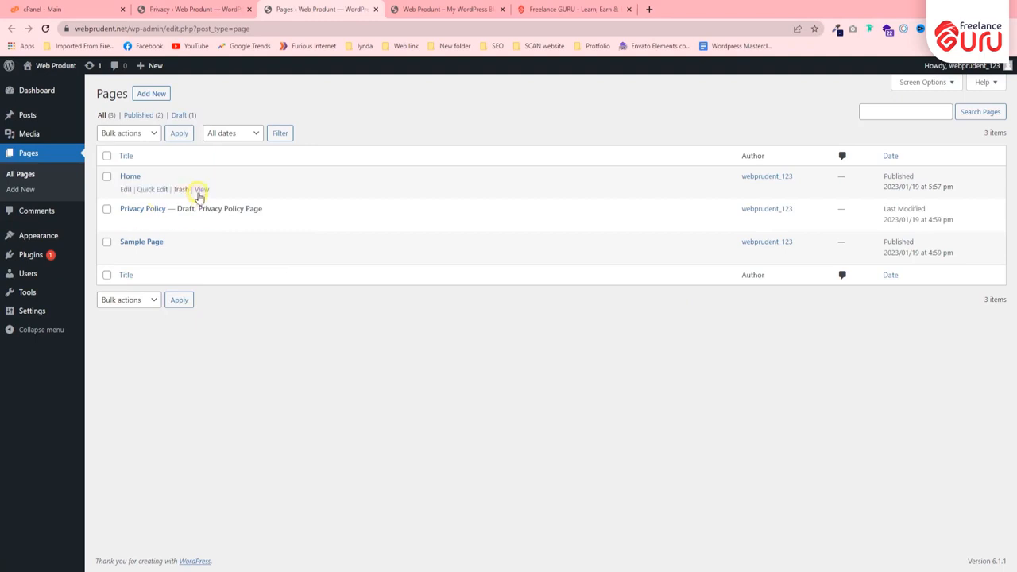
left_click_drag(195, 206, 272, 207)
left_click(267, 203)
left_click(429, 6)
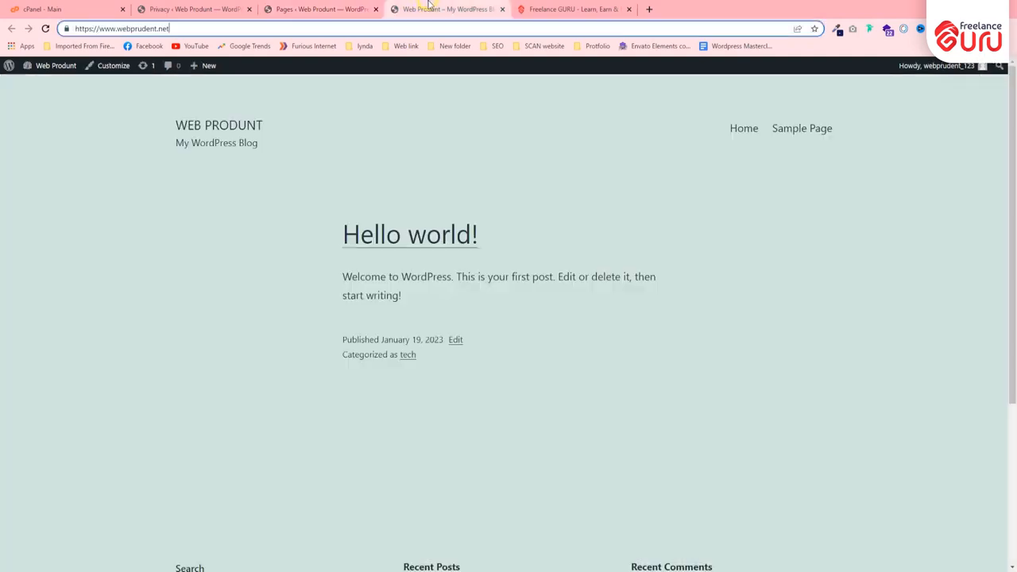
left_click(326, 9)
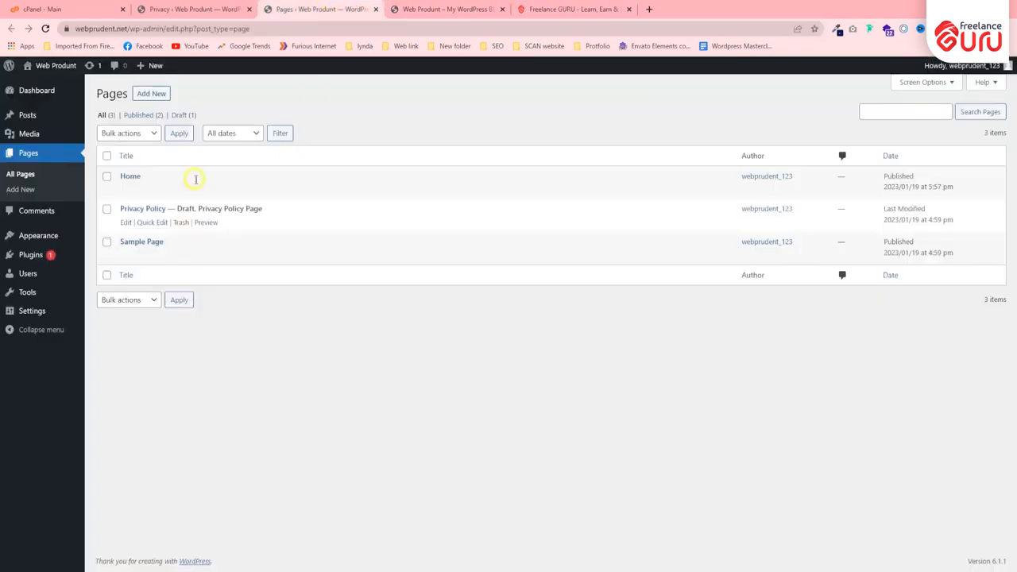
Review the pages offered as the privacy policy page in the Privacy settings, keeping Privacy Policy selected.
left_click(168, 8)
left_click(527, 379)
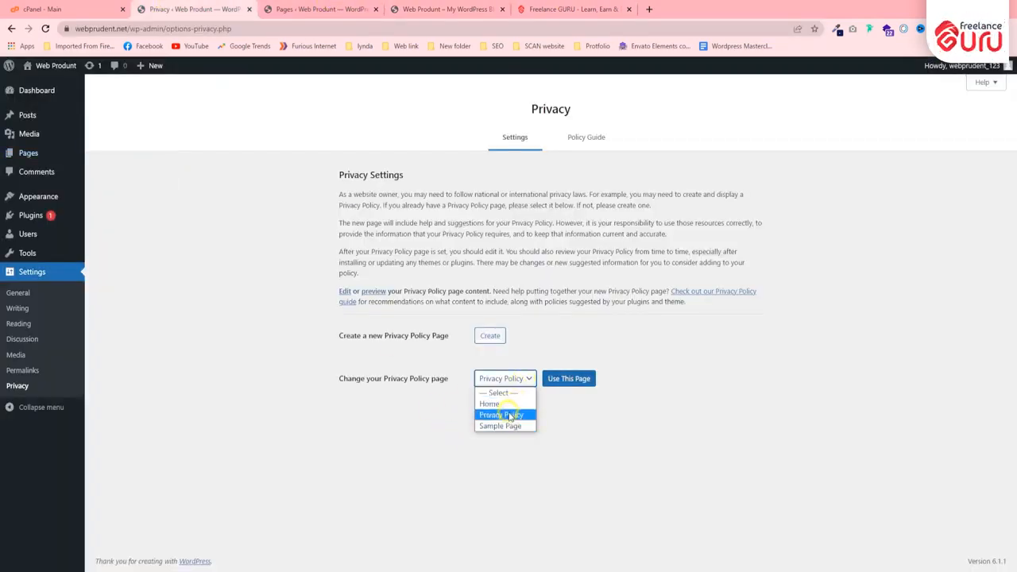
left_click(511, 417)
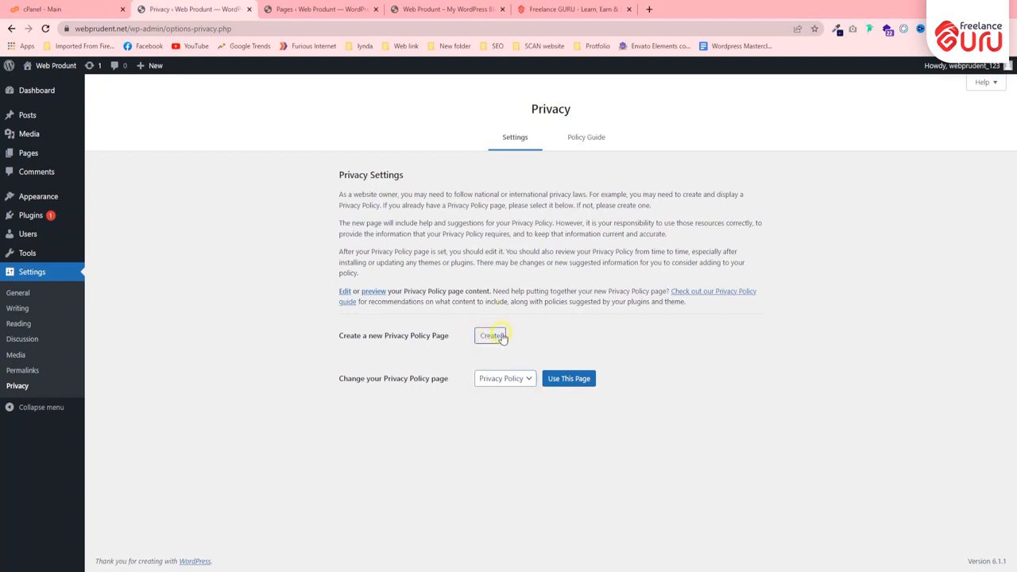
left_click(507, 380)
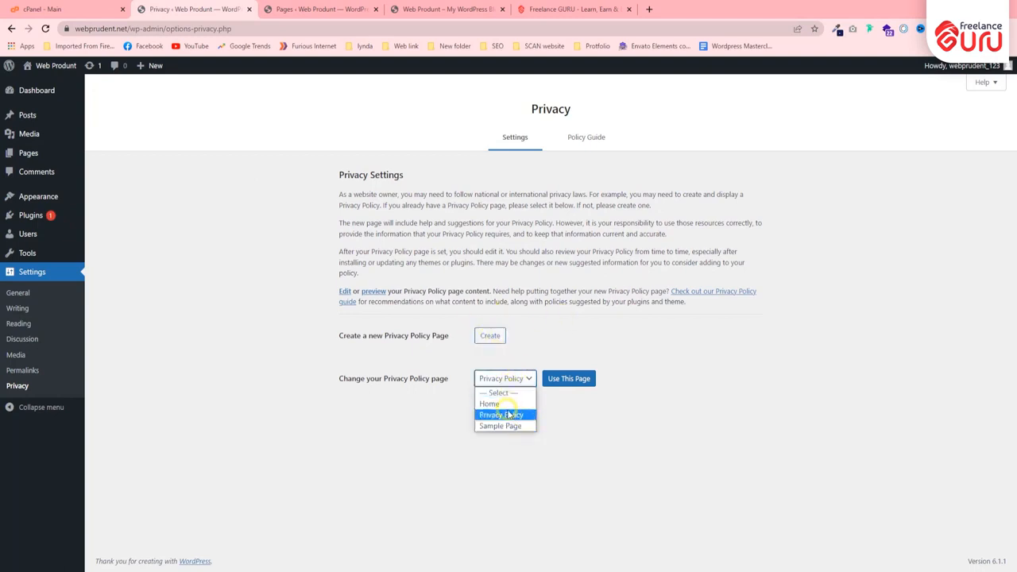
left_click(576, 405)
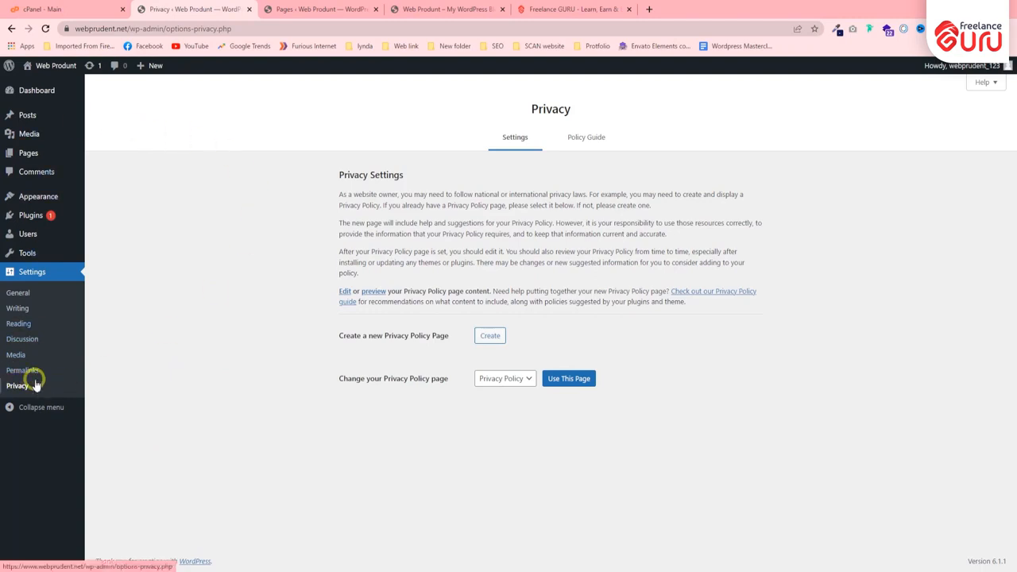
Collapse the admin menu to icons and expand it again, and return to the Dashboard home screen.
left_click(35, 410)
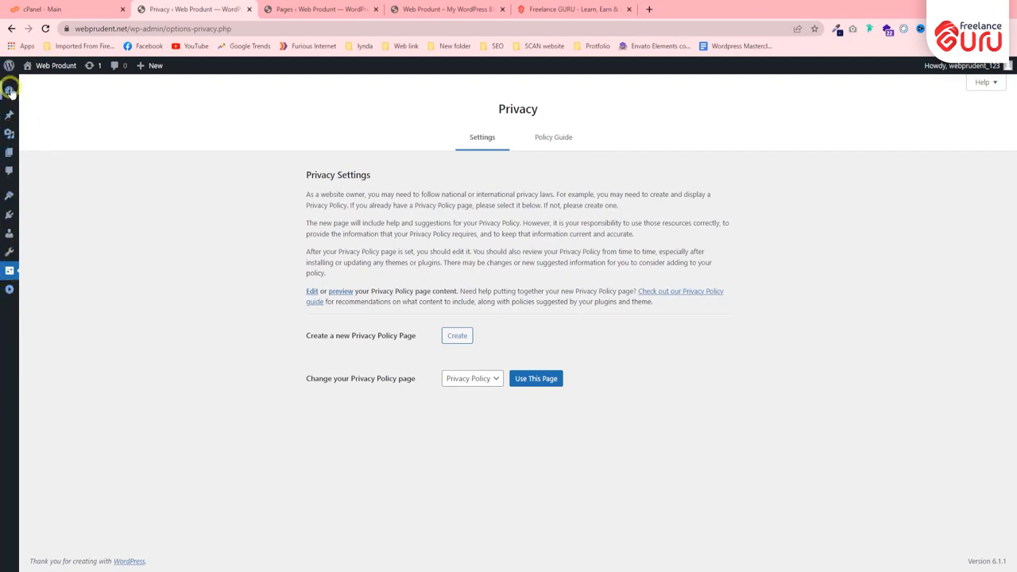
mouse_move(9, 162)
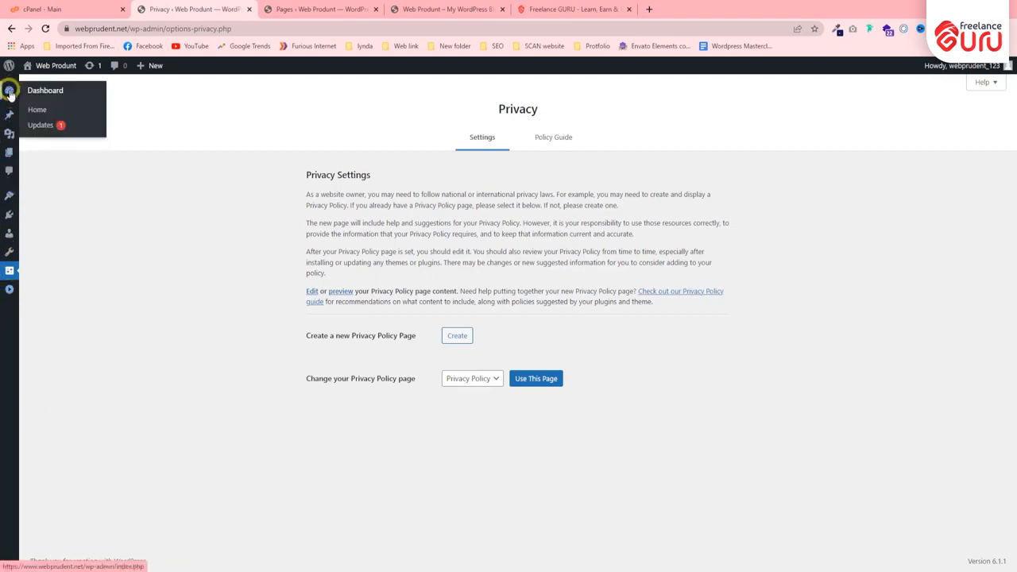
left_click(9, 291)
mouse_move(34, 84)
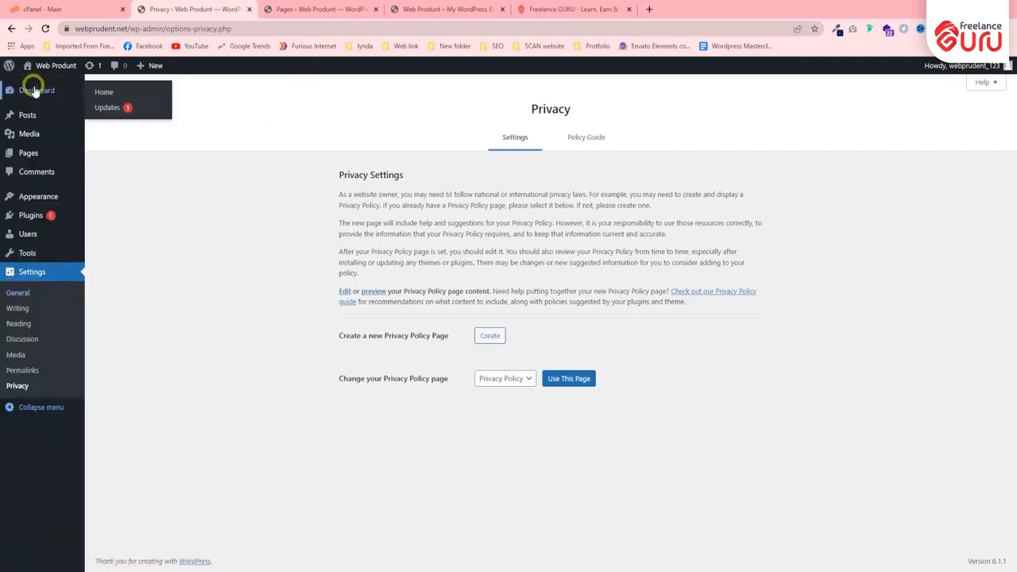
left_click(88, 119)
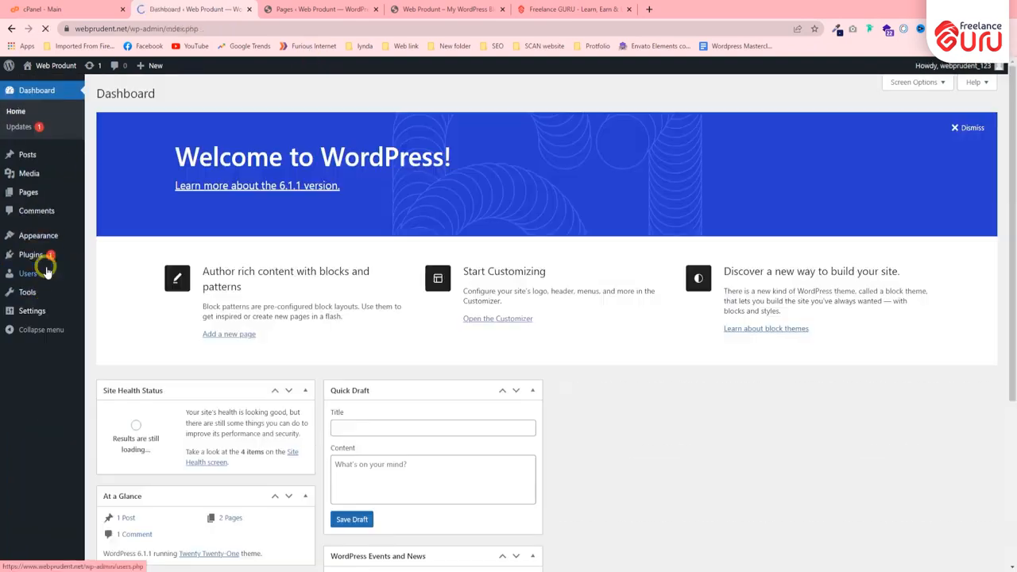